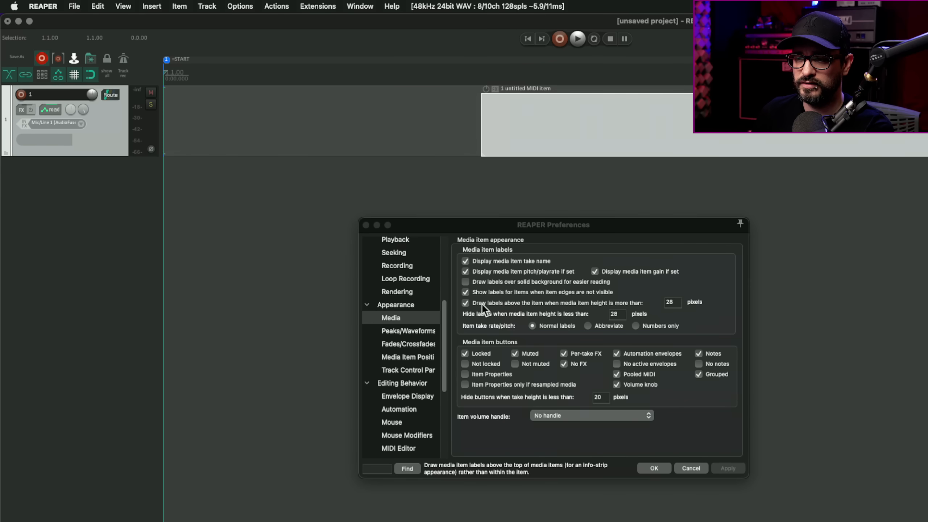
Disable drawing media item labels above the item, apply the change, and enlarge track 1's height.
click(481, 303)
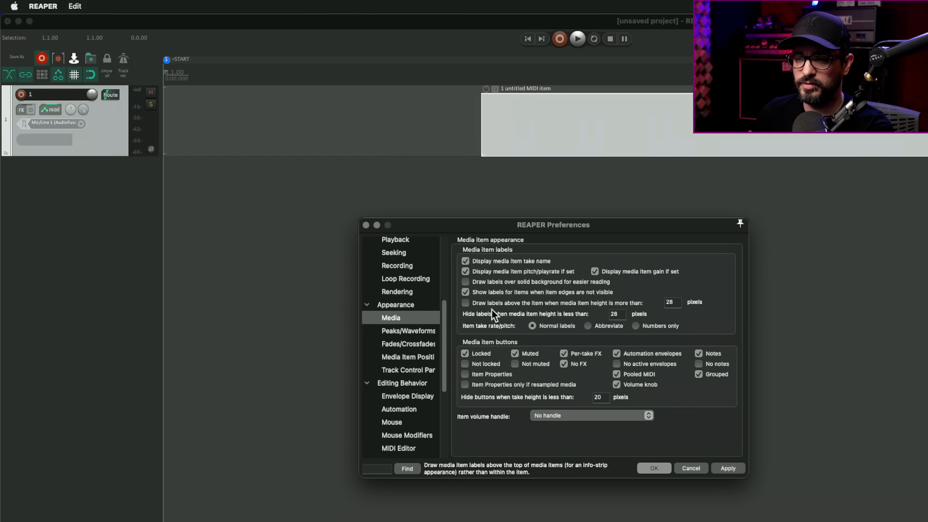
click(727, 468)
drag(134, 155, 149, 187)
Set labels to hide when media item height is less than 0 pixels, apply it, and slightly increase track 1's height.
click(617, 314)
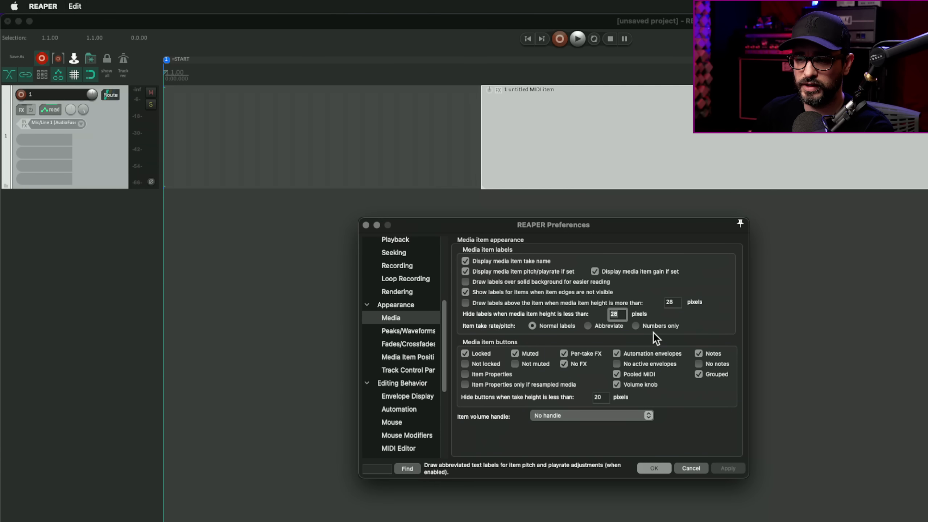
text(0)
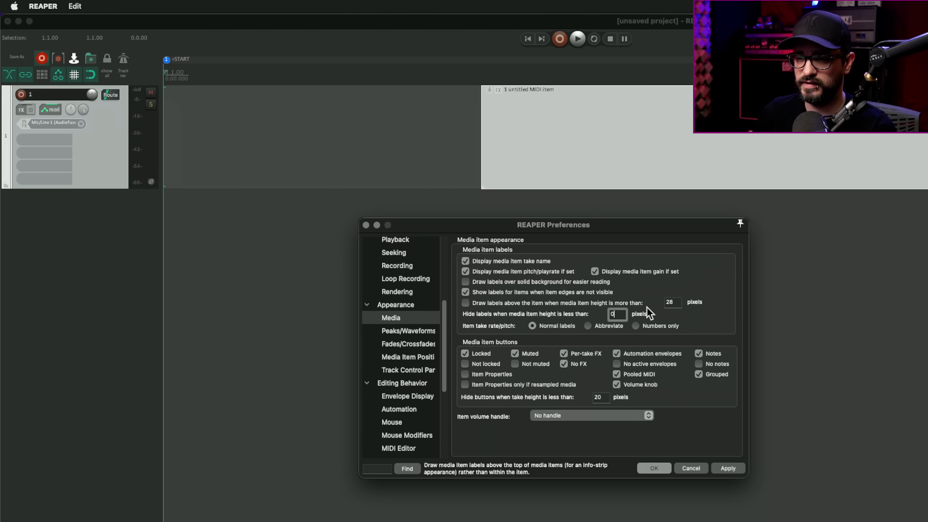
click(727, 468)
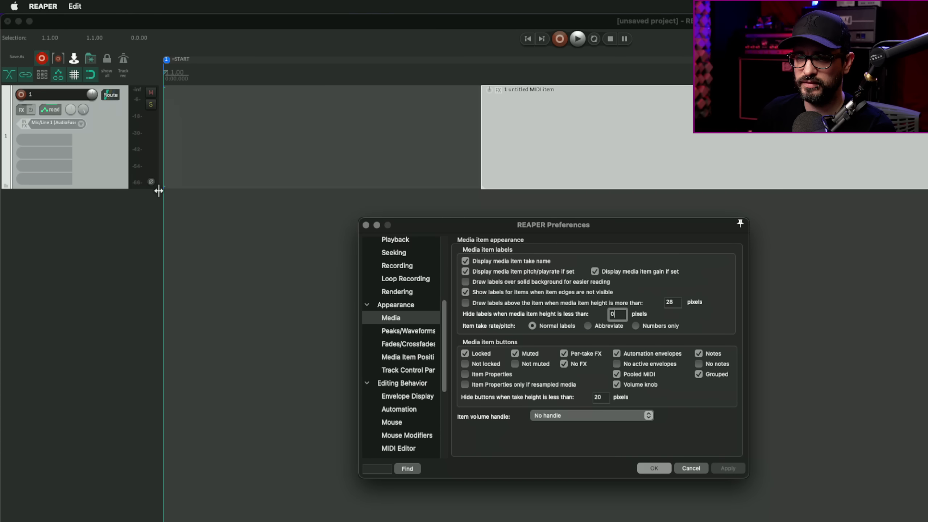
mouse_move(151, 184)
mouse_down()
mouse_move(148, 93)
mouse_move(148, 217)
mouse_move(148, 91)
mouse_move(157, 263)
mouse_move(157, 200)
mouse_up()
Enable free item positioning on track 1 and shrink the MIDI item's height to a thin strip.
right_click(124, 163)
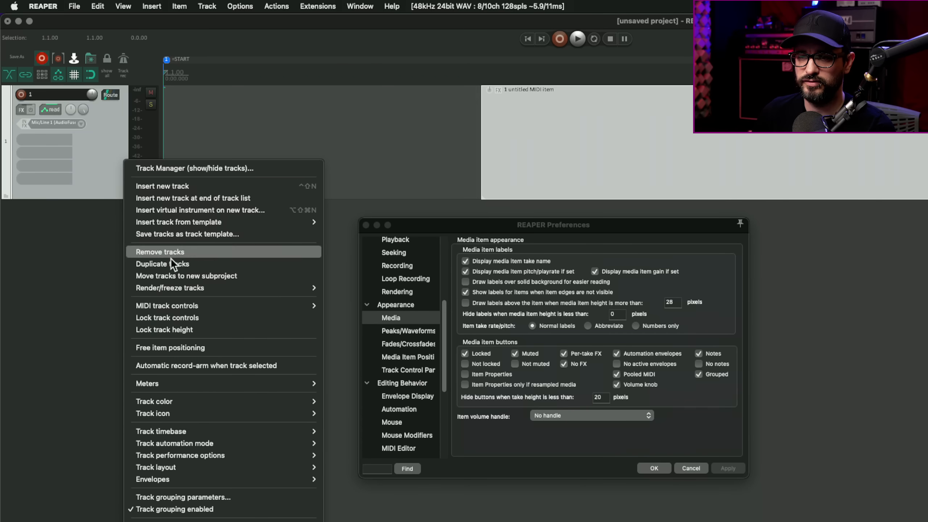
click(275, 347)
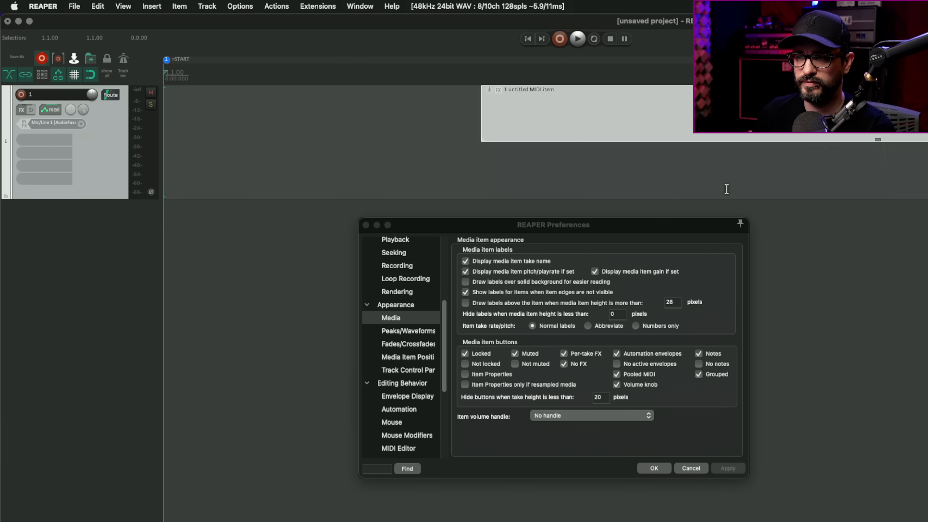
drag(878, 138, 878, 96)
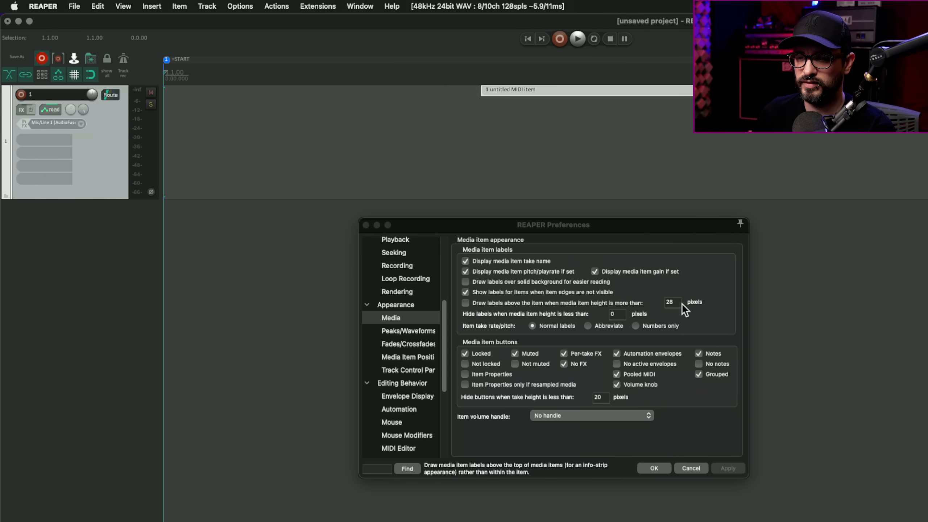
Enable drawing labels above media items taller than 28 pixels, apply it, and increase the MIDI item's height.
click(567, 305)
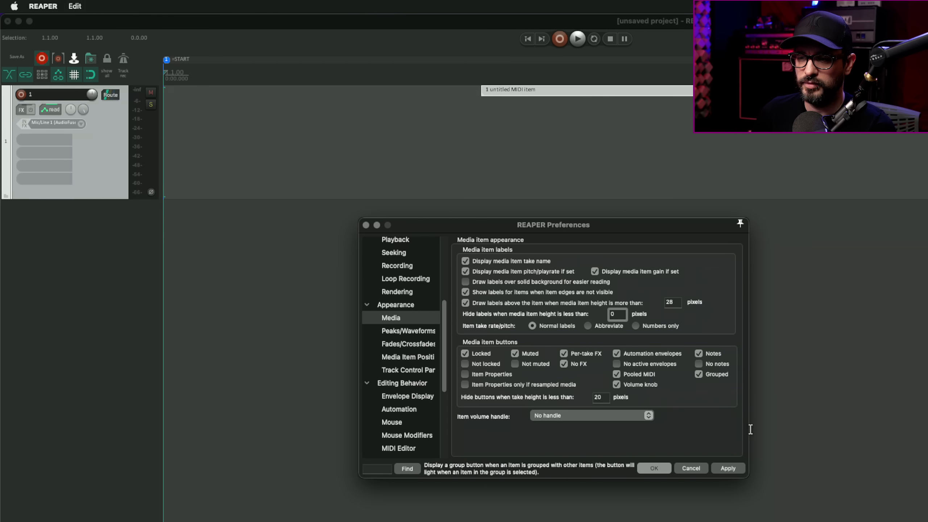
click(728, 469)
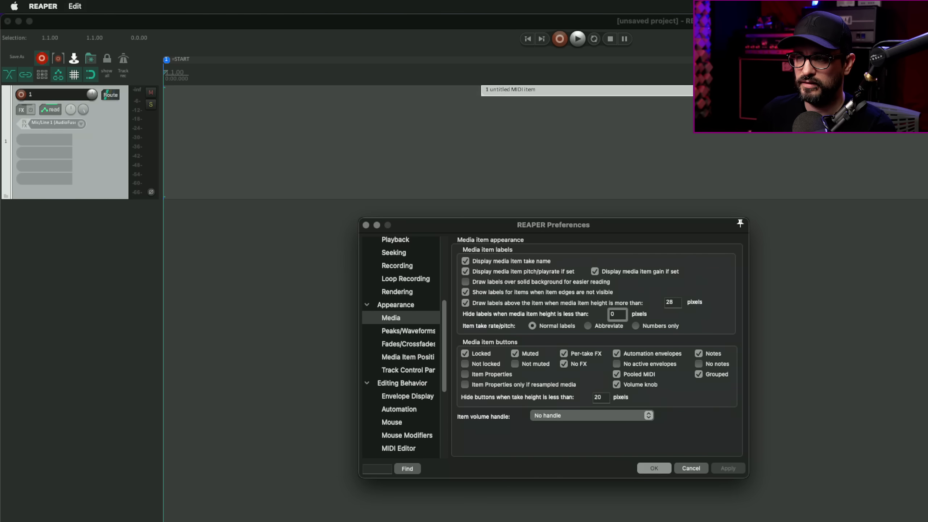
click(870, 162)
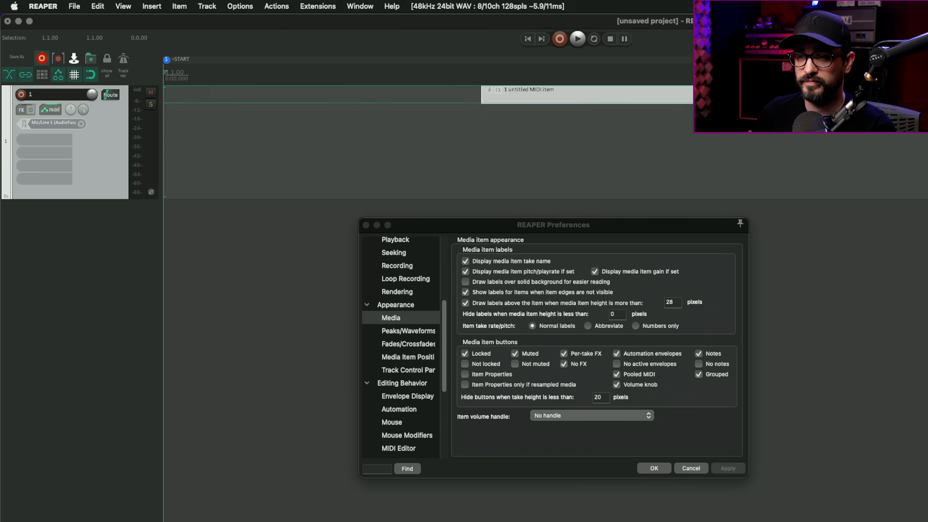
click(548, 308)
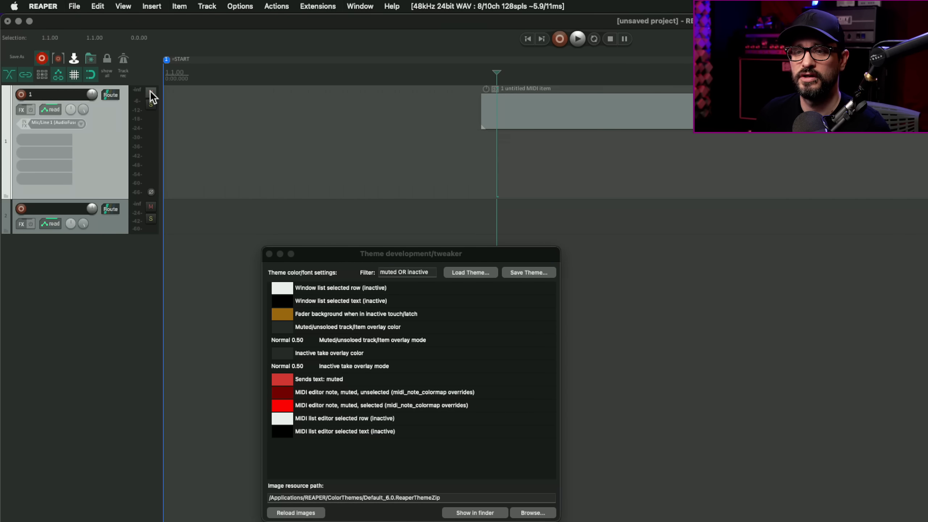
Mute track 1 and set the muted/unsoloed track/item overlay color to pink in the theme tweaker.
click(151, 93)
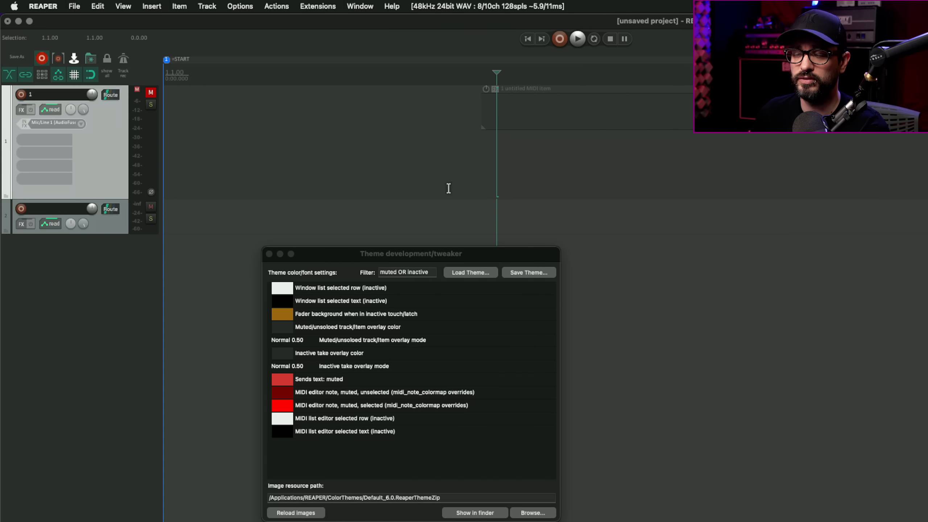
drag(392, 256, 414, 219)
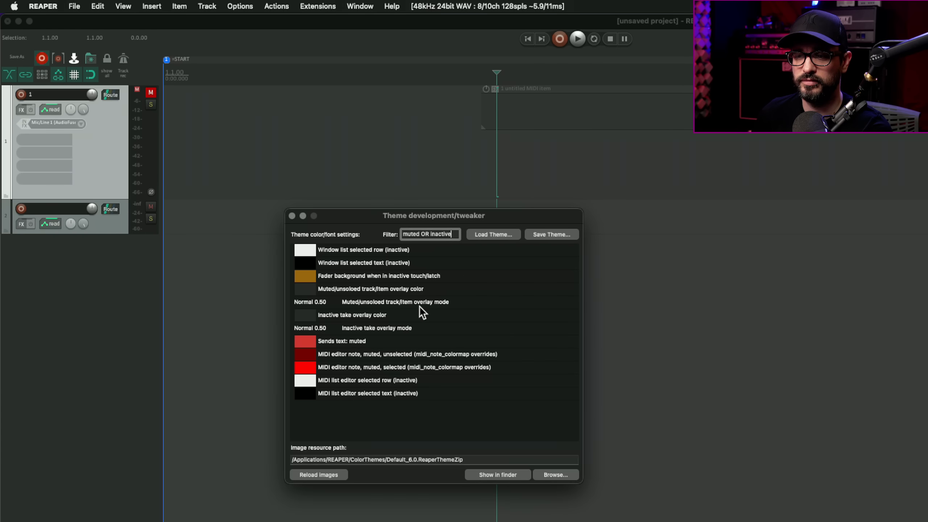
click(307, 290)
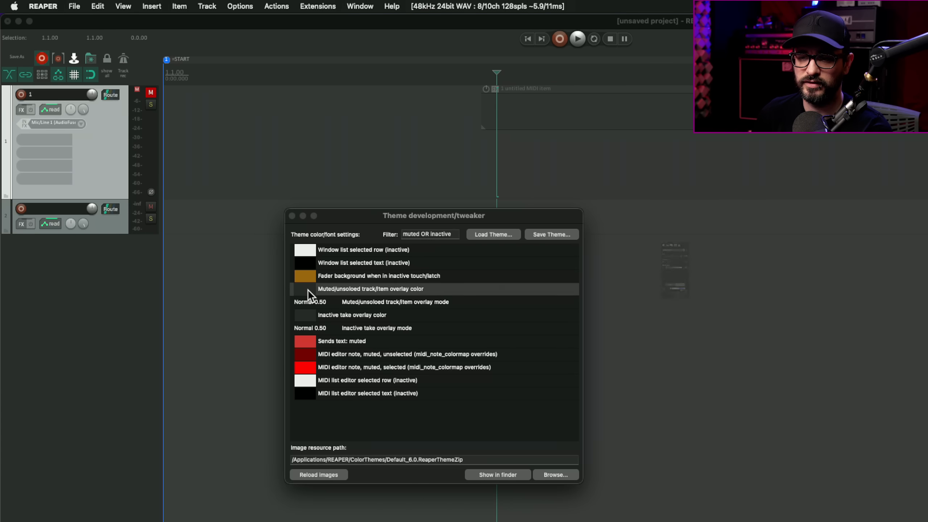
click(662, 332)
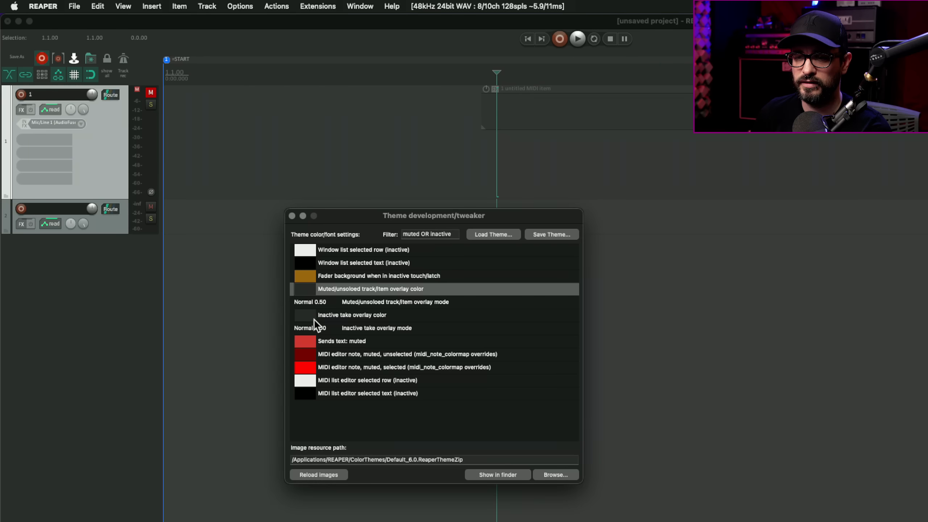
click(312, 289)
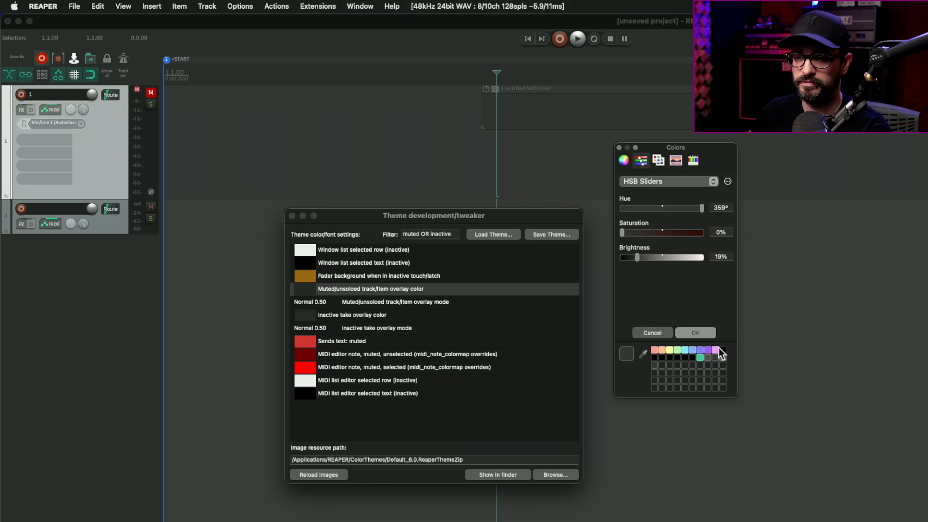
click(715, 350)
click(695, 332)
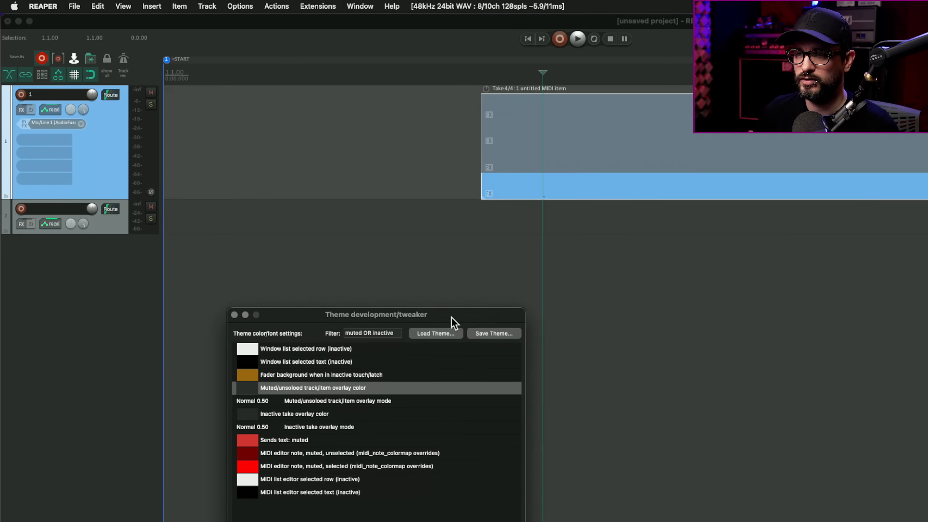
Activate takes 3, 2 and 1 of the MIDI item on track 1 in turn.
click(564, 160)
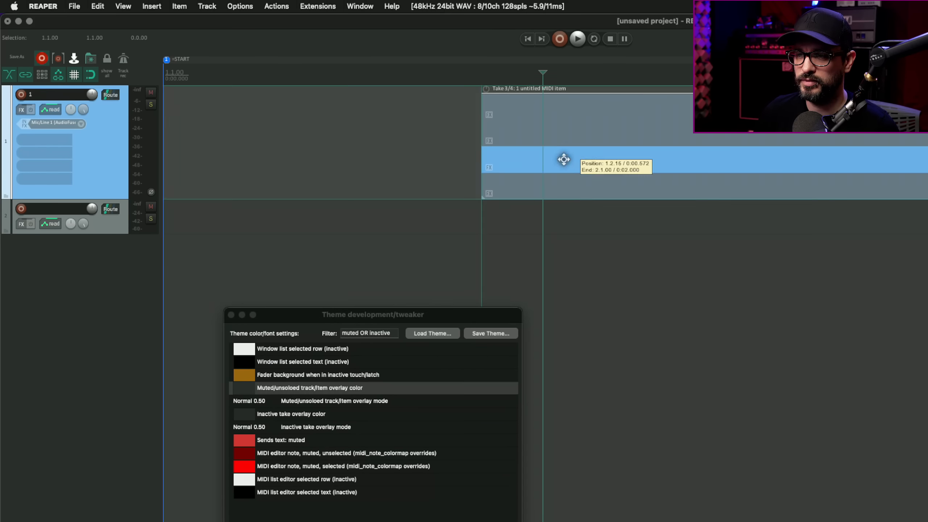
click(555, 134)
click(554, 107)
Set the theme's inactive take overlay color to black.
drag(443, 315, 367, 257)
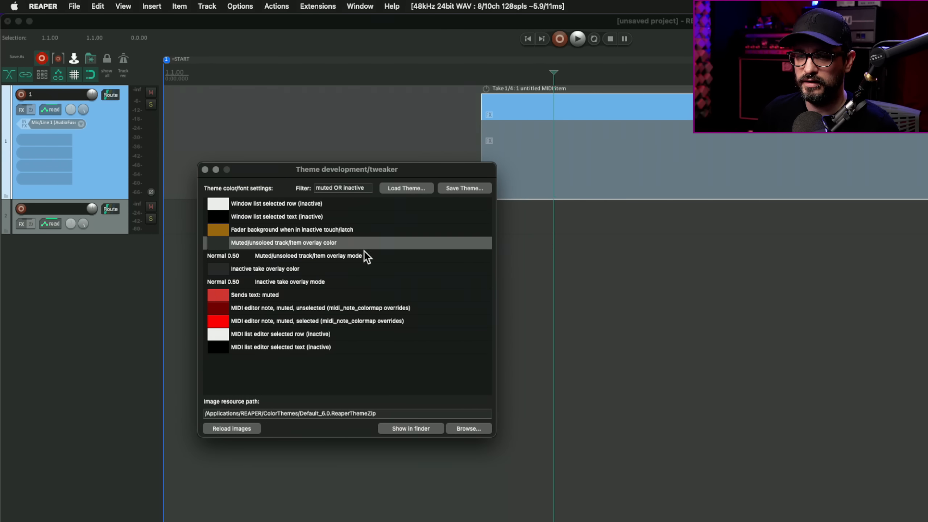
double_click(213, 271)
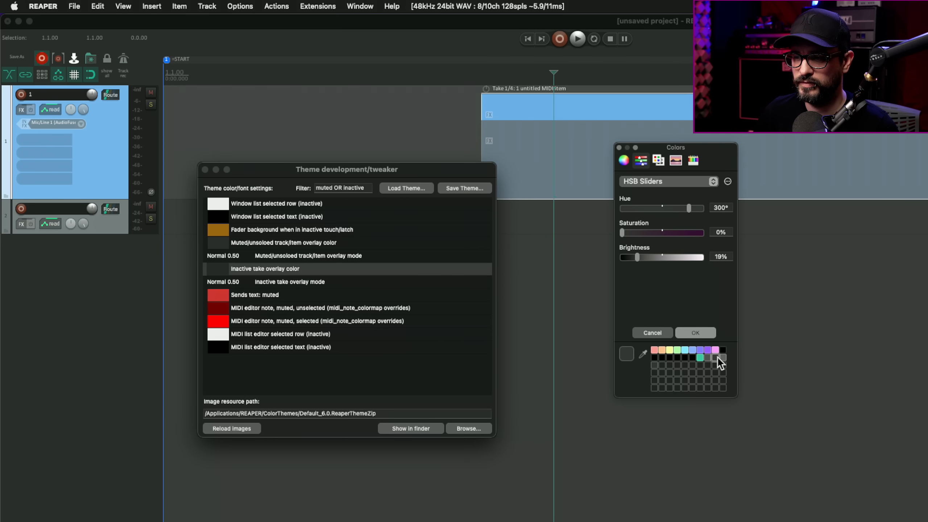
click(655, 357)
click(705, 332)
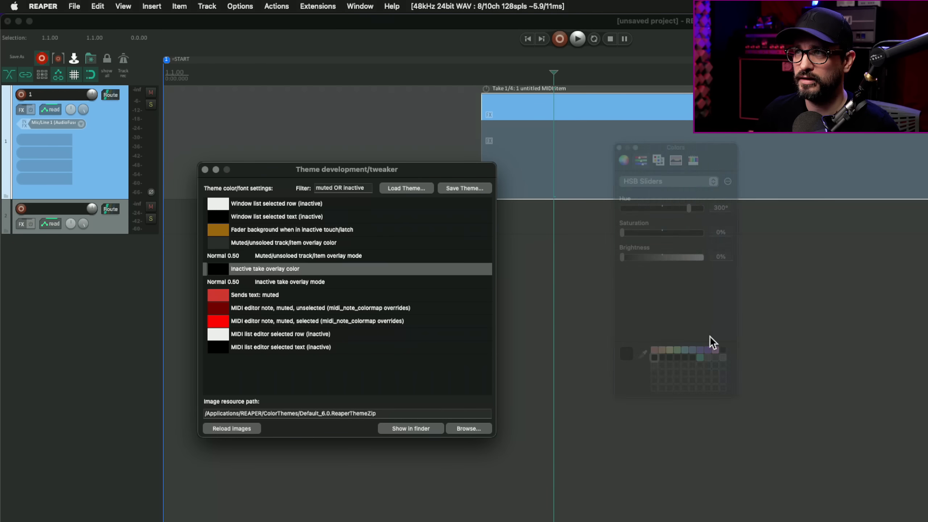
Set the inactive take overlay mode's alpha to 1.00 and switch the MIDI item's active take to take 3.
double_click(226, 282)
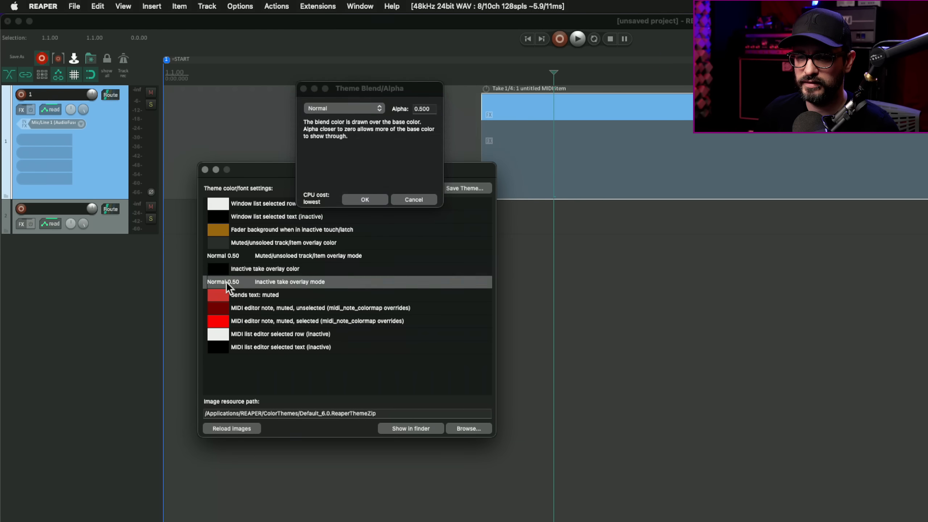
click(427, 111)
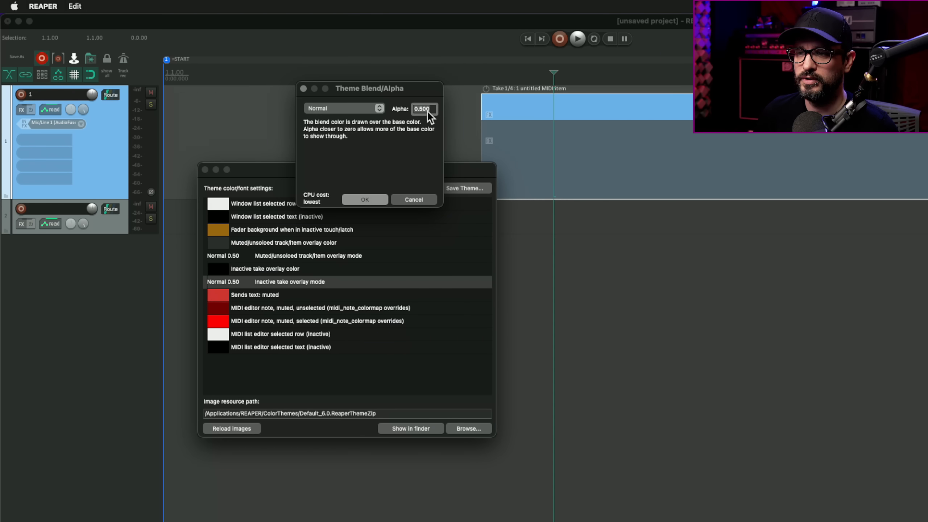
click(364, 200)
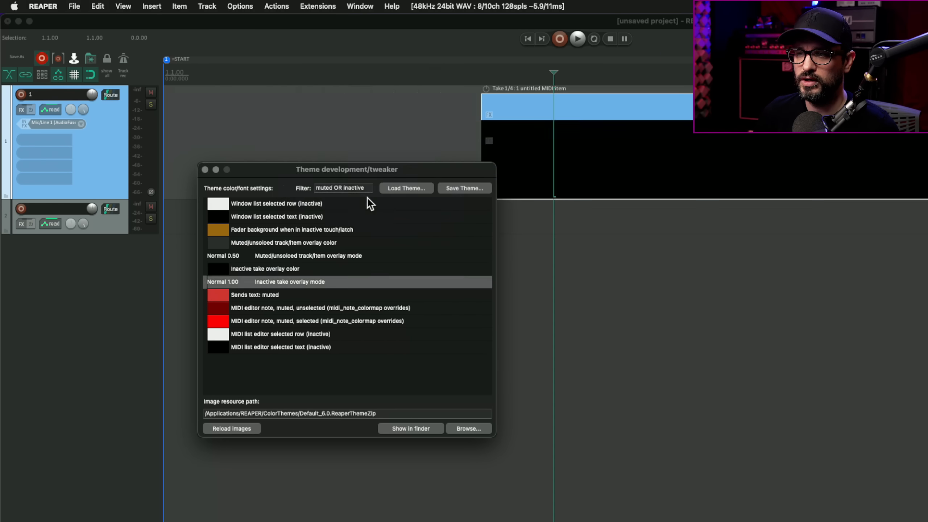
click(440, 130)
click(555, 137)
click(551, 164)
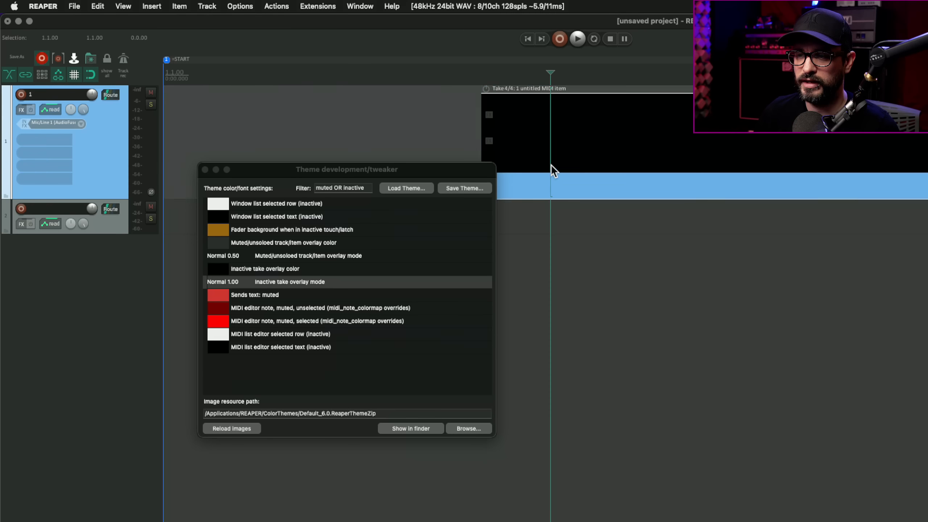
Set the inactive take overlay mode's alpha to 0.5.
double_click(222, 272)
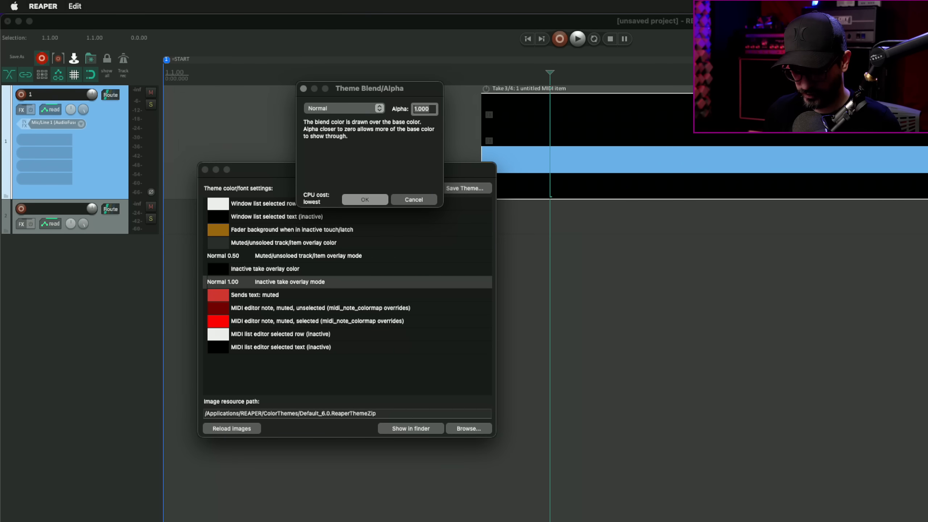
text(.5)
click(376, 199)
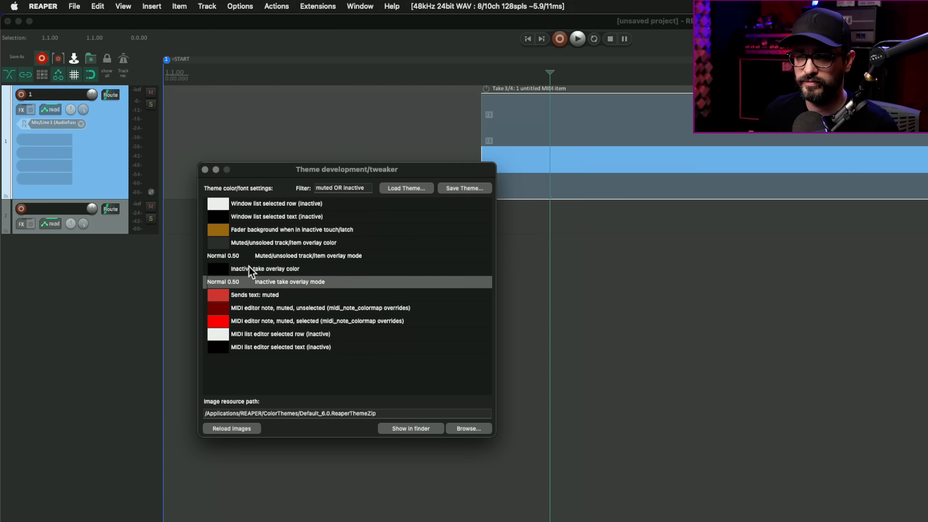
Change the inactive take overlay color to a mid grey with 50% brightness.
double_click(223, 270)
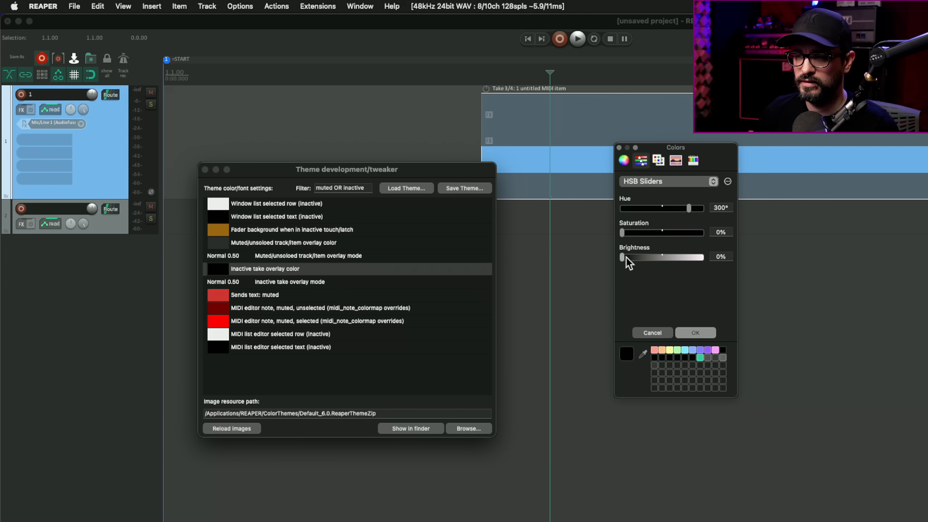
drag(621, 257, 663, 257)
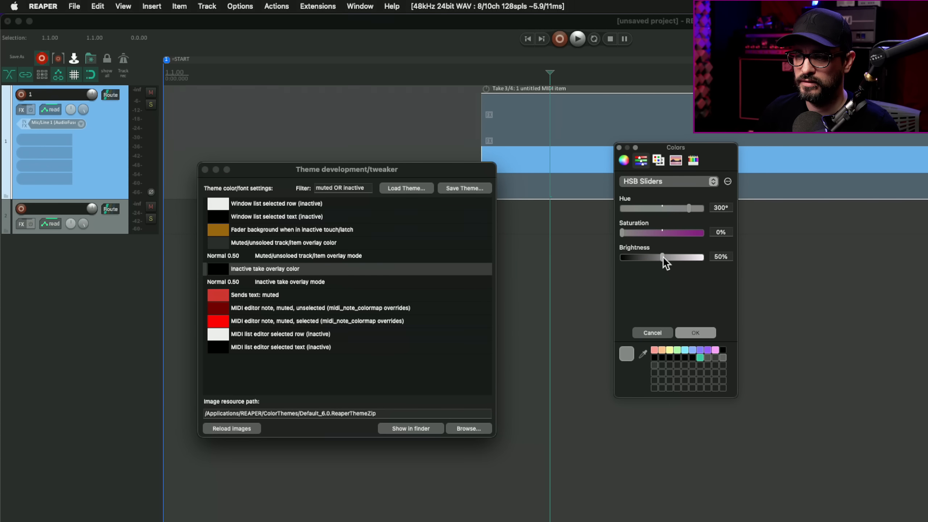
click(694, 333)
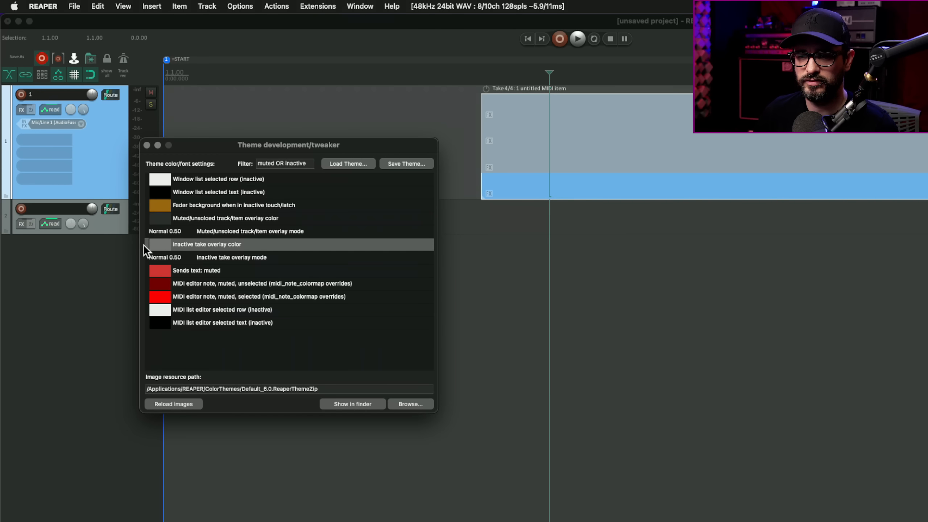
Set the inactive take overlay mode's alpha to 0.25 and activate take 3 of the MIDI item.
double_click(164, 257)
double_click(421, 108)
text(.)
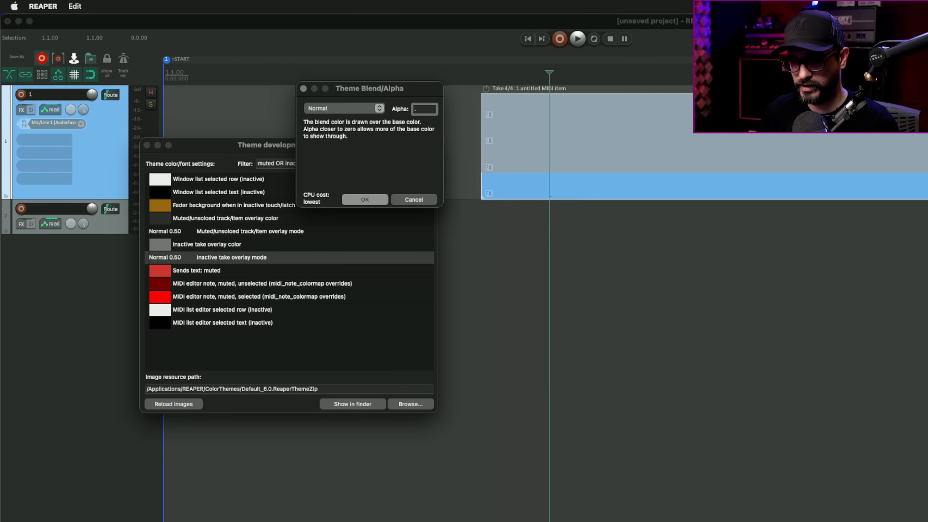
text(25)
key(Return)
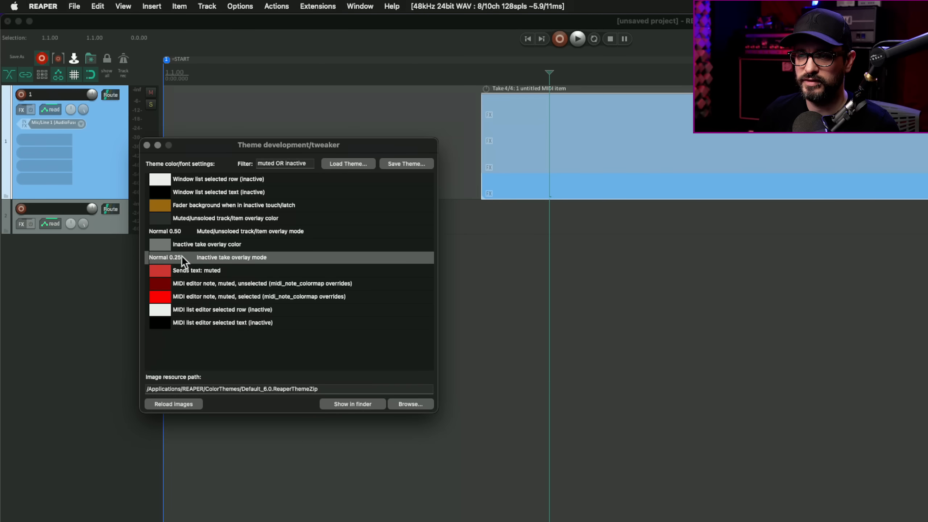
click(548, 170)
click(537, 169)
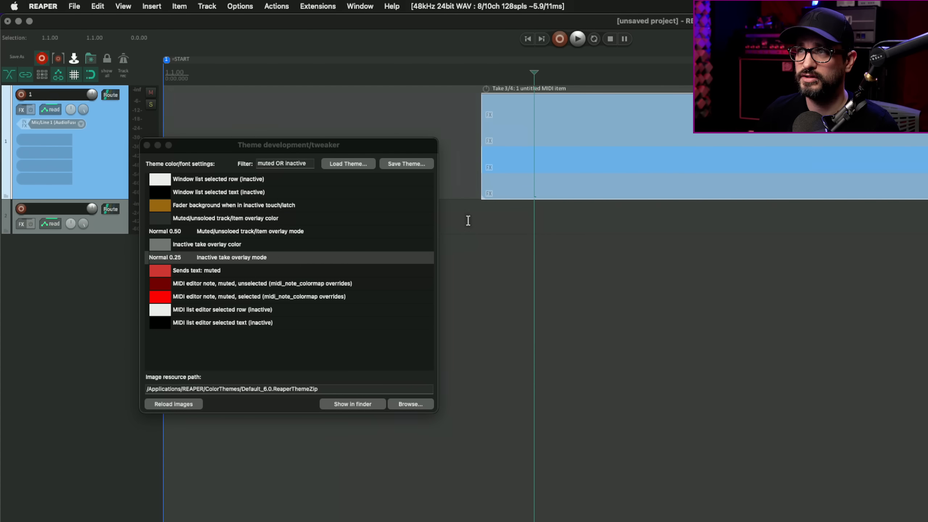
Set the inactive take overlay mode to Overlay blending with an alpha of 0.50 and move the theme tweaker clear of the tracks.
click(181, 258)
double_click(169, 262)
click(355, 109)
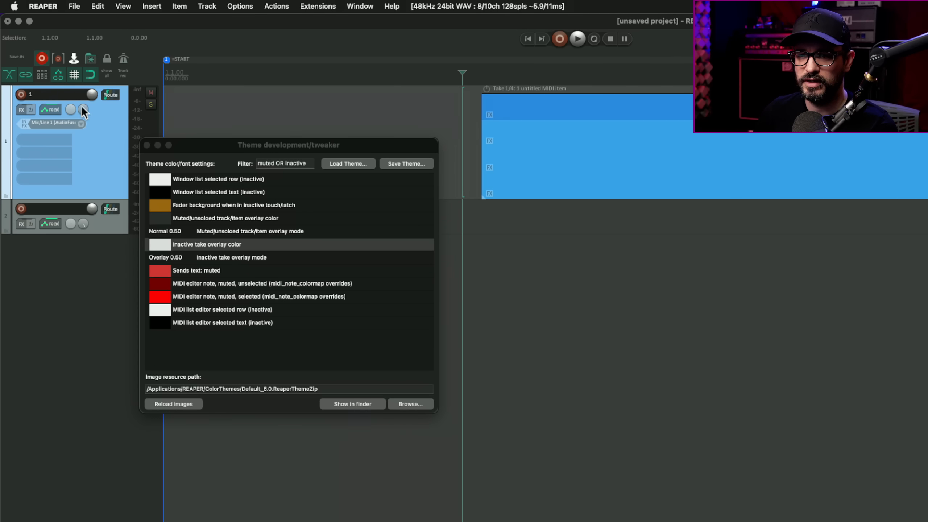
drag(187, 145, 184, 308)
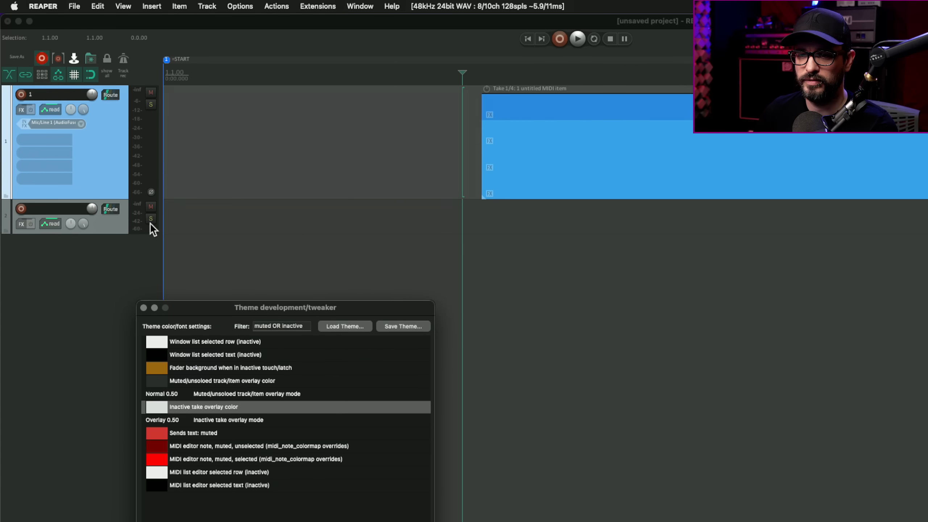
Solo and unsolo track 2, and mute and unmute track 1 to preview the muted/unsoloed overlay.
click(151, 219)
click(150, 220)
click(149, 92)
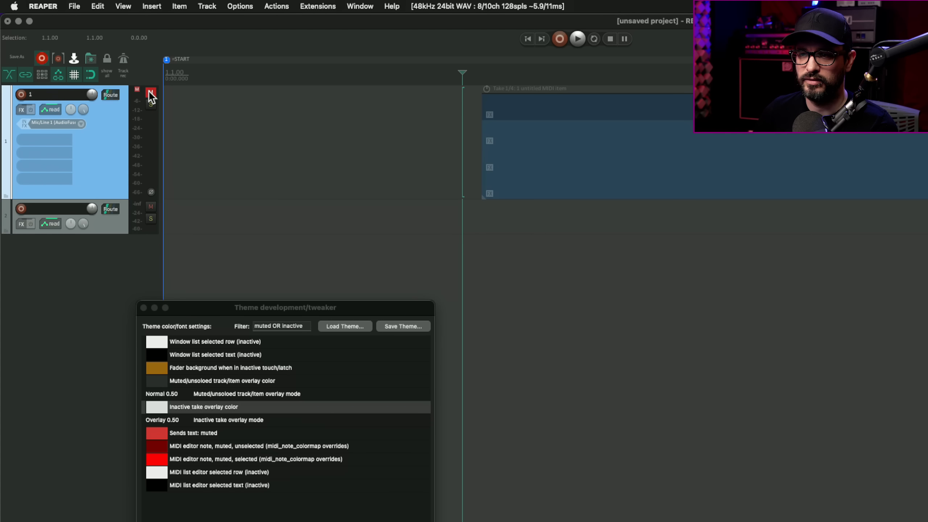
click(149, 92)
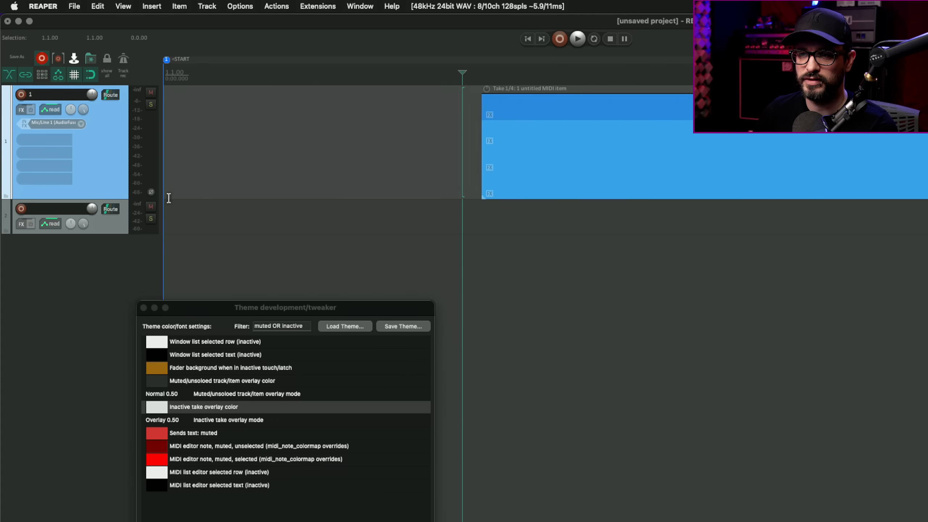
Activate take 3 of the MIDI item and move the theme tweaker window closer to the tracks.
click(514, 128)
click(515, 163)
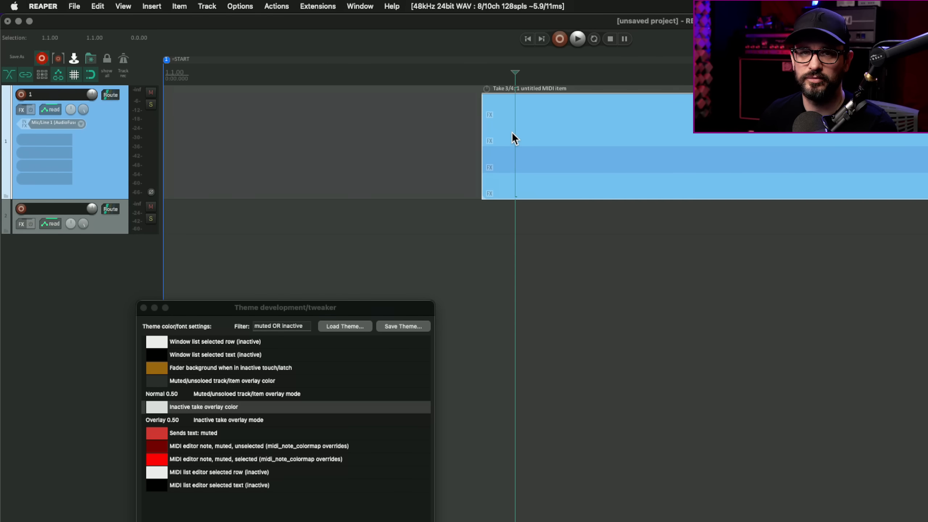
drag(376, 308, 413, 203)
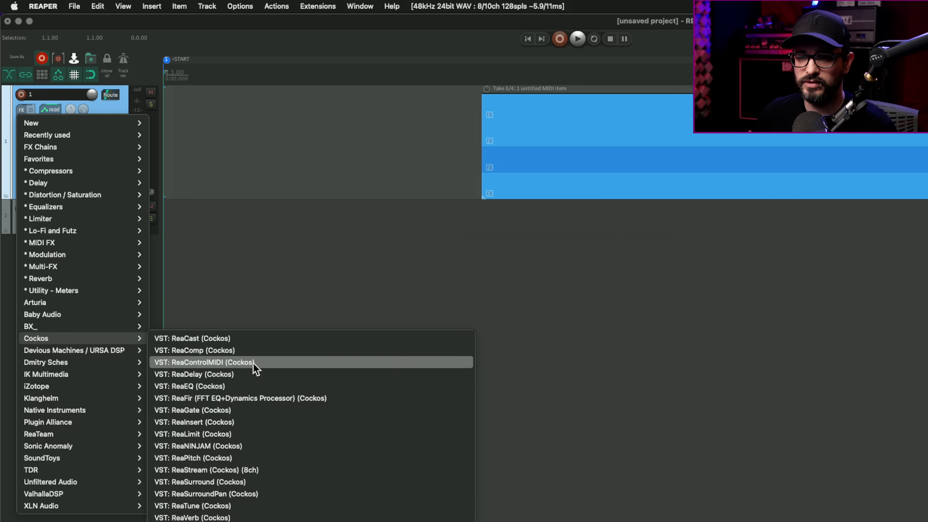
Add the ReaDelay (Cockos) plug-in to track 1 and open the track's routing window as well.
click(252, 375)
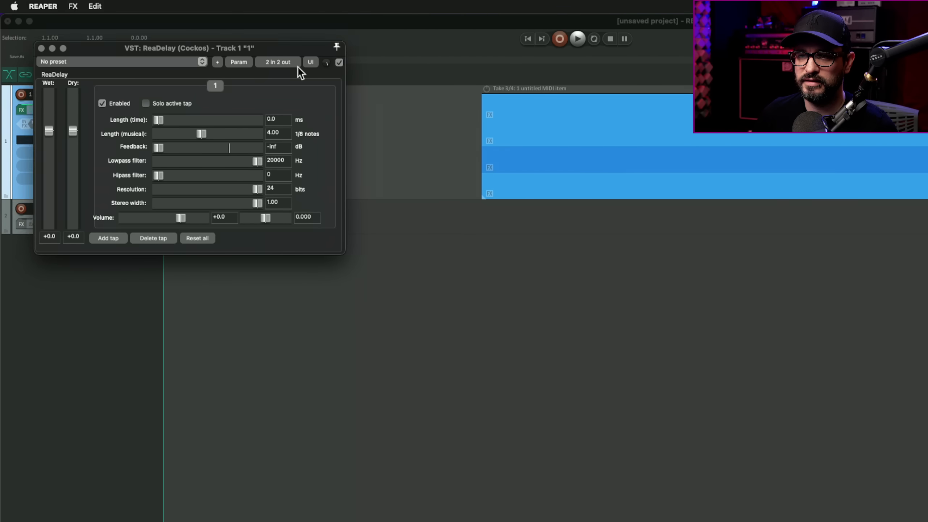
drag(243, 39, 500, 108)
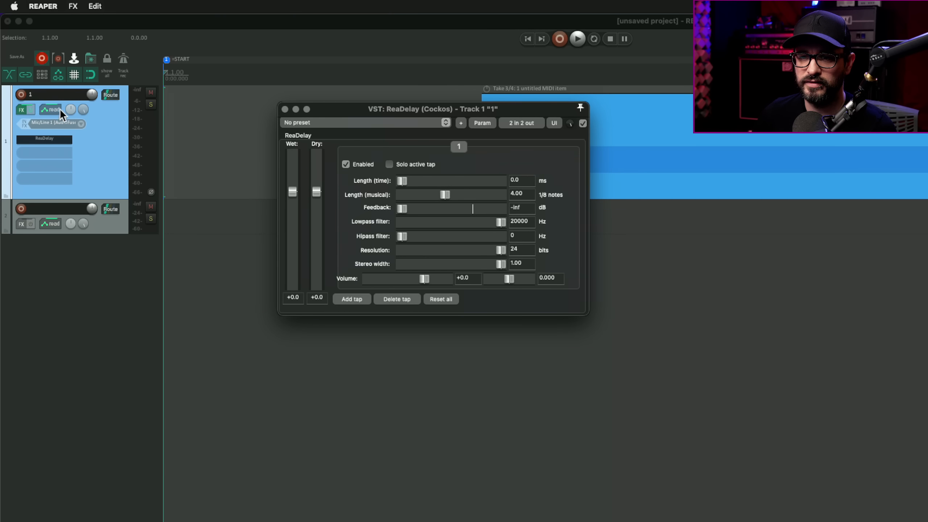
click(110, 96)
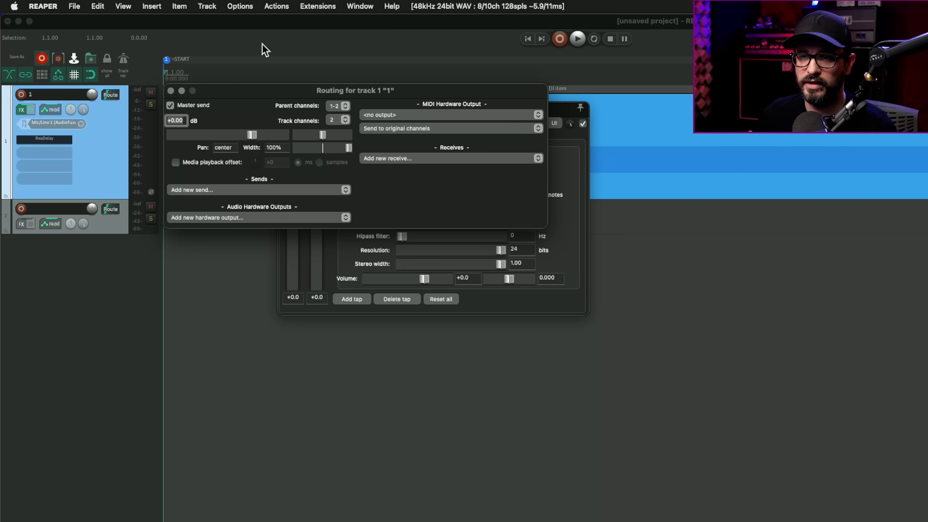
Switch to the Default_5.0 theme and slightly reposition track 1's routing window.
click(239, 5)
mouse_move(341, 447)
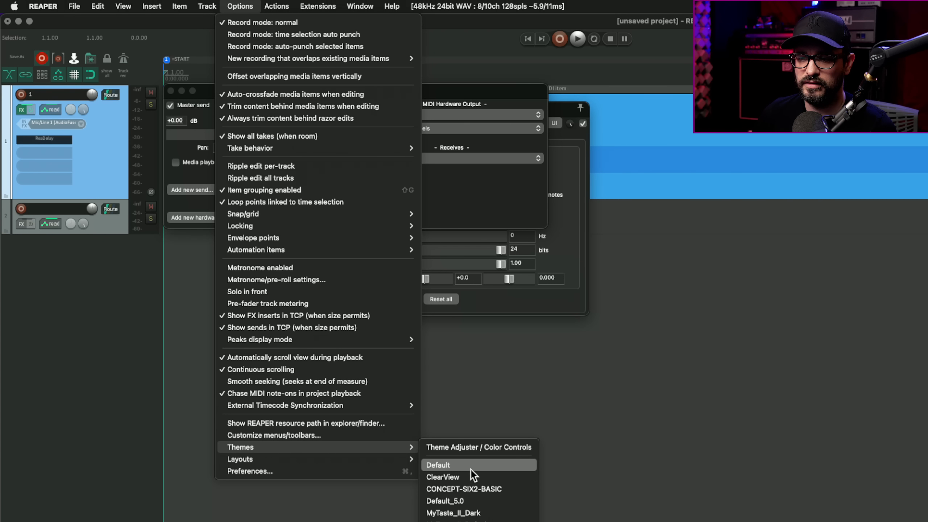
click(489, 502)
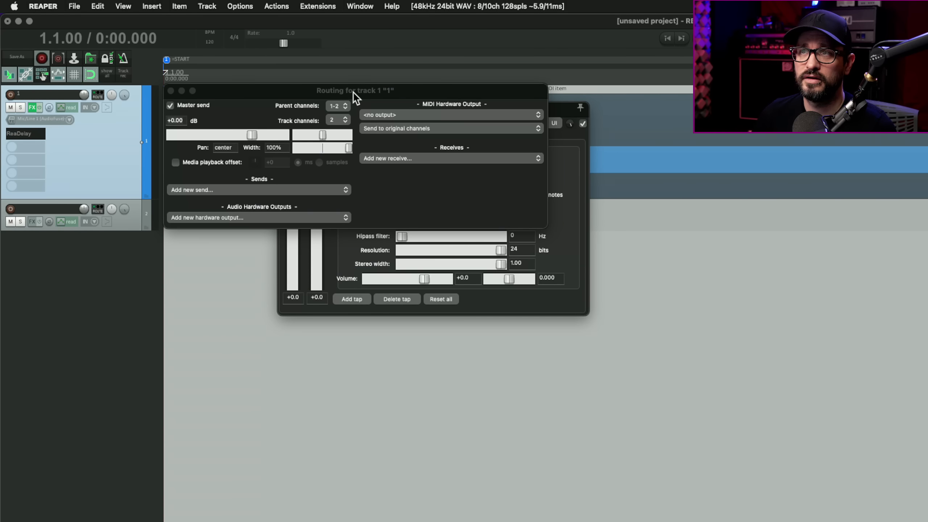
mouse_move(358, 90)
mouse_down()
mouse_move(339, 116)
mouse_move(345, 92)
mouse_up()
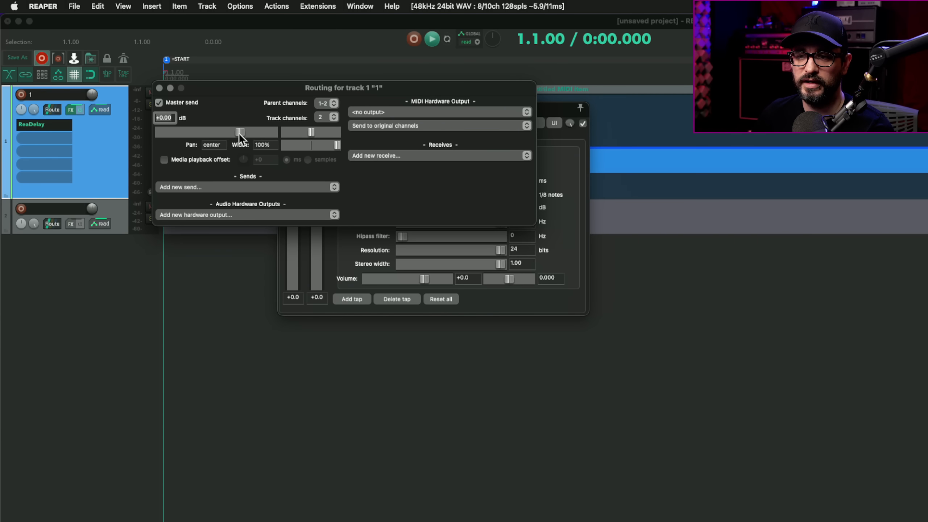
click(238, 132)
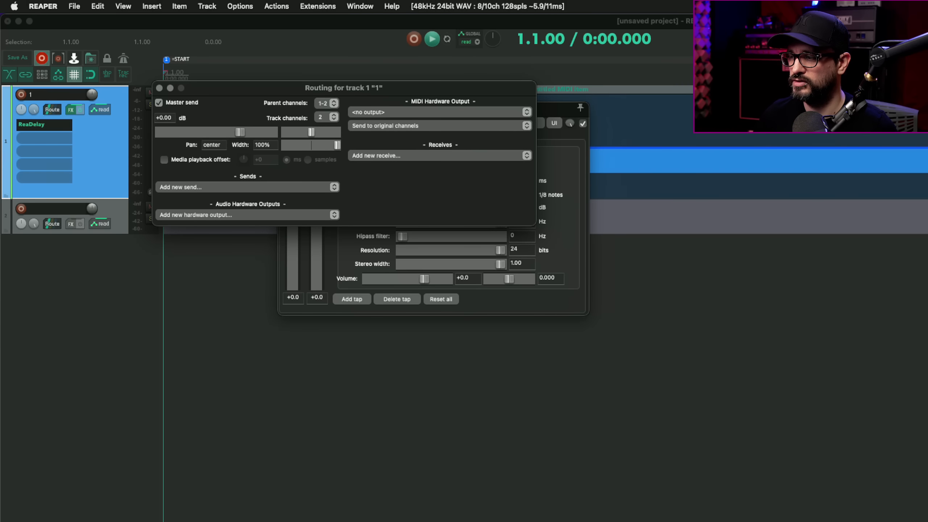
Toggle the macOS appearance between light and dark in System Preferences, and move the ReaDelay window off most of the routing window.
key(super+Tab)
key(super+Tab)
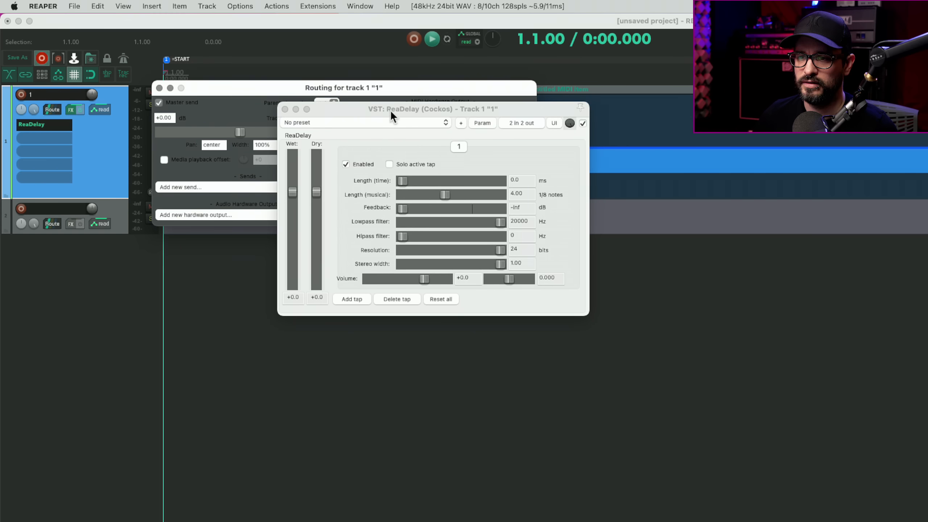
drag(390, 111, 490, 125)
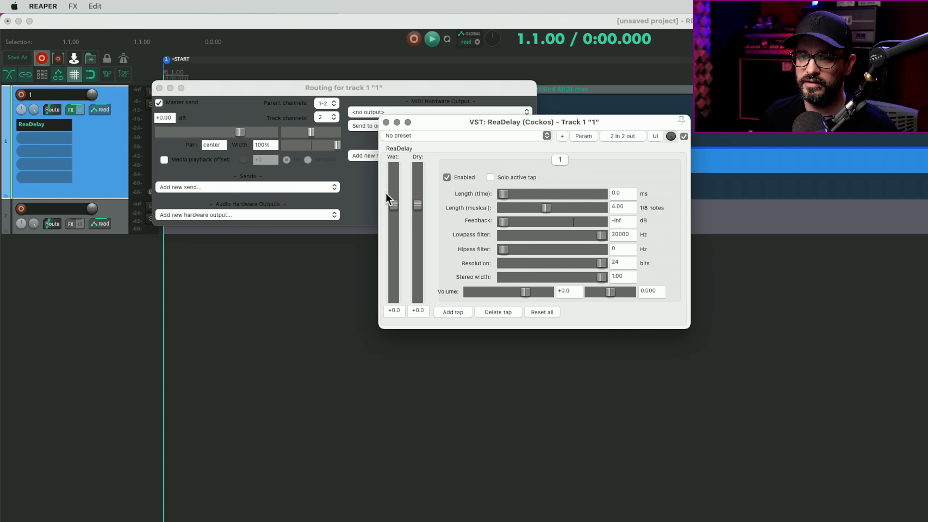
key(super+Tab)
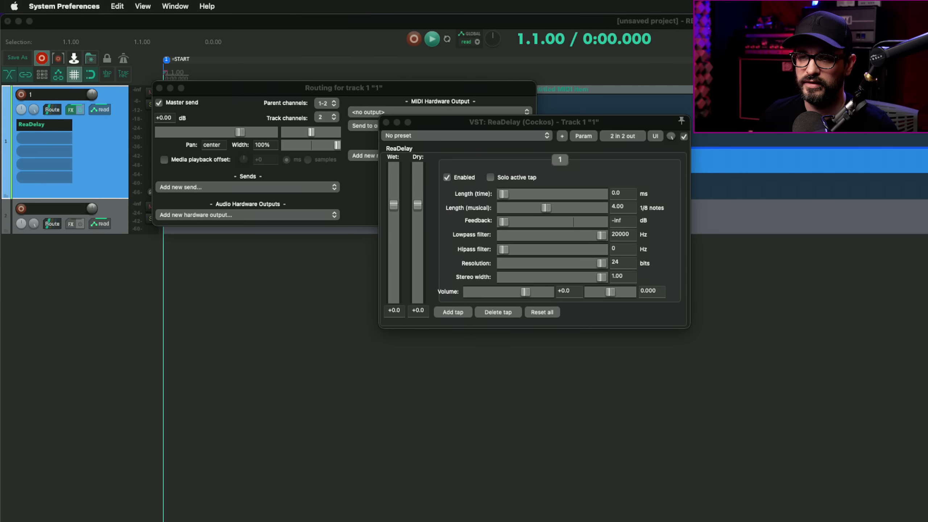
click(323, 45)
Switch to the Default theme under the light macOS appearance.
click(241, 5)
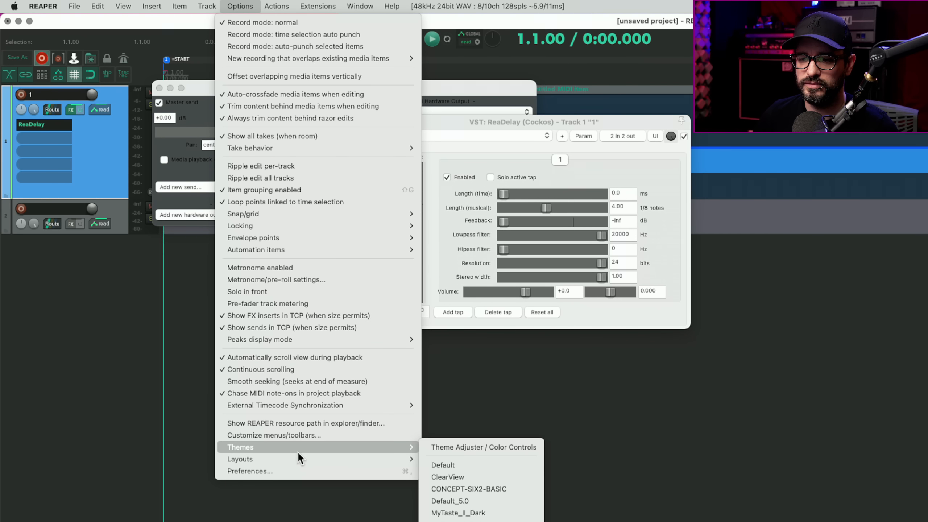
mouse_move(298, 448)
click(475, 466)
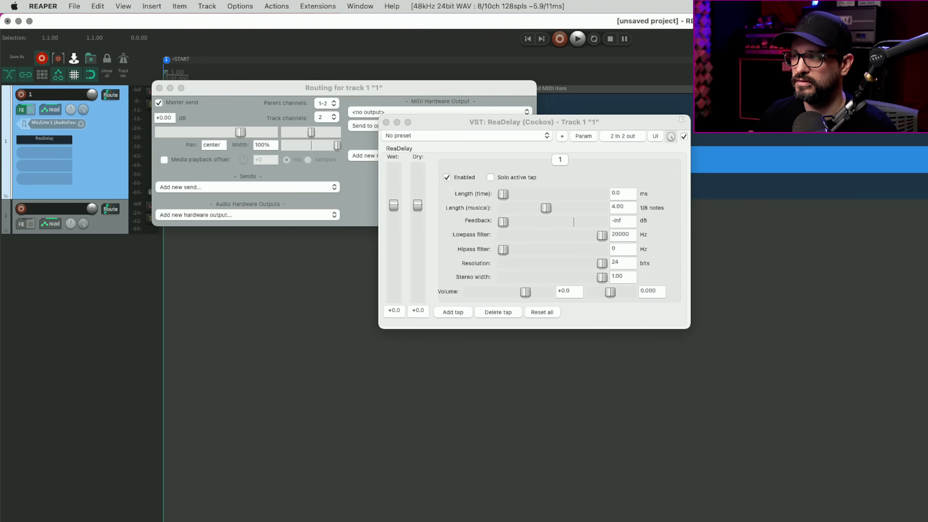
Set the macOS appearance to dark in System Preferences, return to REAPER and move the ReaDelay window farther from the routing window.
key(super+Tab)
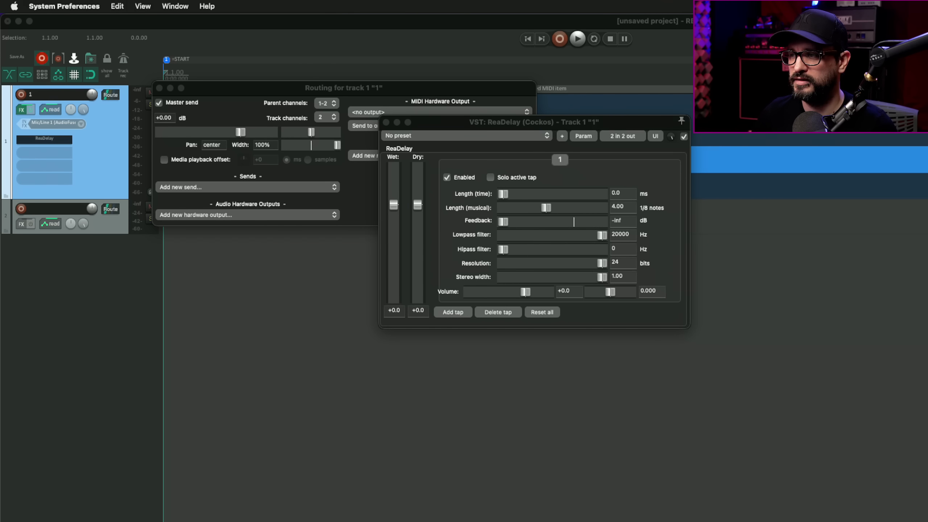
click(480, 38)
drag(469, 123, 546, 137)
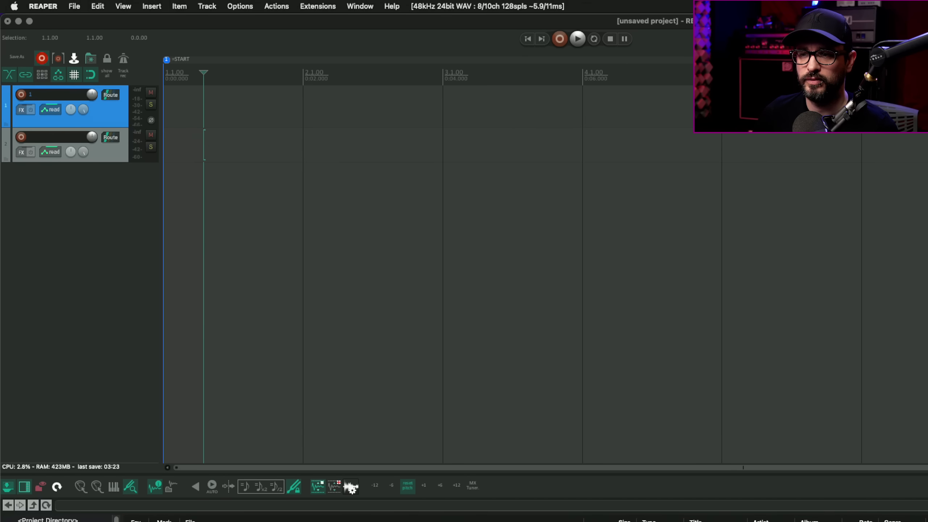
Place 15-GS_BBLN_Fx_Spring.wav and GS_BBLN_140_Bass_Em_01_Full_V1.wav at measure 2 on separate tracks, and position GS_BBLN_Snare_04.wav on a new track below them.
drag(309, 118, 339, 132)
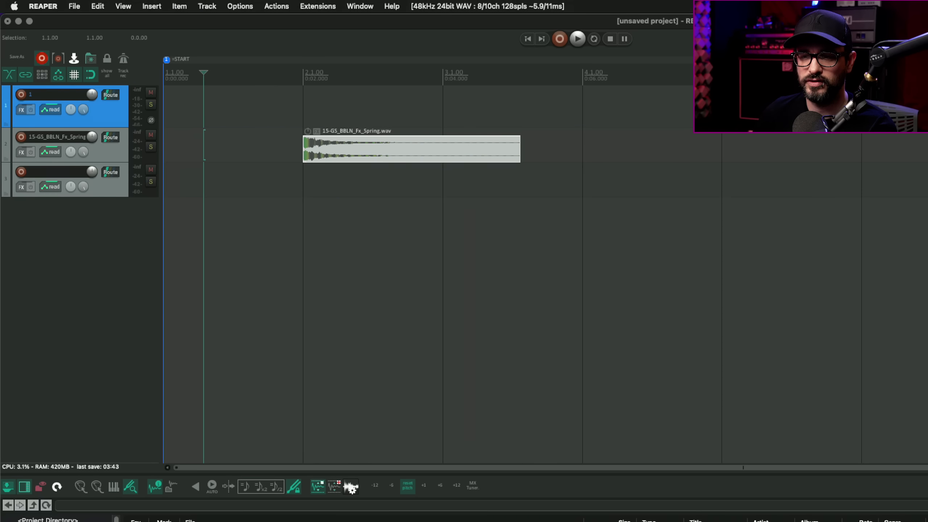
drag(269, 158, 320, 134)
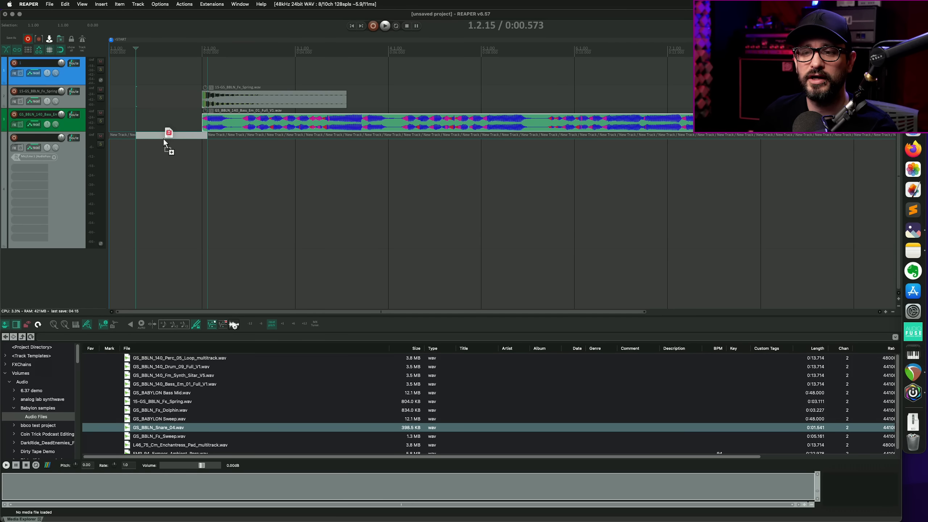
drag(163, 139, 212, 135)
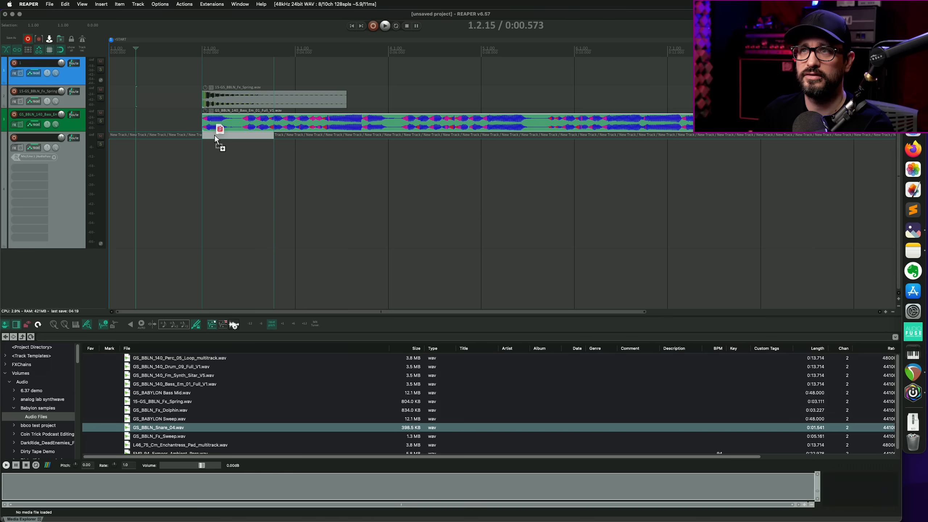
drag(215, 134, 215, 135)
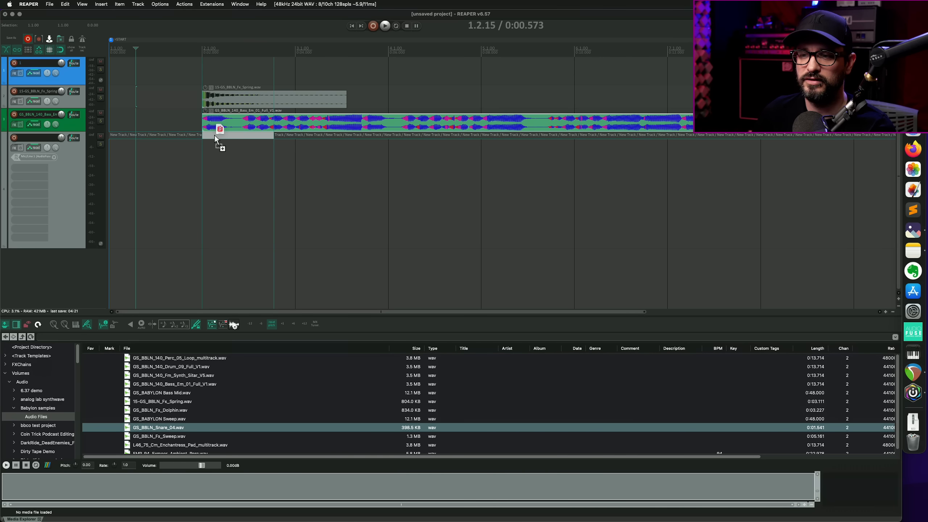
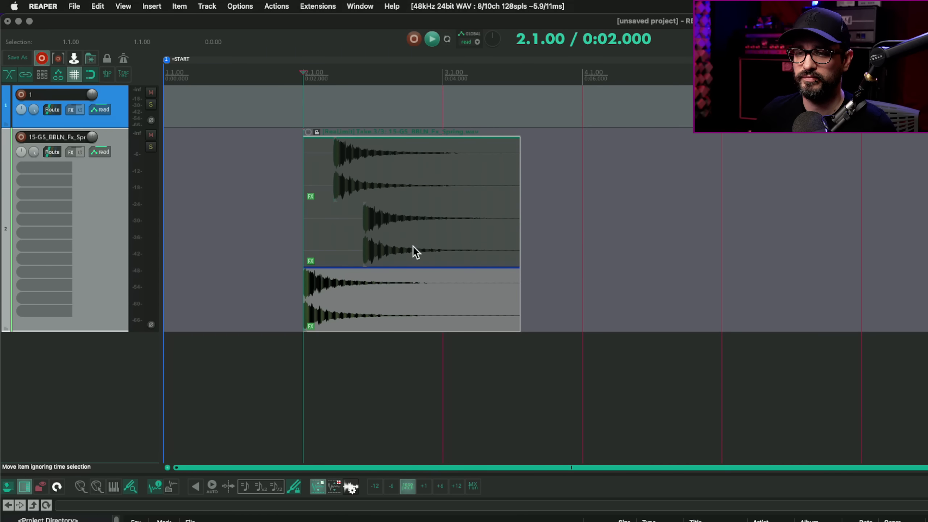
Open the ReaLimit take effect on the locked spring item's active take, try its threshold fader and close the effect window.
click(310, 324)
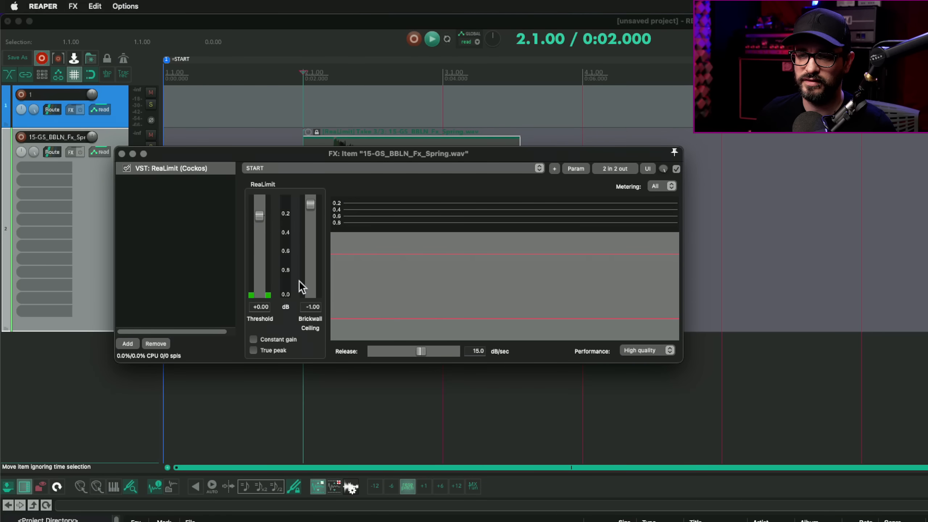
click(259, 248)
click(122, 154)
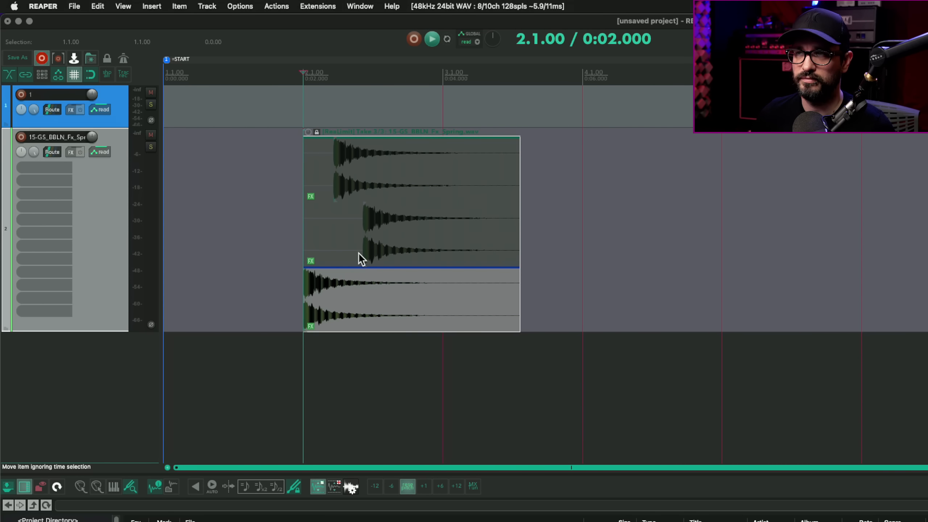
Select the locked spring item and duplicate it to measure 4.
click(553, 236)
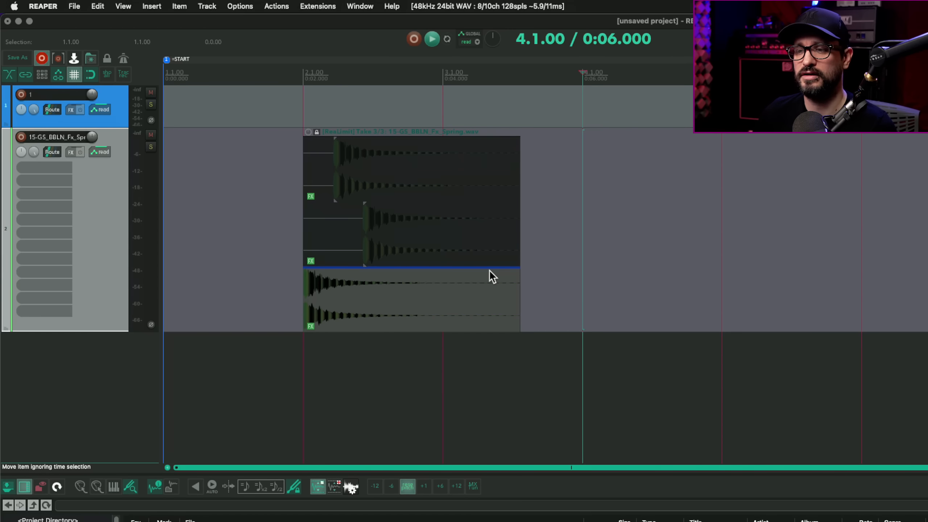
click(423, 311)
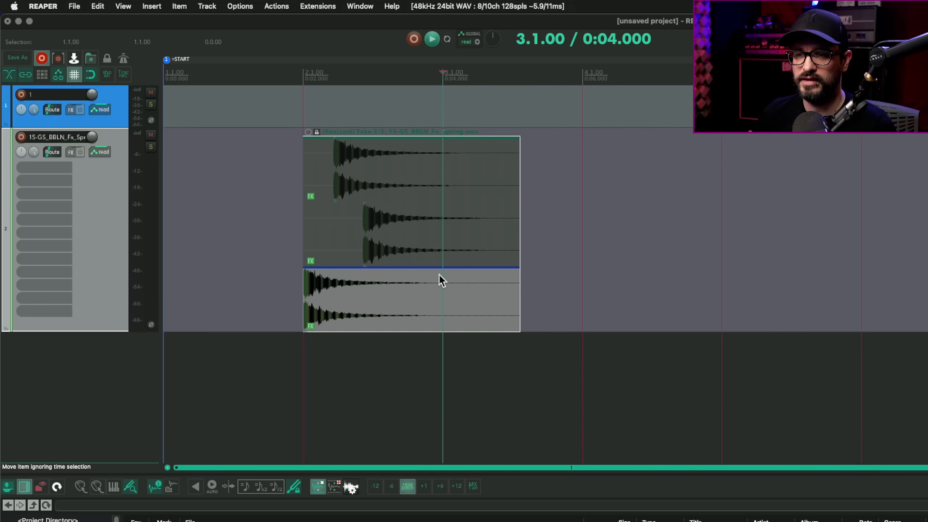
key(super+d)
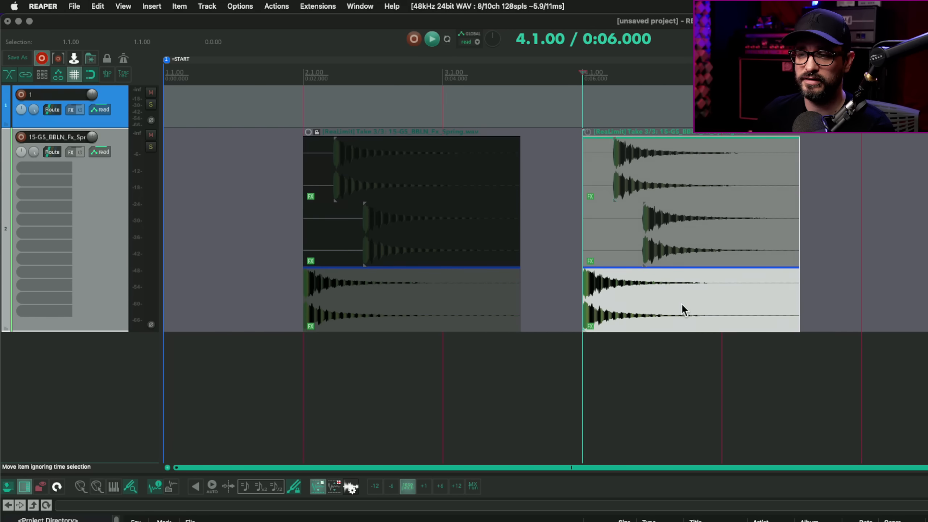
Select both the locked item and its duplicate, cycle repeatedly through their takes, and select the duplicate again.
drag(323, 294, 827, 315)
key(t)
key(t)
key(t)
key(t)
key(t)
key(t)
key(t)
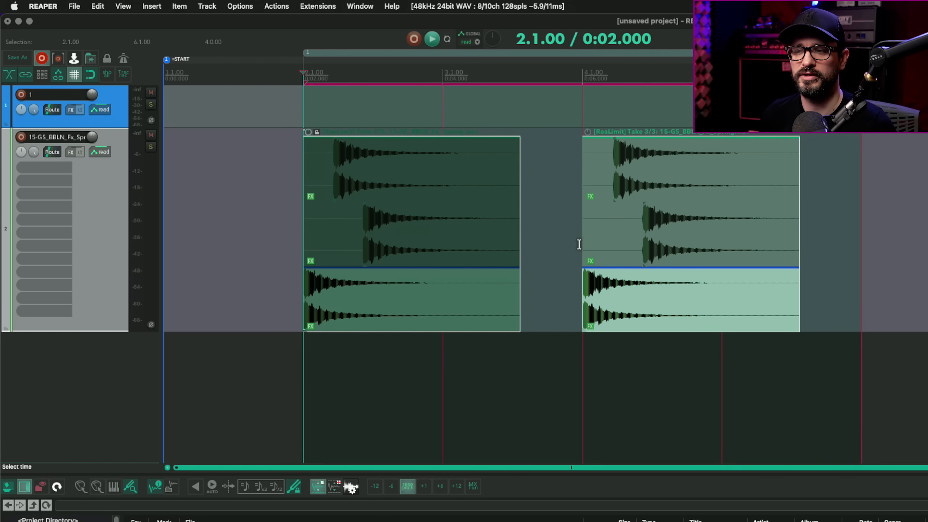
click(558, 225)
click(597, 241)
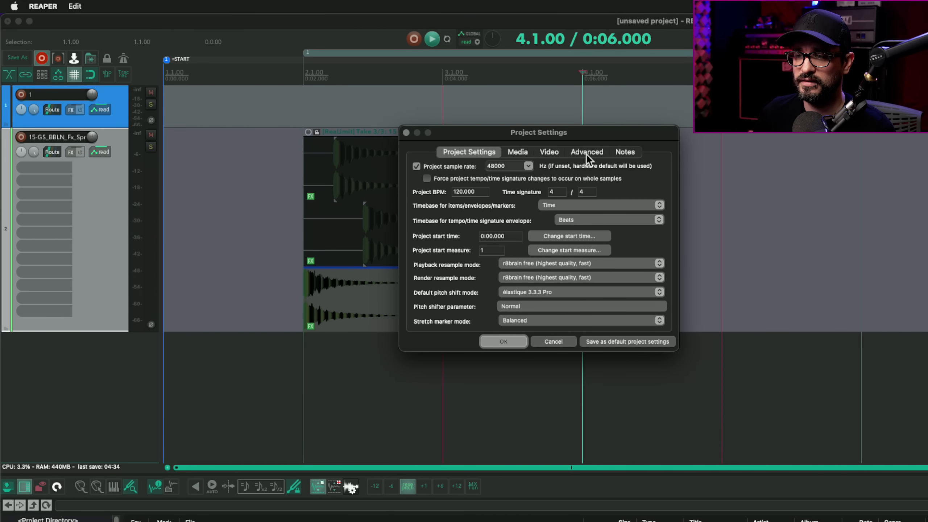
Set the project title to "my song" and the author to "reaperblog" in the project notes, and apply the settings.
click(616, 152)
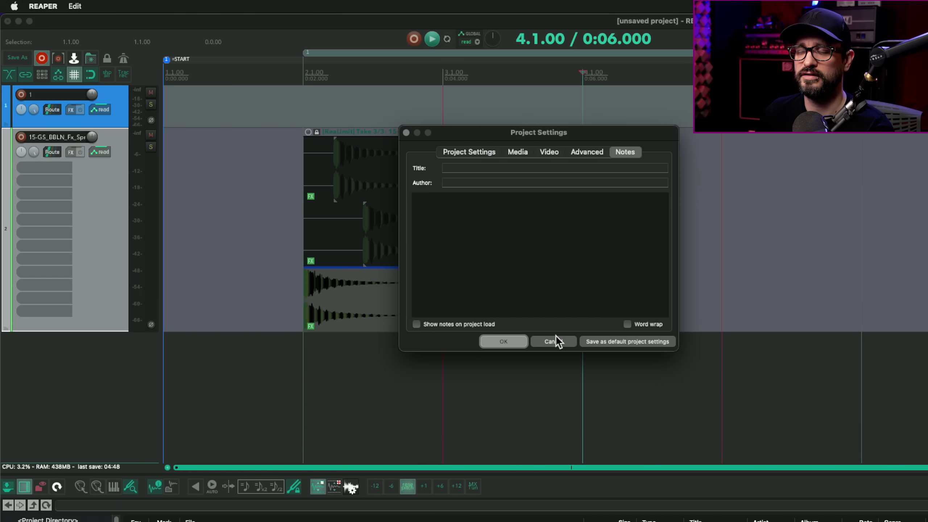
click(469, 172)
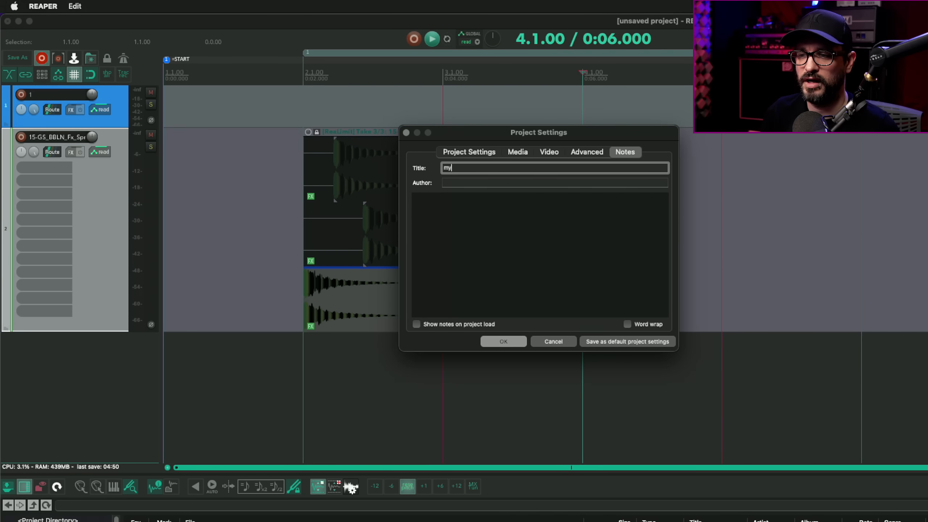
text(my song)
click(491, 187)
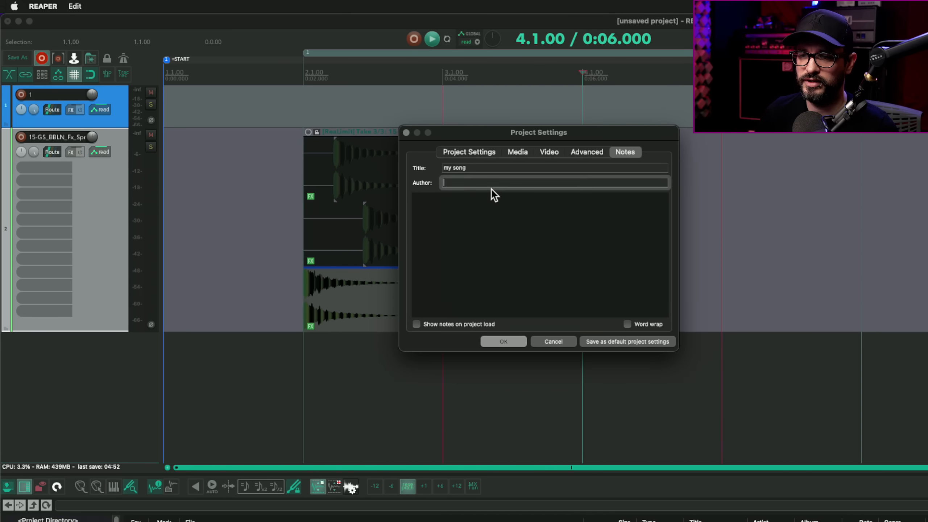
text(reaperblog)
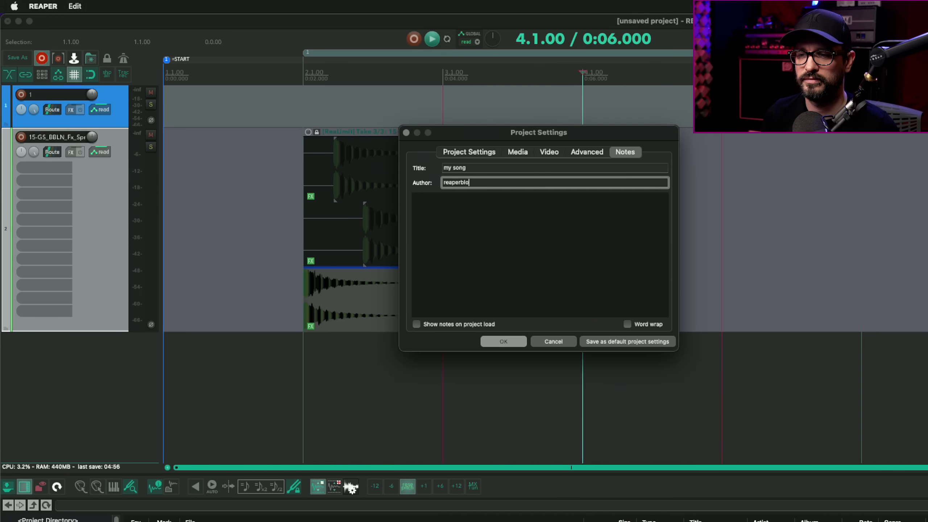
click(503, 341)
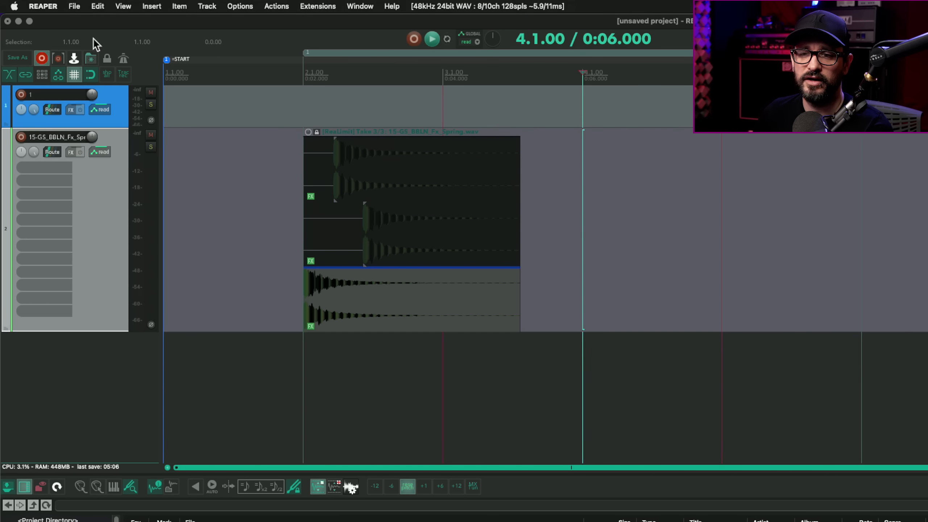
Find the "recent" setting in the general preferences and open the recent project list display options.
key(super+comma)
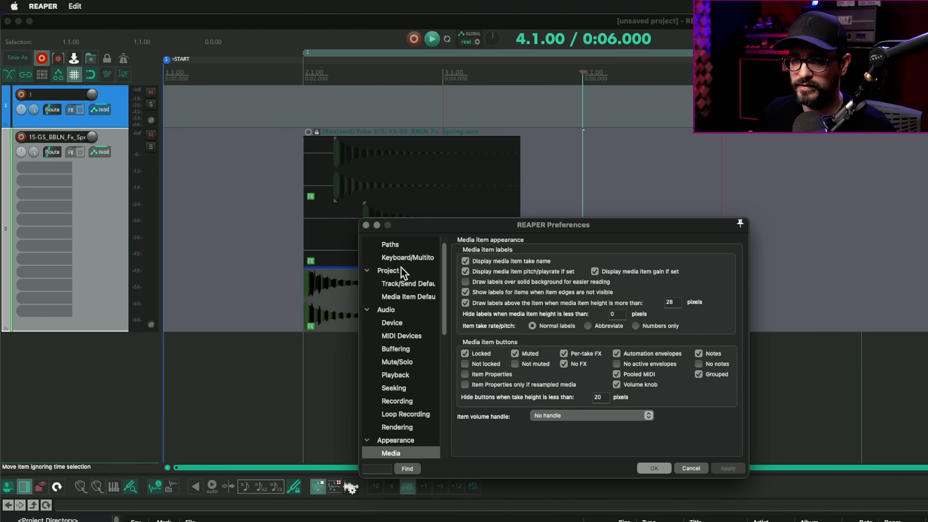
scroll(400, 267, up, 1)
click(396, 243)
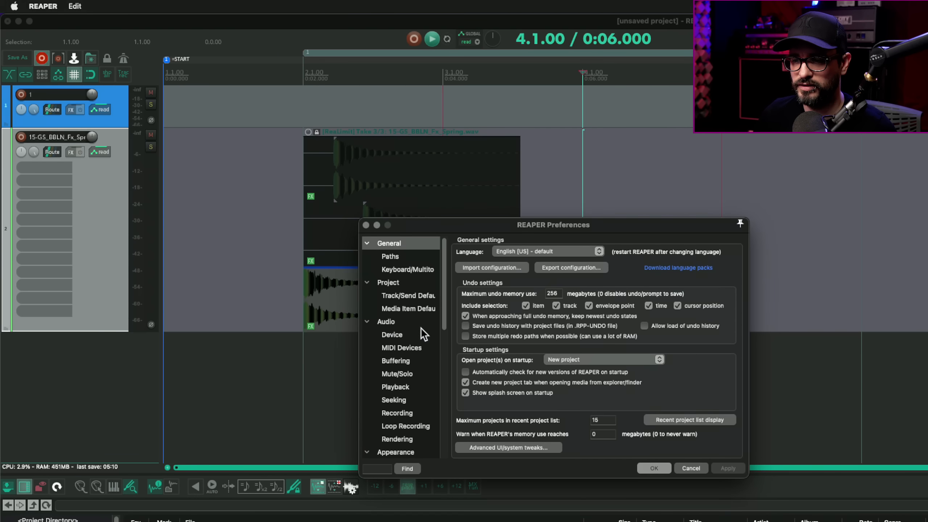
text(recent)
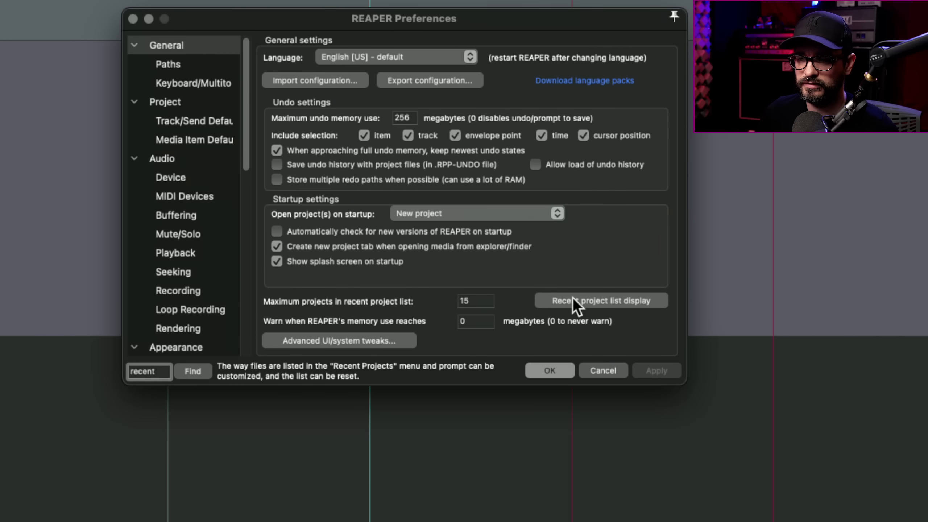
click(572, 299)
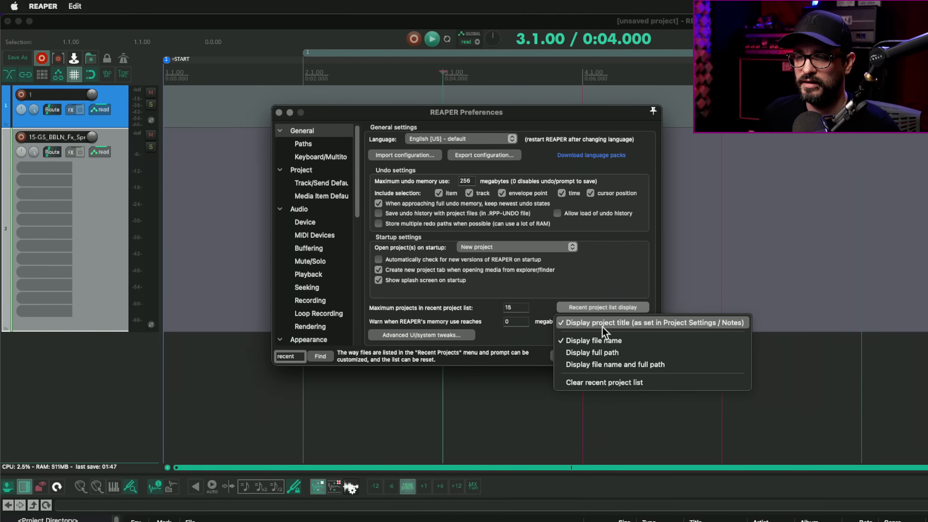
Close the display options and view the recent projects with project titles enabled.
click(610, 261)
click(63, 26)
click(75, 7)
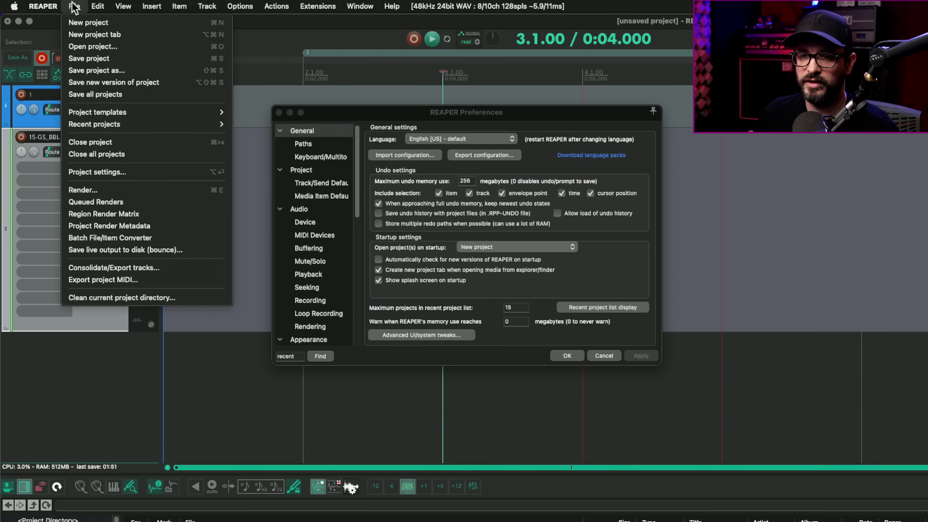
mouse_move(123, 125)
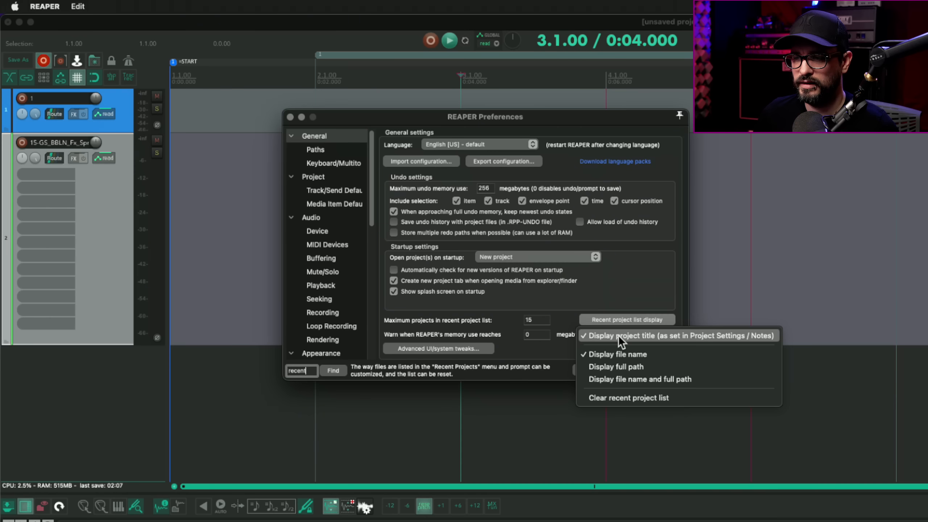
Disable the project title display for the recent project list, apply the preferences, and view the recent projects again.
click(599, 333)
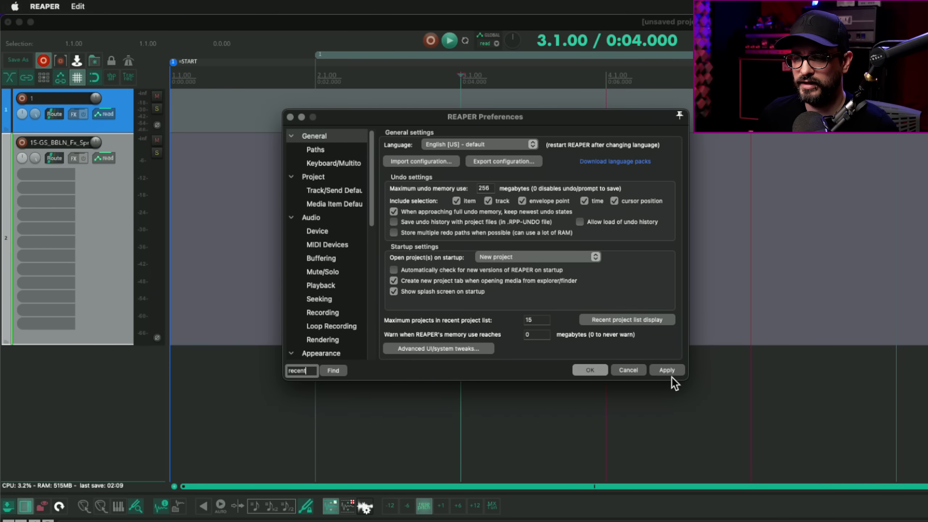
click(662, 370)
click(89, 23)
click(77, 6)
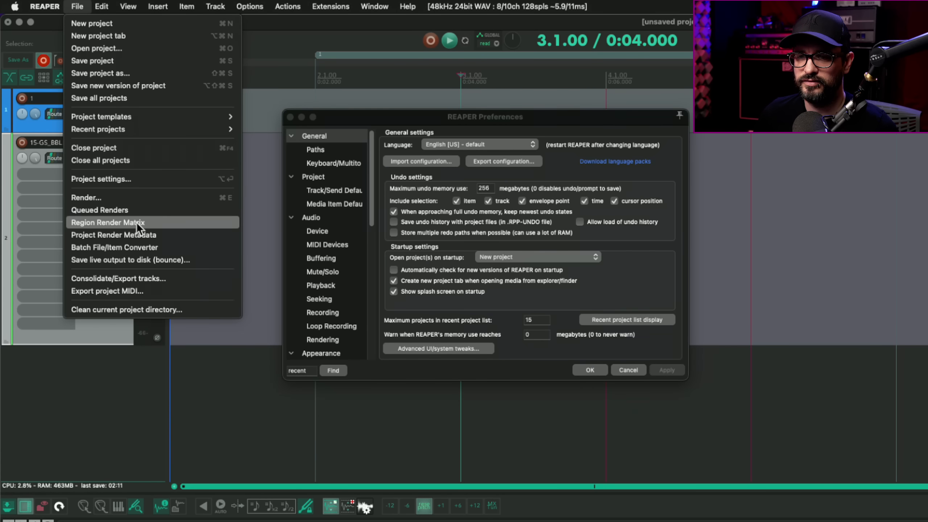
mouse_move(166, 127)
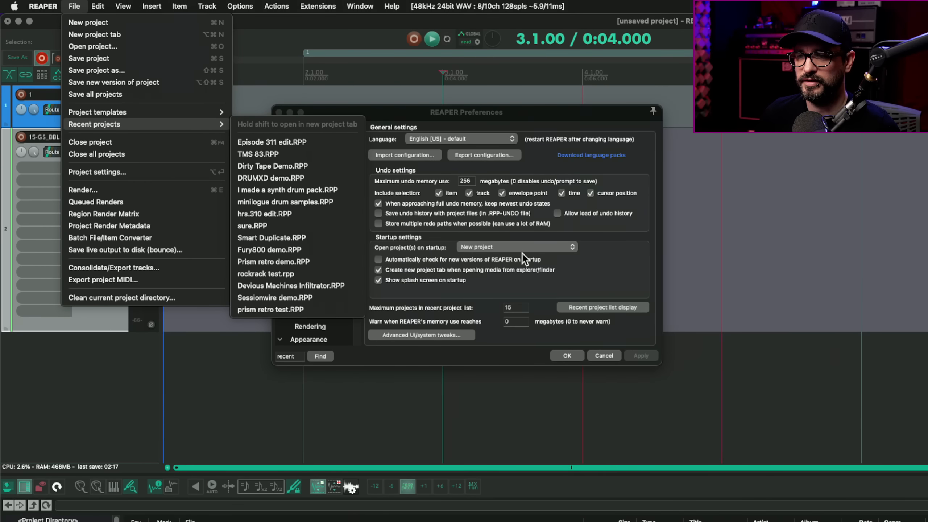
Close the recent projects list and look through the recent projects in the startup project chooser.
click(740, 337)
click(740, 337)
click(621, 319)
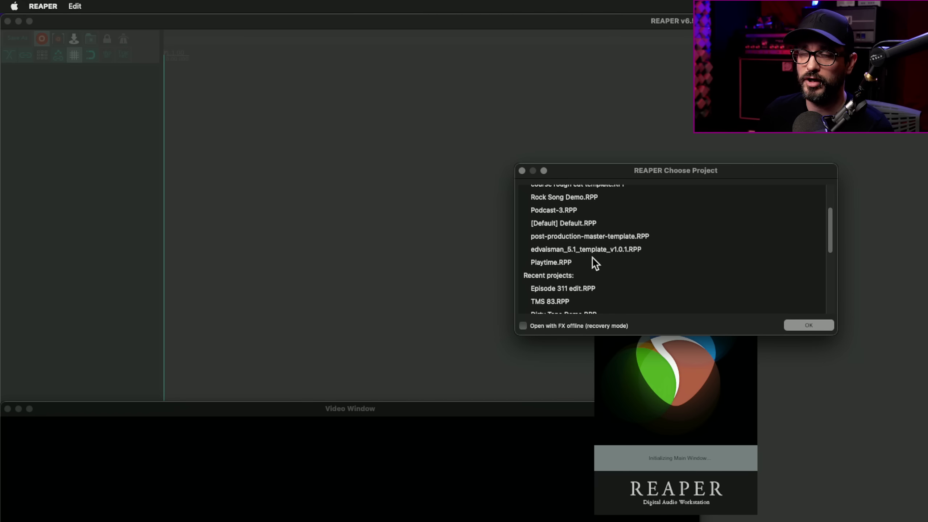
scroll(597, 287, down, 4)
click(596, 287)
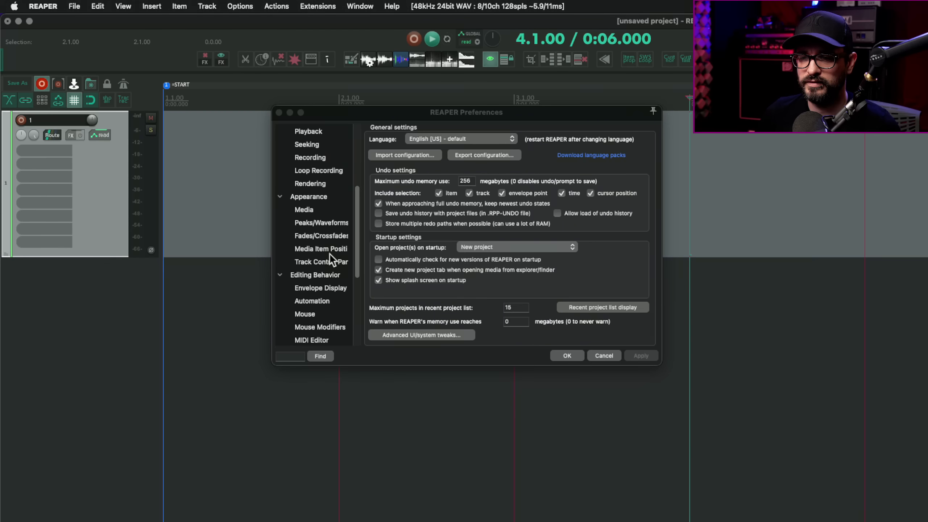
Show the mouse modifiers for the Razor edit area context with the left drag behaviour in the preferences.
scroll(331, 260, down, 2)
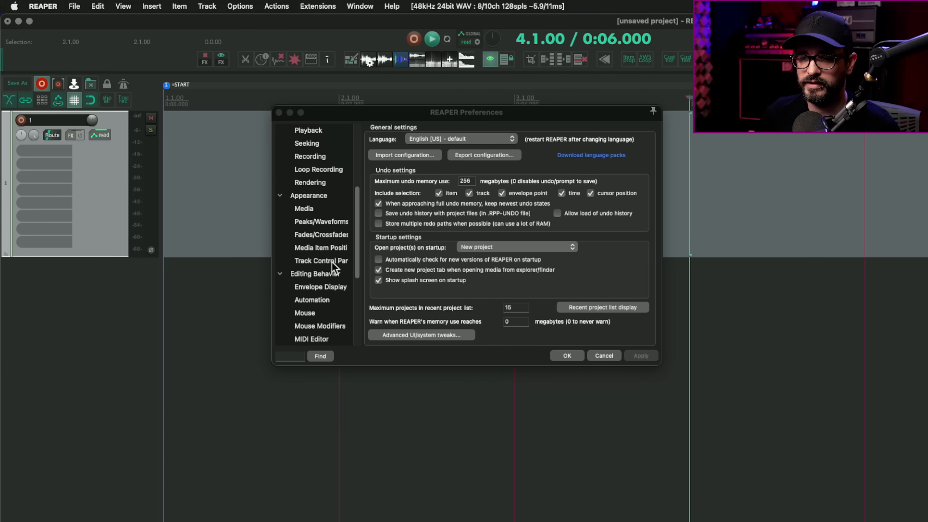
click(322, 323)
click(452, 140)
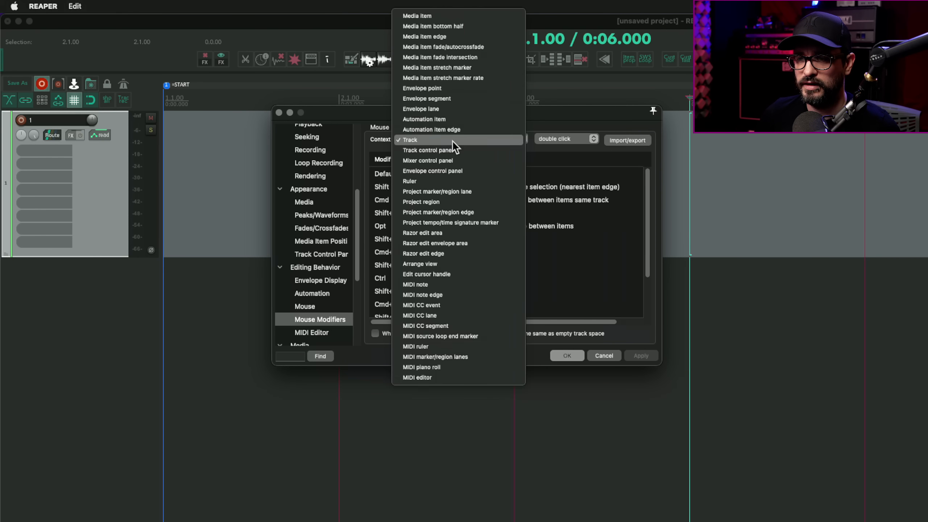
click(469, 236)
click(553, 142)
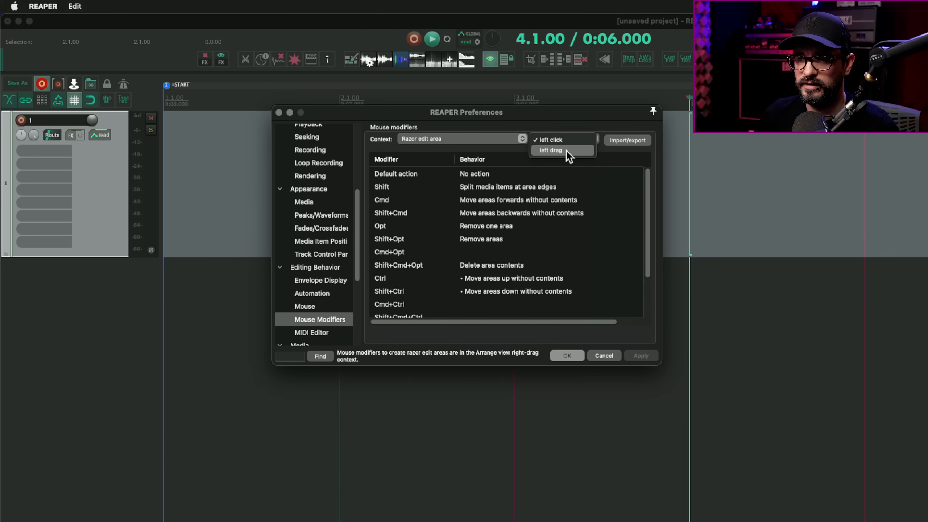
click(565, 149)
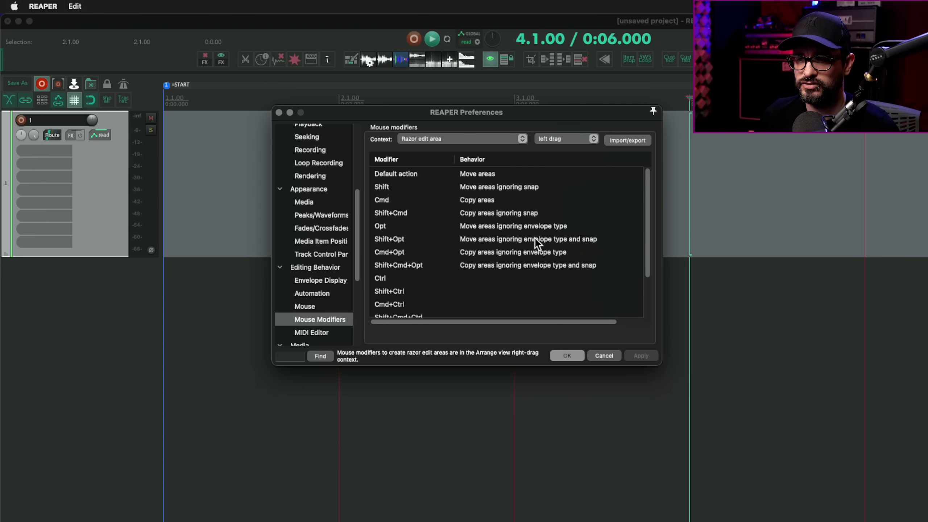
Assign moving the area with ripple edit on all tracks to the Ctrl modifier, and save the preferences.
click(496, 278)
click(508, 277)
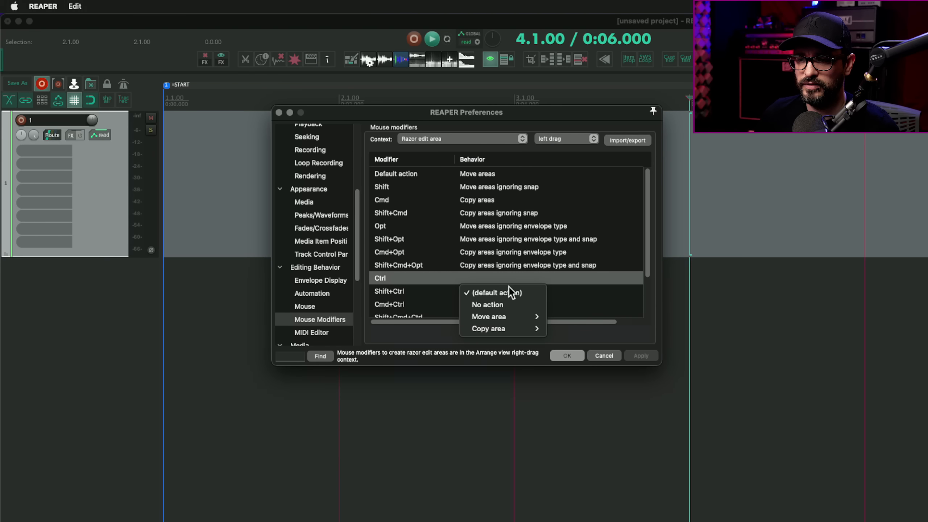
mouse_move(509, 317)
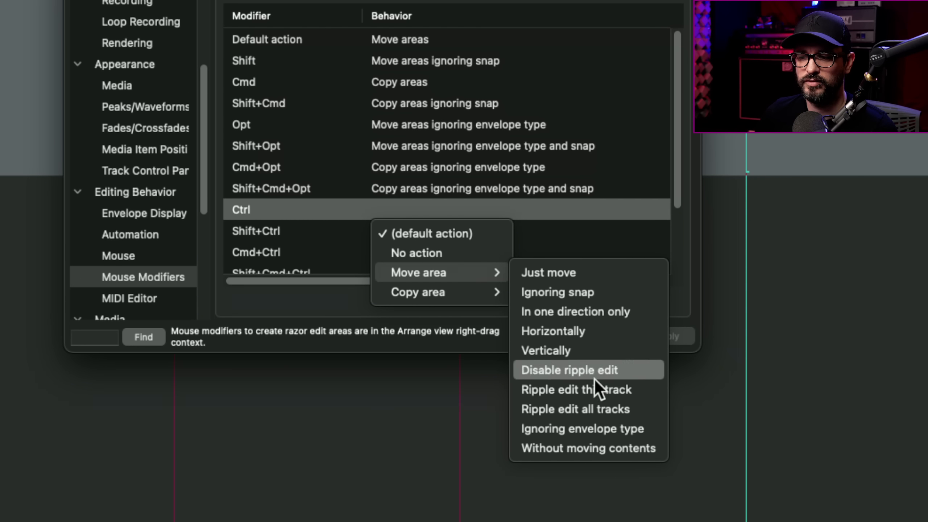
mouse_move(434, 296)
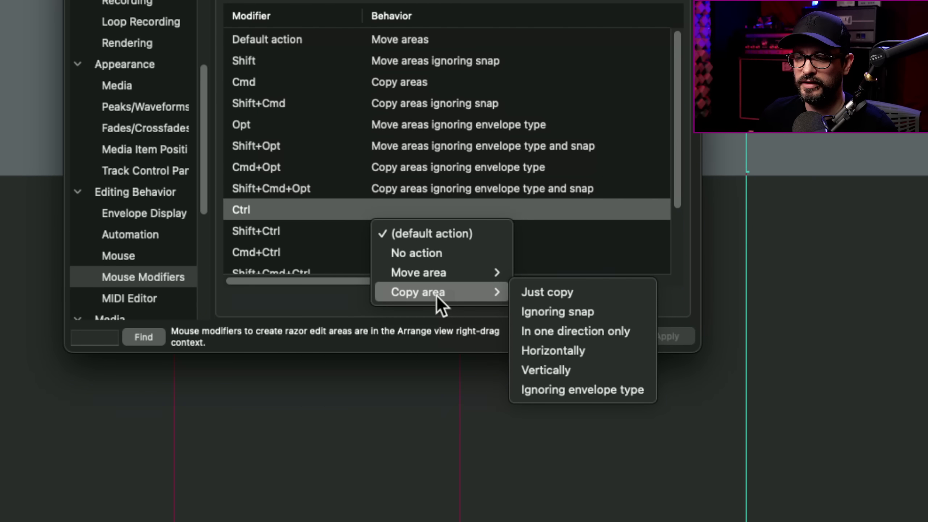
mouse_move(438, 272)
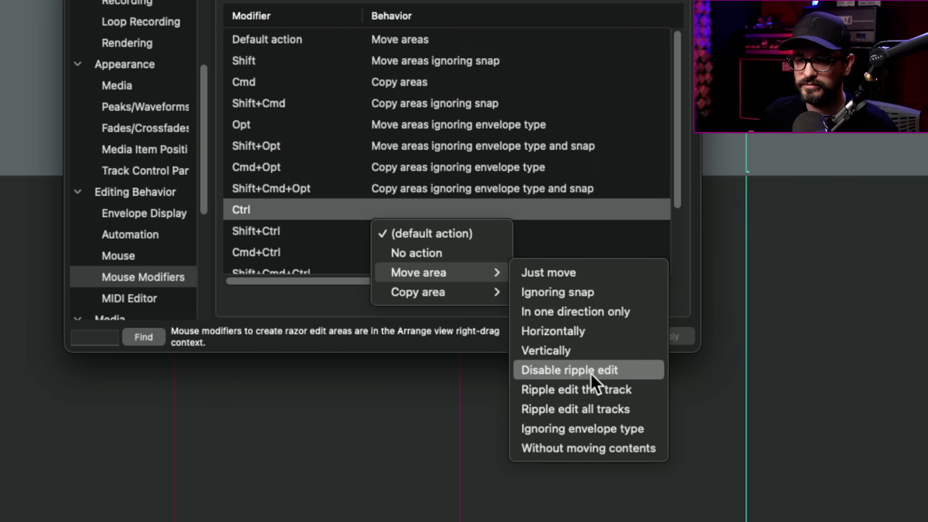
click(636, 409)
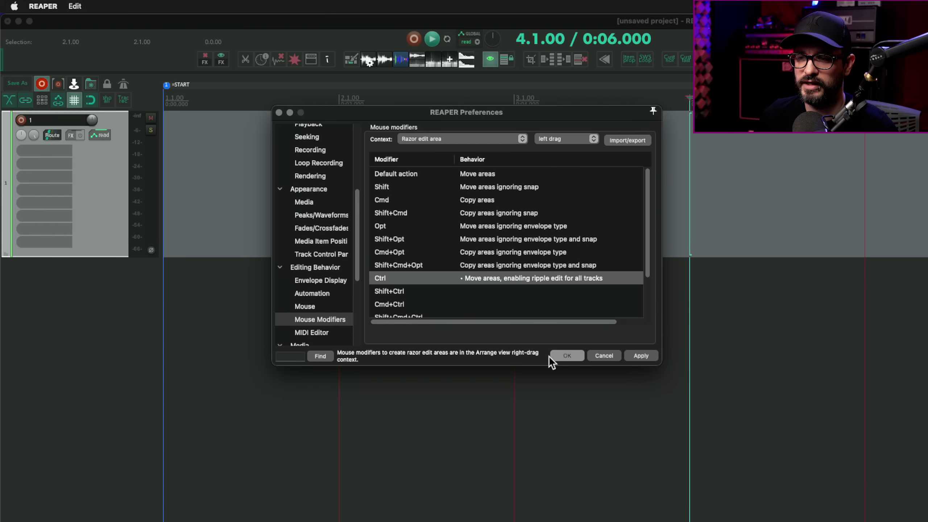
click(567, 356)
Draw four empty MIDI items on the track at about measures 9–13, 17–23, 27–33 and 35–39, and duplicate the track.
scroll(497, 222, down, 8)
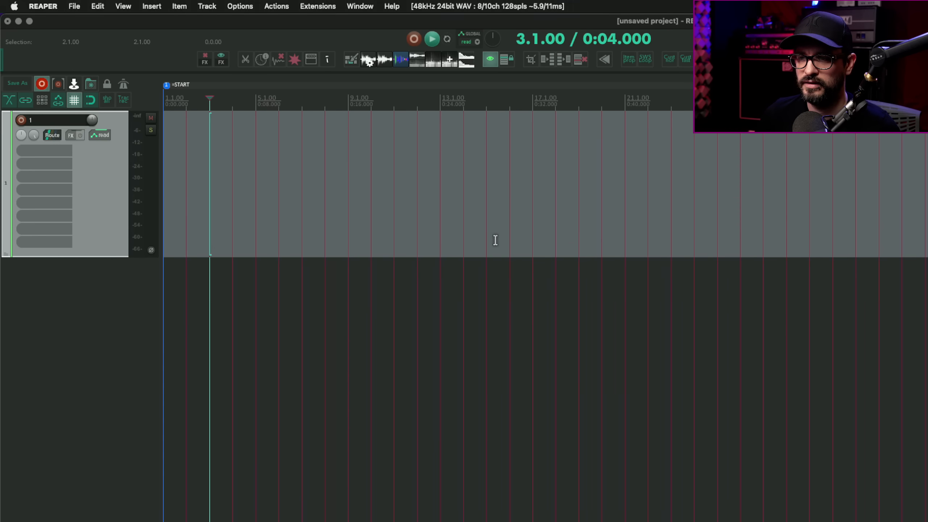
drag(294, 171, 352, 173)
drag(416, 170, 508, 173)
drag(572, 174, 664, 179)
drag(696, 183, 790, 187)
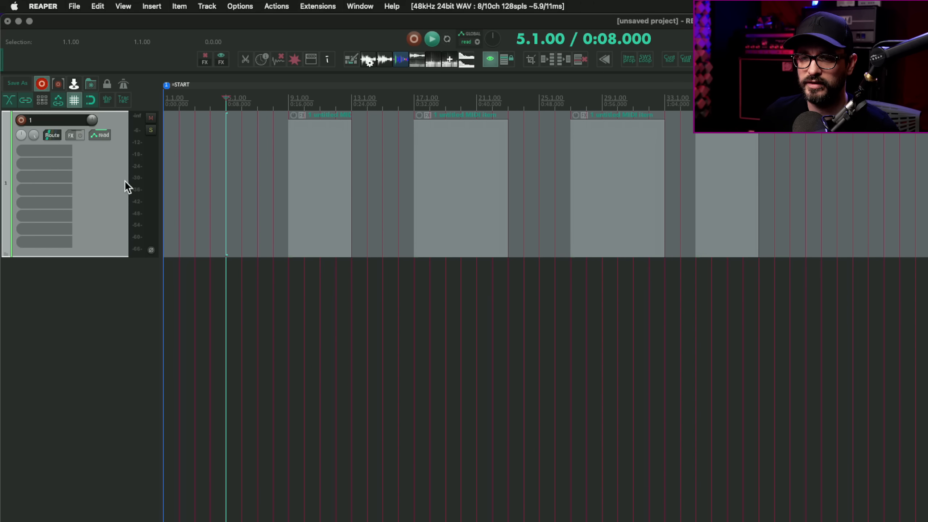
key(super+alt+d)
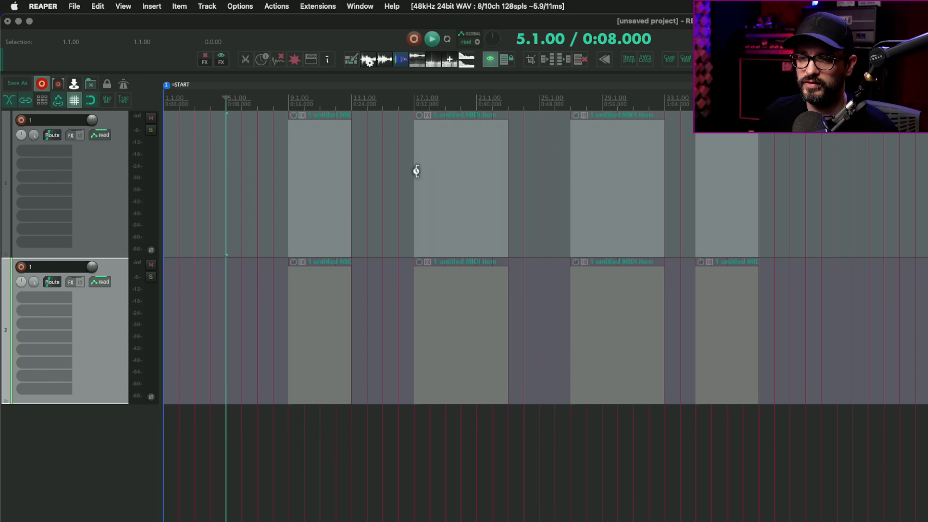
Razor-select the second items on both tracks, ripple-move them earlier to measure 11 and later to measure 18, and clear the razor area.
drag(415, 170, 517, 362)
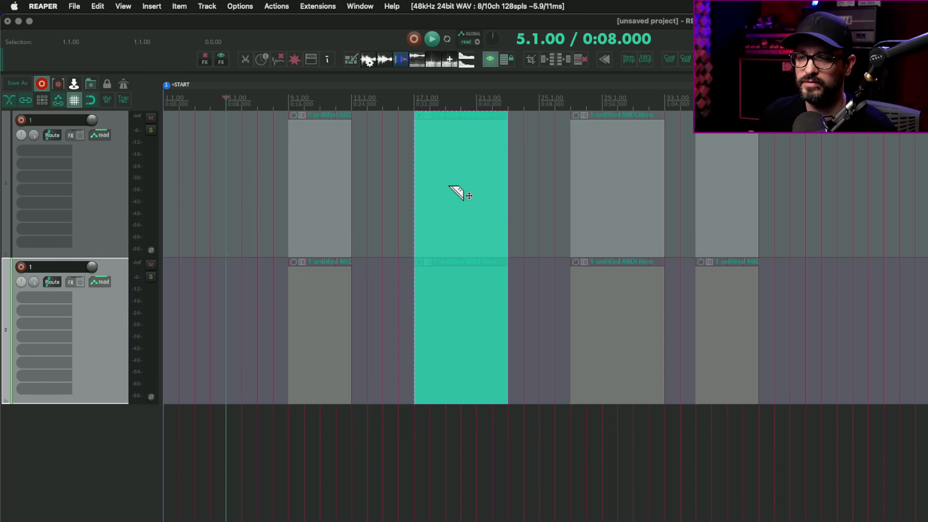
drag(465, 197, 465, 197)
drag(415, 191, 356, 323)
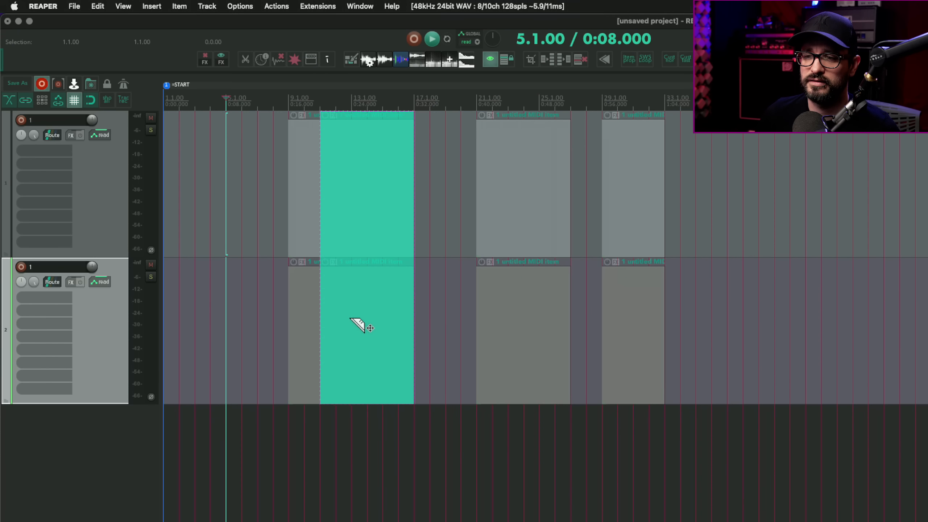
drag(383, 221, 441, 248)
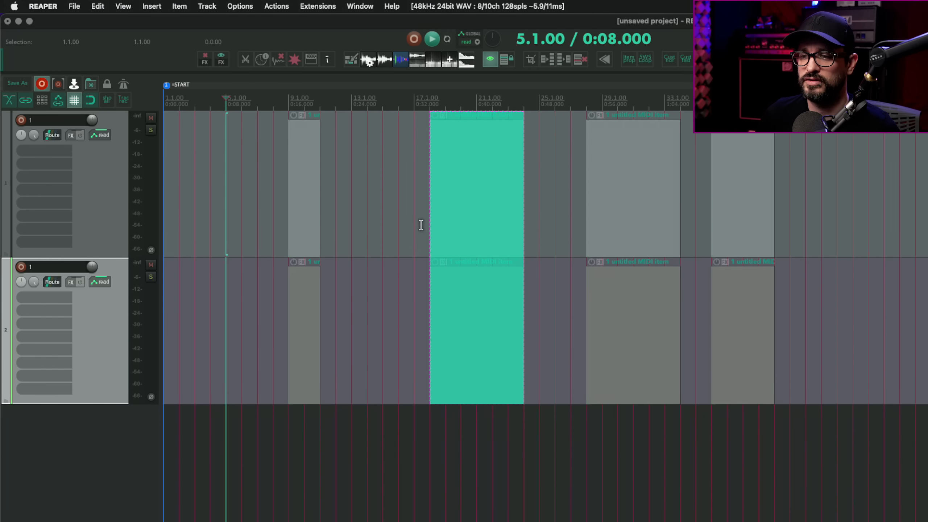
click(373, 211)
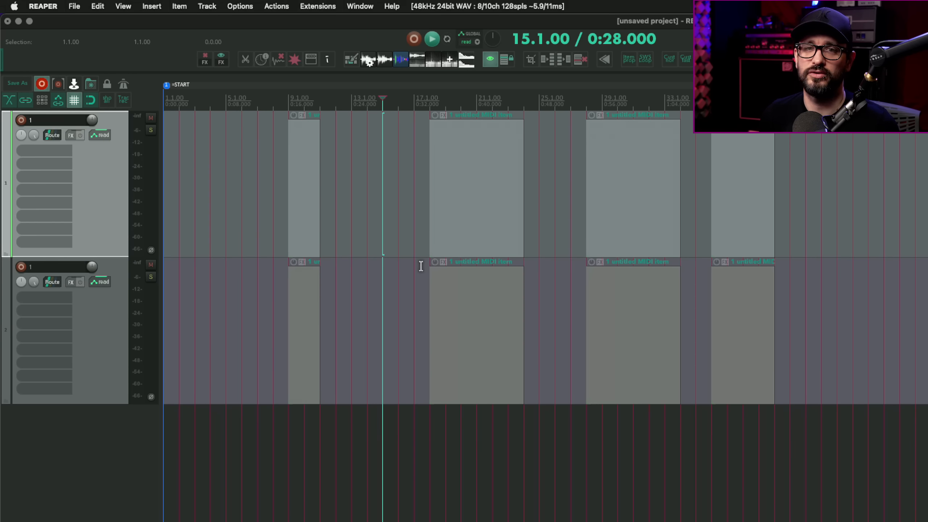
Select the XO-01S.wav item on the first track and open the project's main settings page.
key(Right)
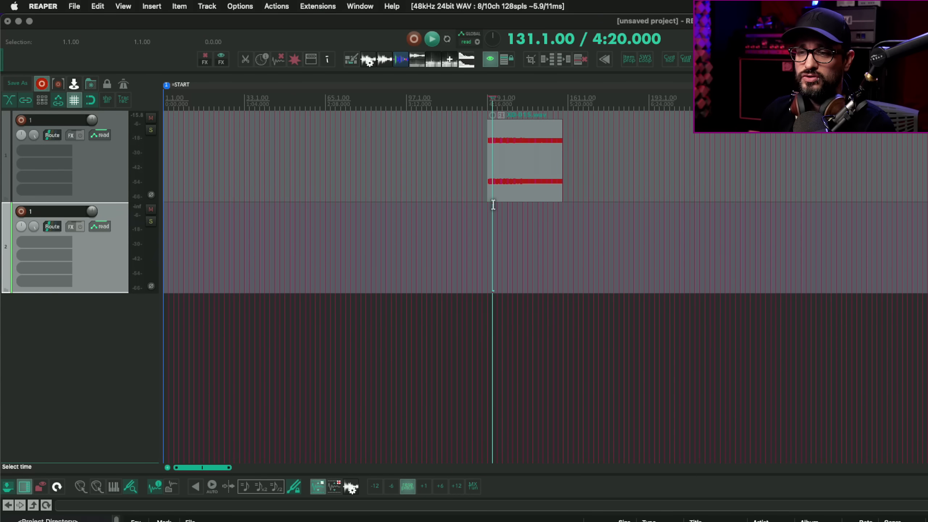
click(492, 176)
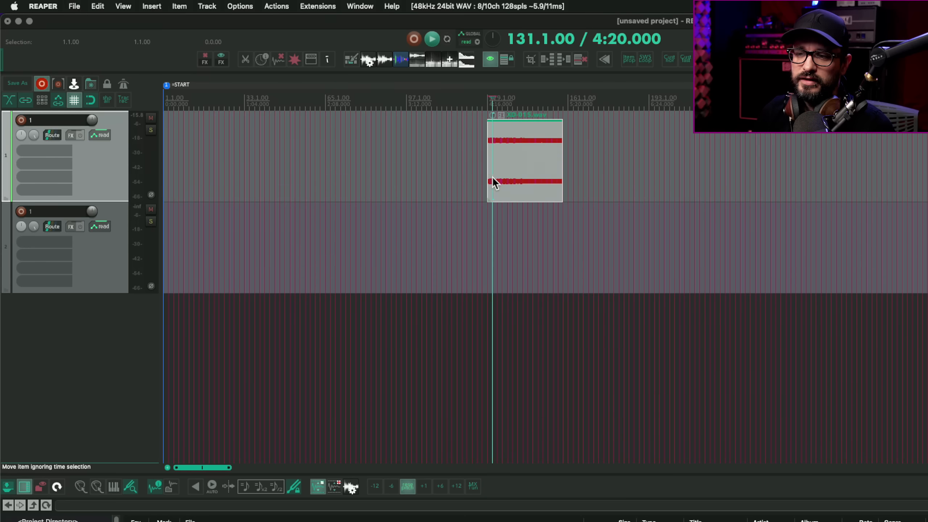
key(alt+Return)
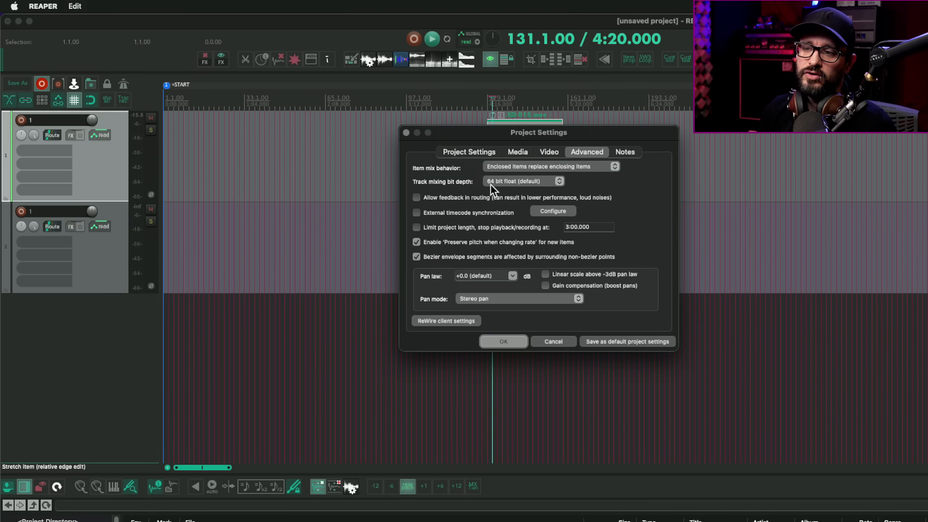
click(468, 152)
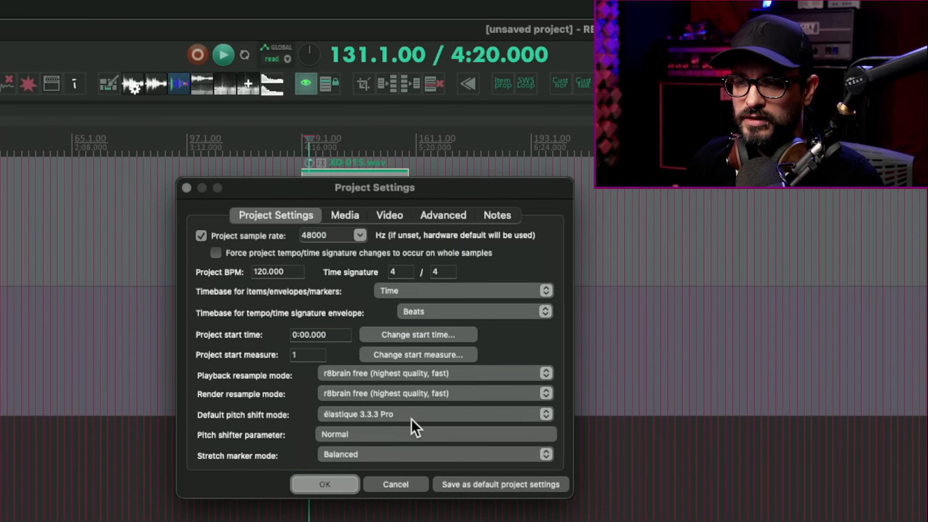
Examine the available default pitch shift modes, including Rrreeeaaa, and close the project settings without changing the mode.
click(411, 417)
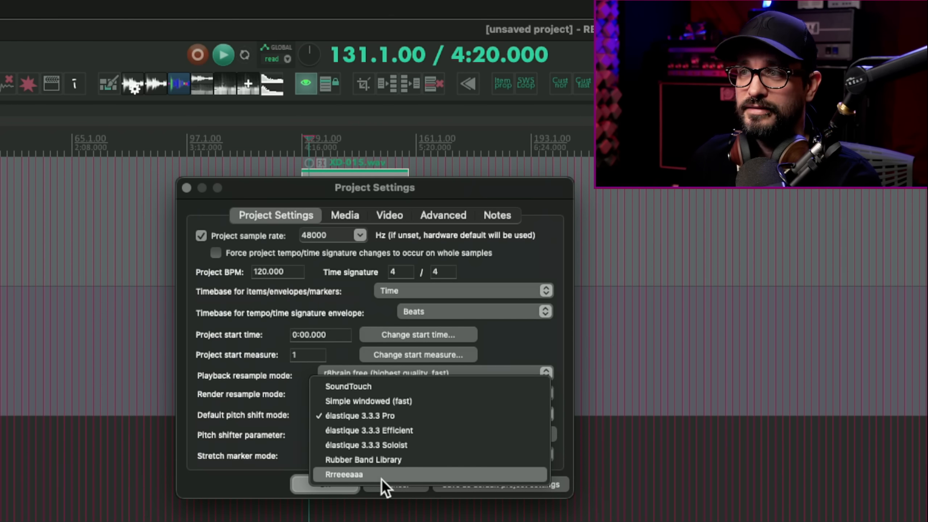
click(263, 477)
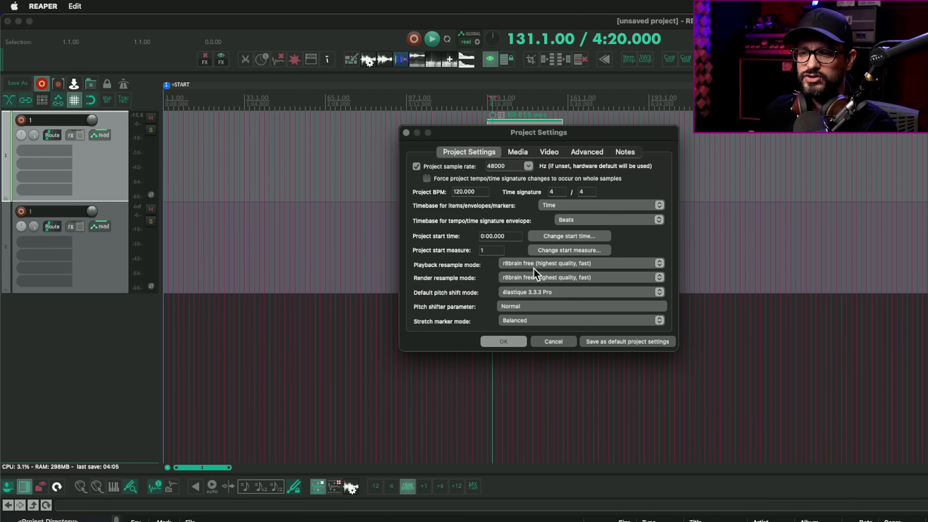
click(516, 292)
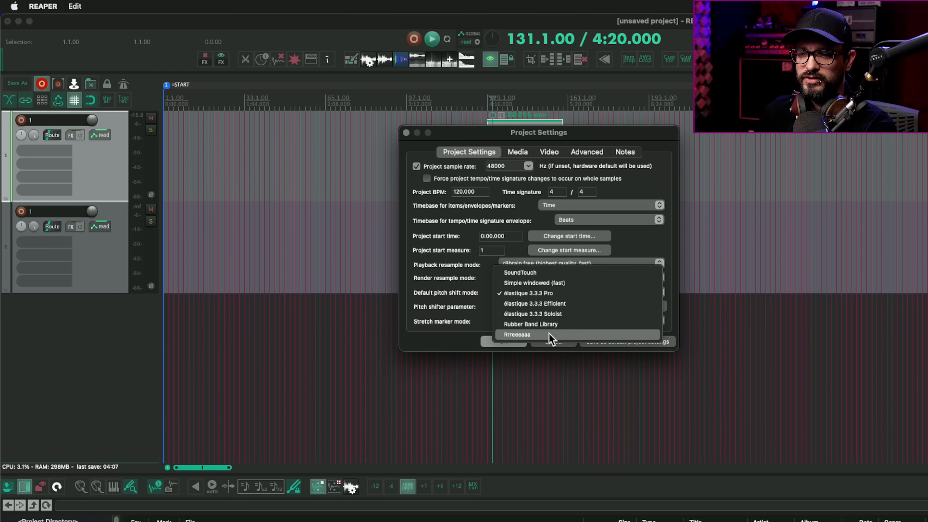
click(438, 328)
click(505, 340)
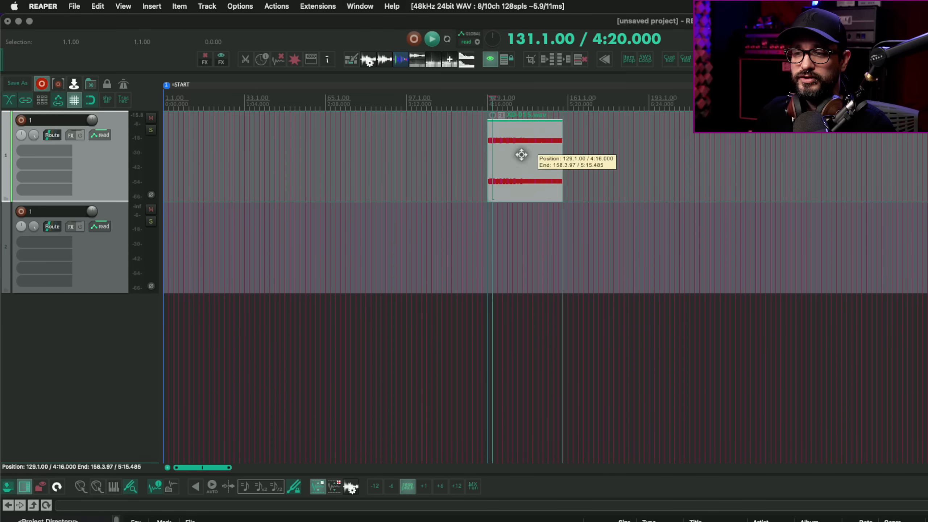
Set the XD-015.wav take's pitch shift/time stretch mode to élastique 3.3.3 Pro and close its properties.
click(516, 138)
double_click(517, 150)
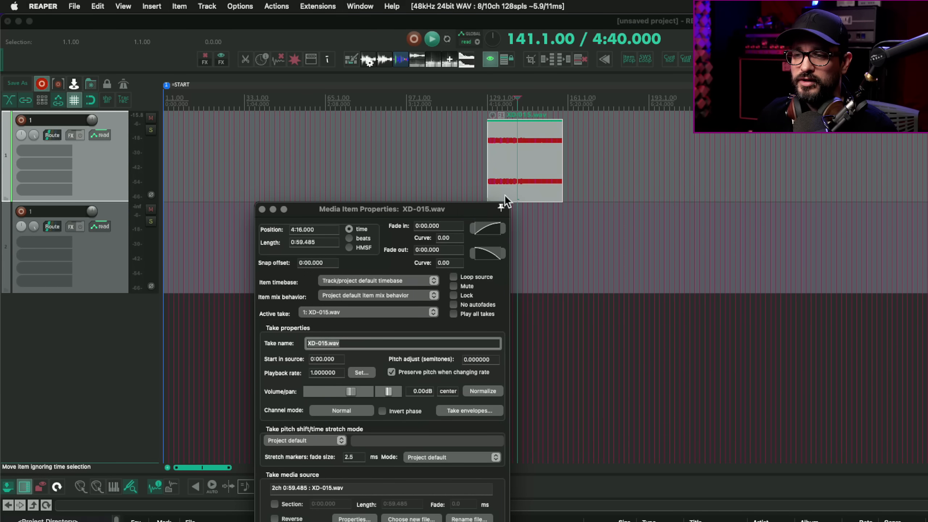
drag(446, 210, 431, 87)
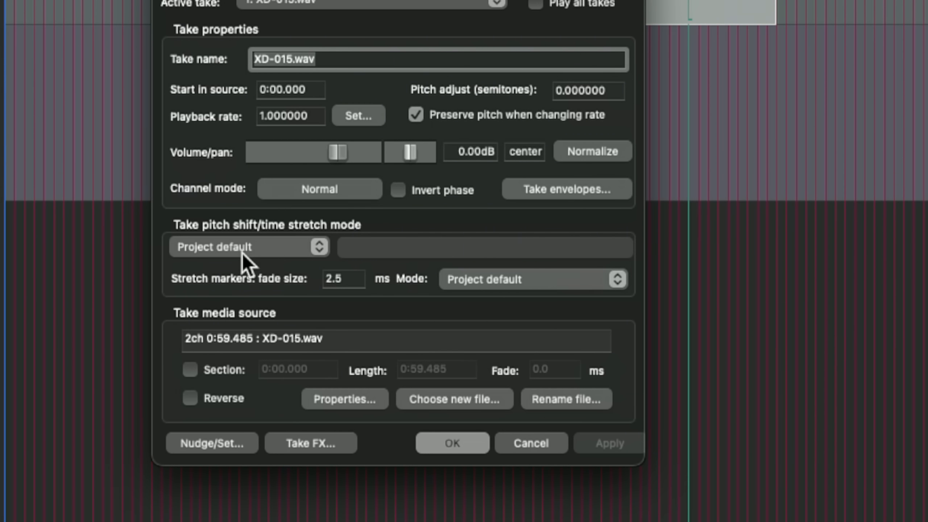
click(210, 253)
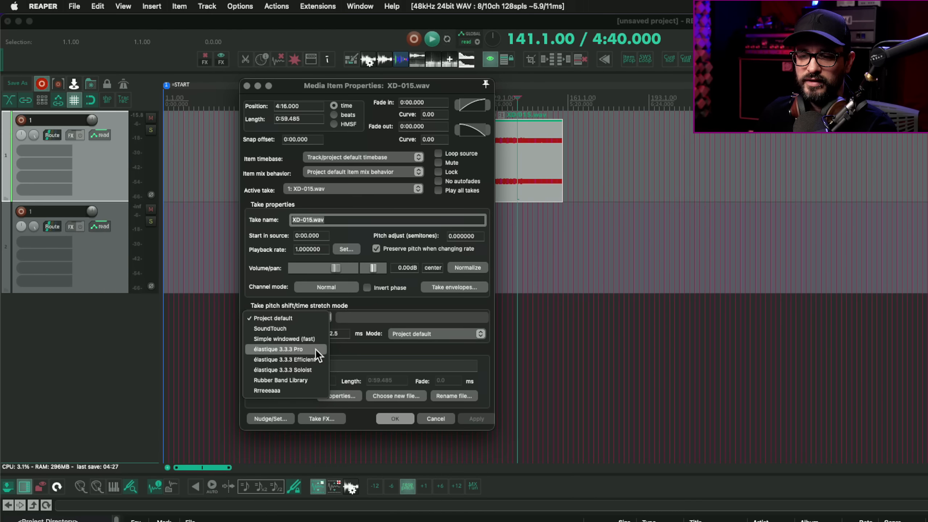
click(303, 319)
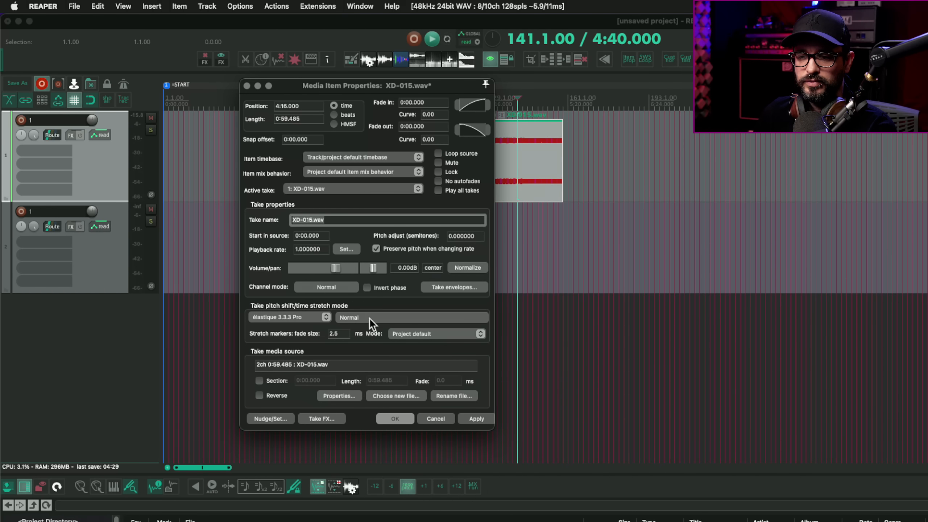
click(475, 419)
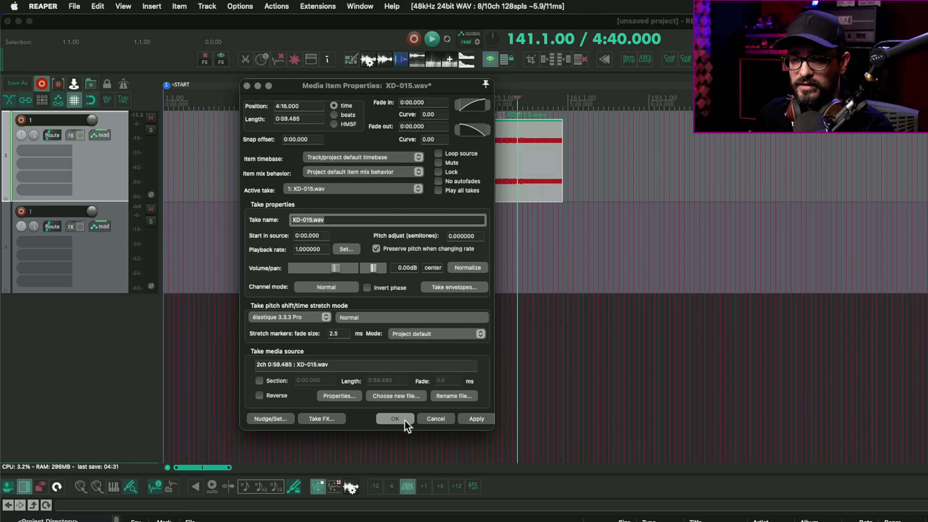
click(402, 418)
Normalize the XD-015.wav item and audition it from measure 129.
click(504, 162)
scroll(543, 260, up, 5)
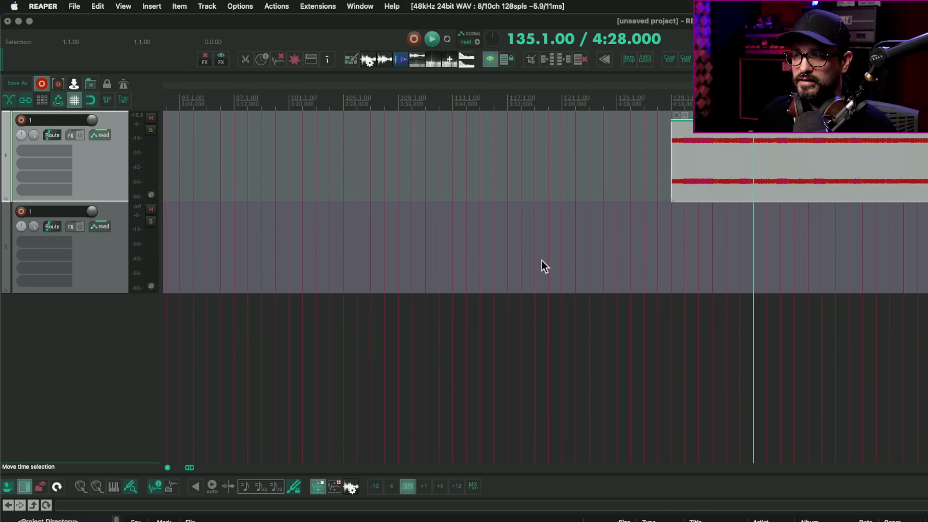
click(347, 171)
key(ctrl+shift+n)
key(space)
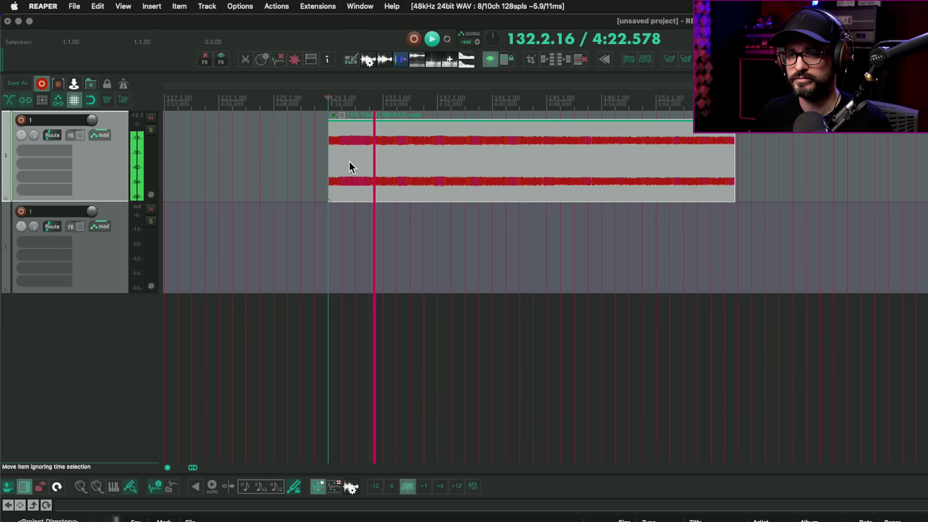
key(space)
click(354, 172)
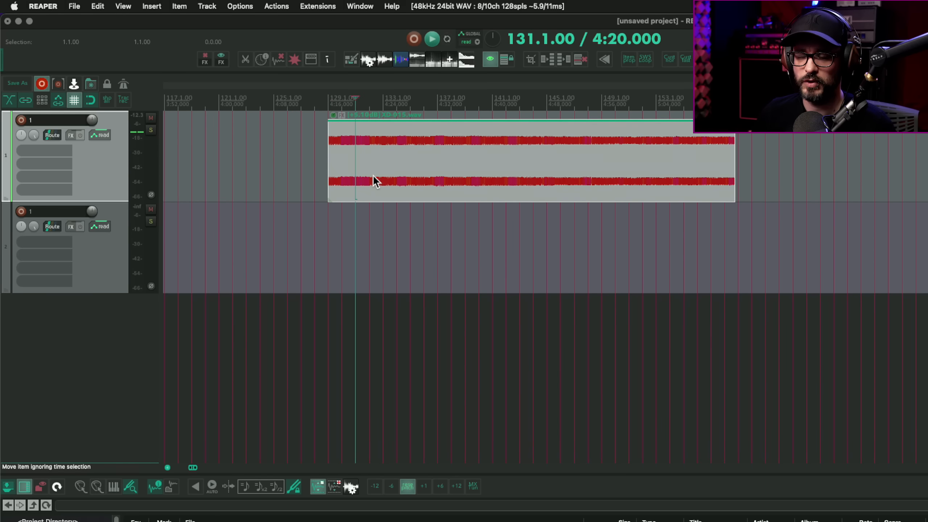
Time-stretch the XD-015.wav item to a length of 12:48 and place it at the project start.
scroll(373, 175, down, 3)
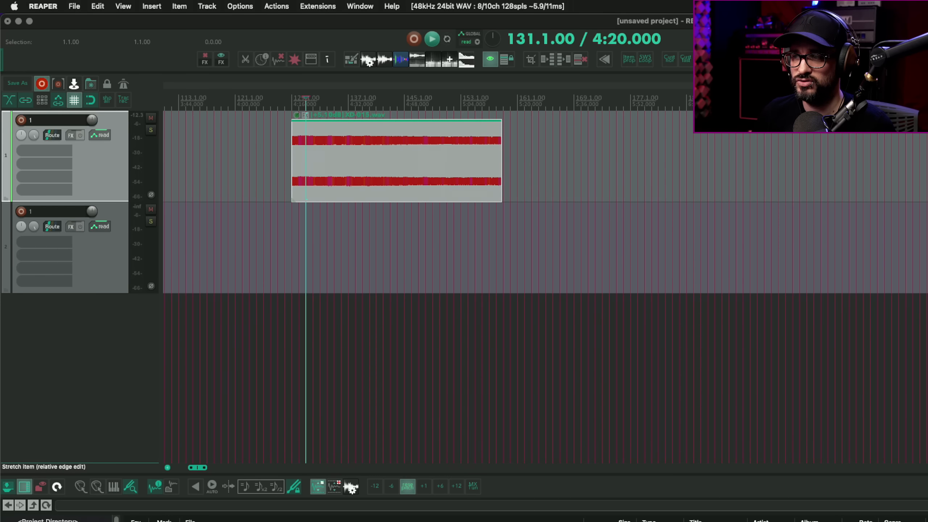
drag(499, 160, 925, 160)
scroll(729, 191, down, 8)
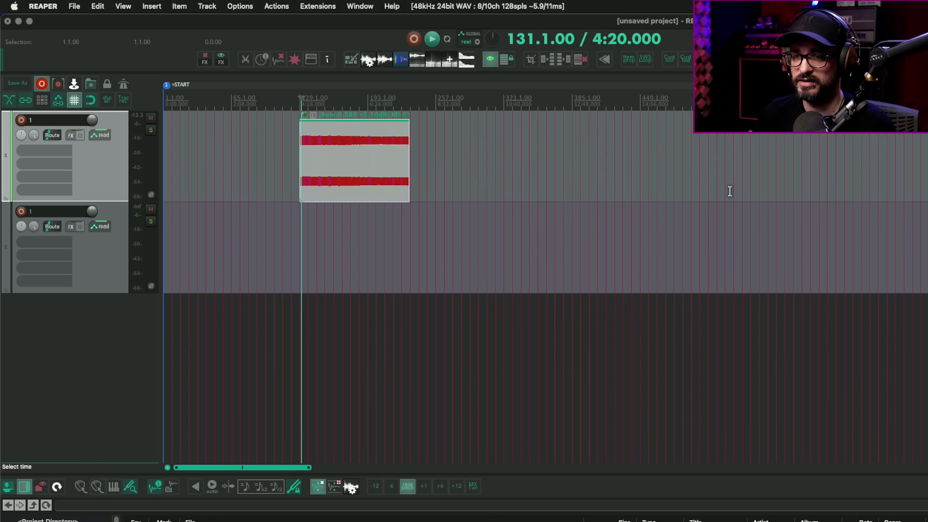
drag(228, 145, 339, 151)
click(232, 172)
Audition the stretched XD-015.wav item from measure 57.
scroll(257, 174, up, 4)
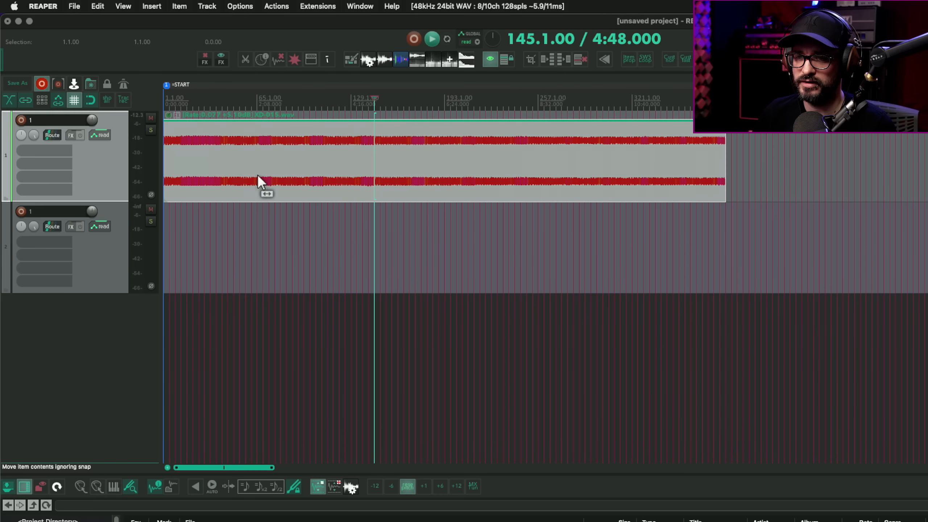
click(251, 171)
key(space)
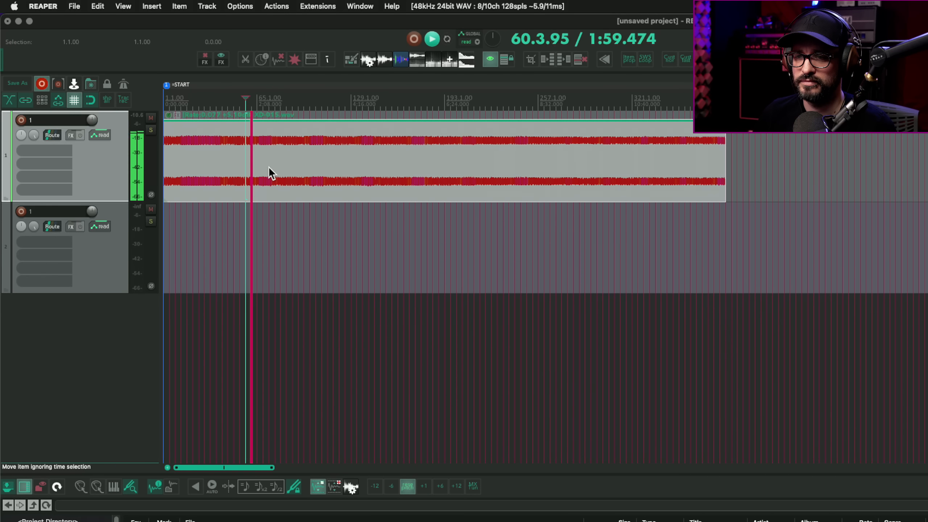
key(space)
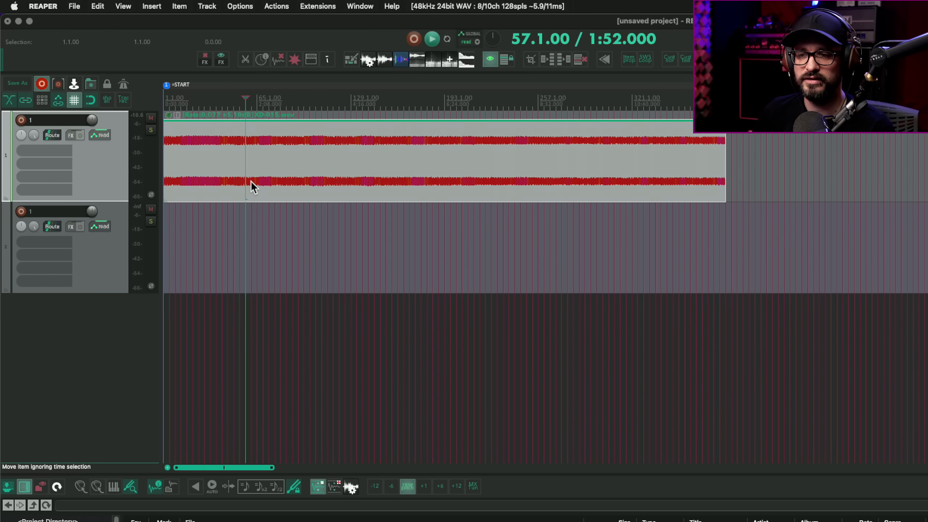
Turn off pitch preservation when changing rate for the XD-015.wav take and uncover the item behind its properties.
double_click(248, 180)
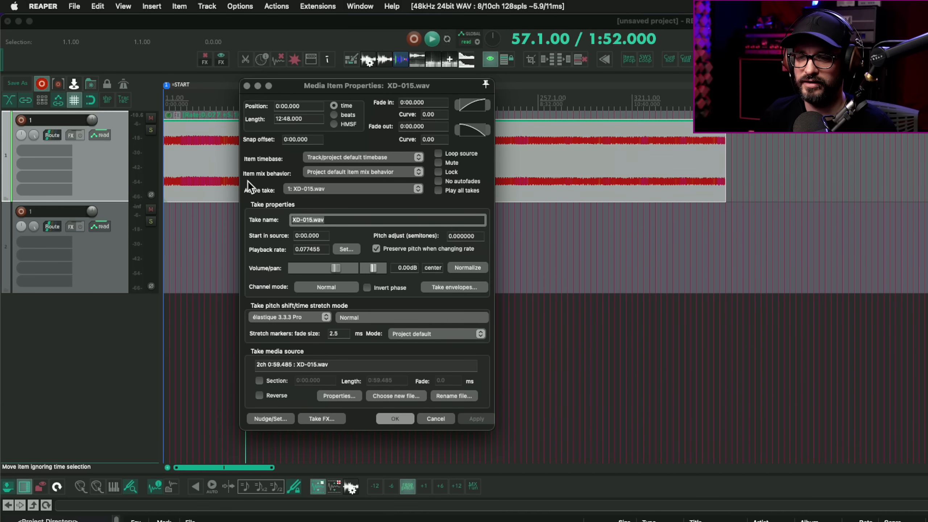
click(376, 249)
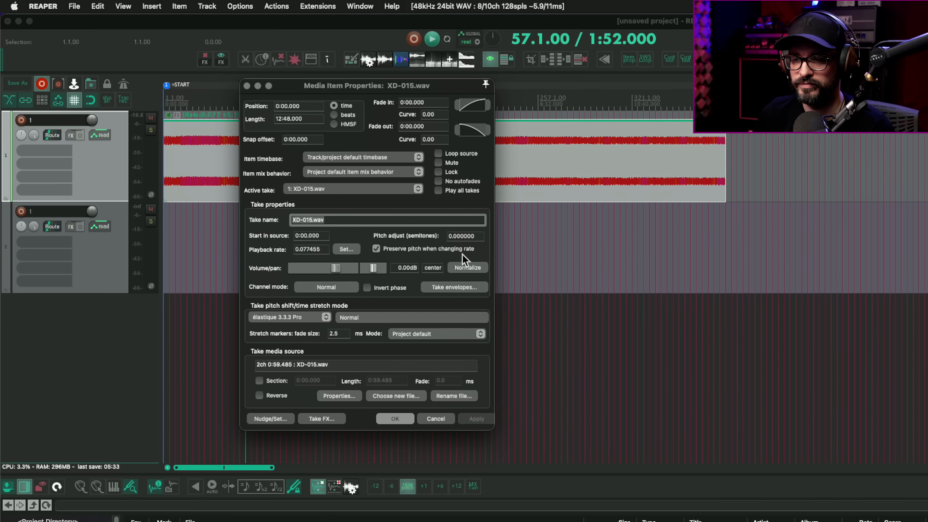
click(414, 249)
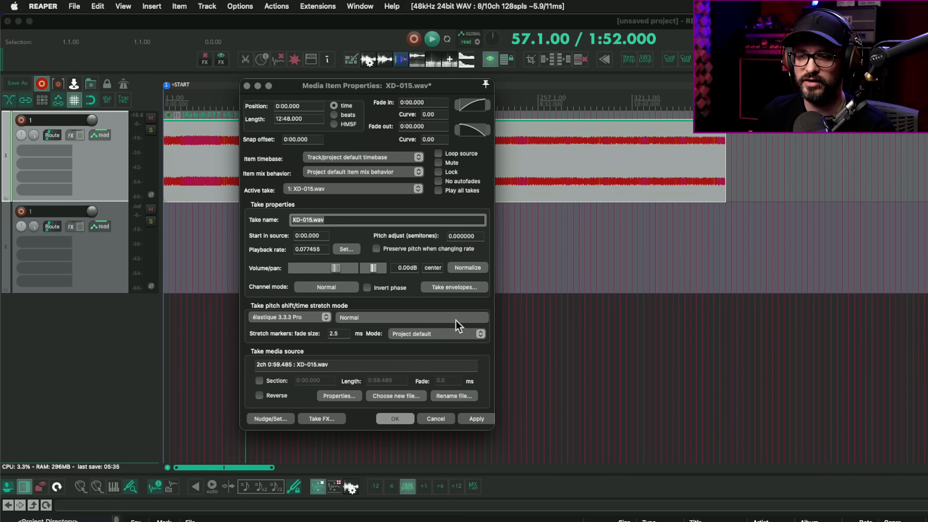
click(476, 419)
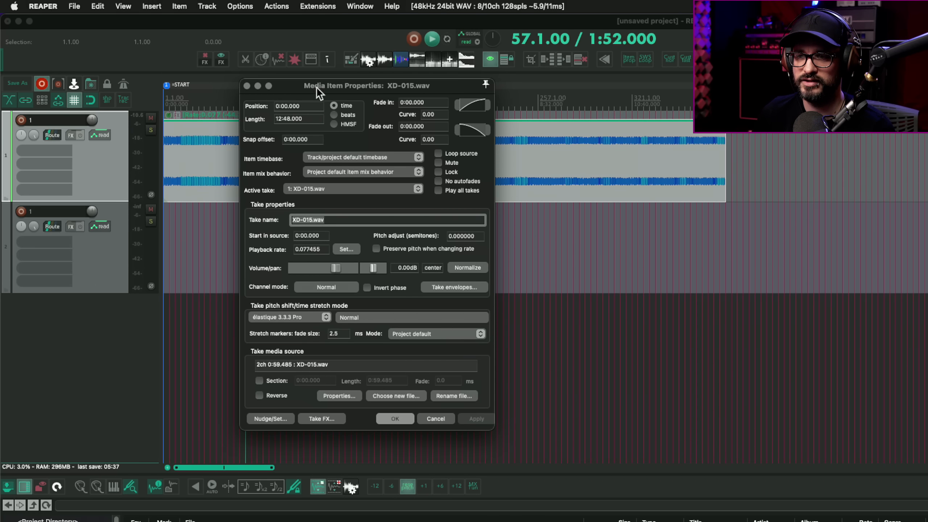
drag(316, 87, 301, 278)
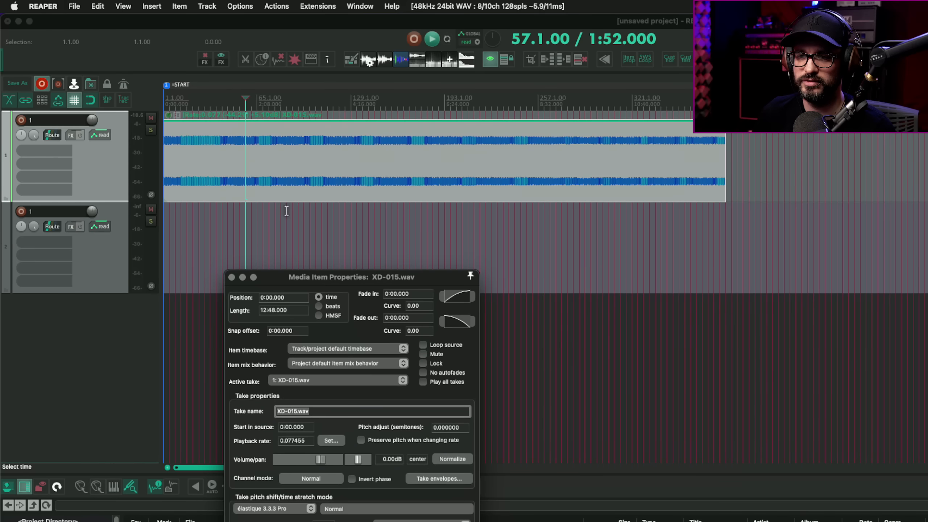
Audition the item without pitch preservation from measure 41.
click(220, 157)
key(space)
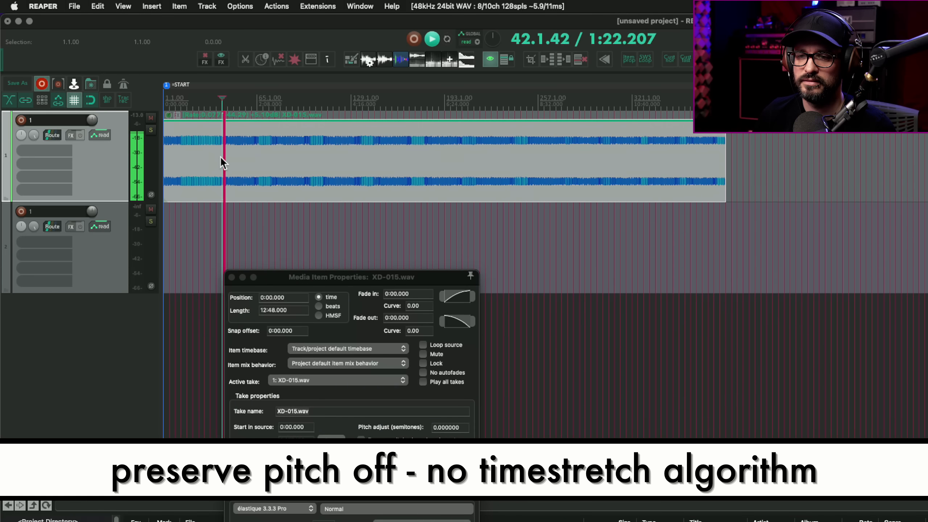
key(space)
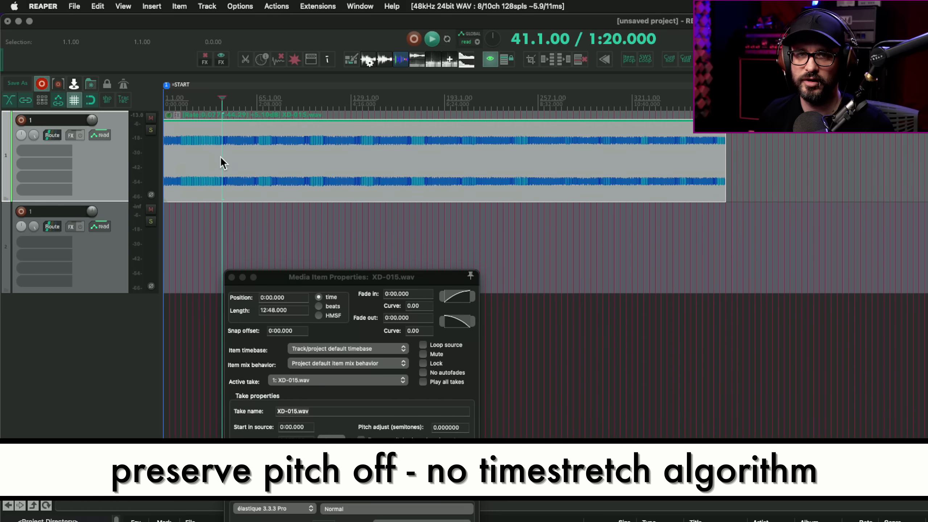
Re-enable pitch preservation when changing rate for the XD-015.wav take and apply the Rrreeeaaa pitch shift mode.
drag(331, 277, 407, 99)
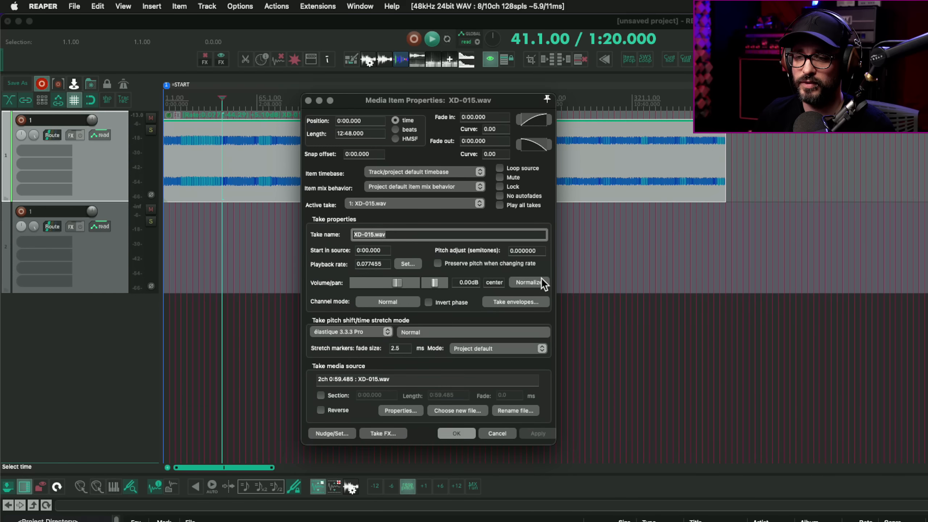
click(482, 262)
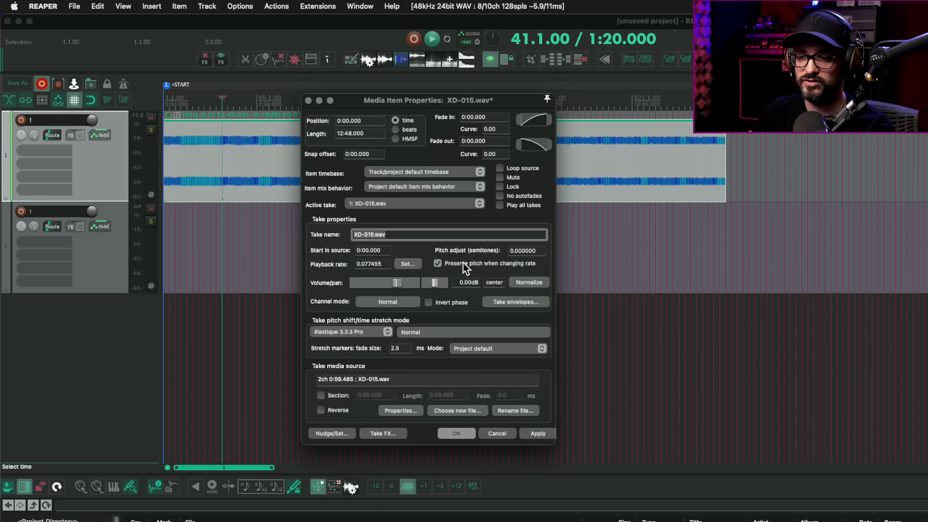
click(349, 332)
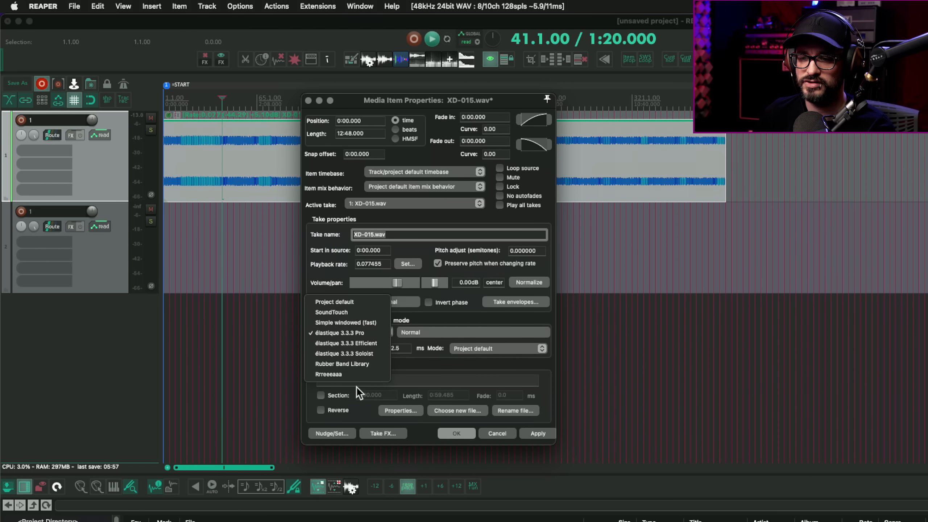
click(349, 375)
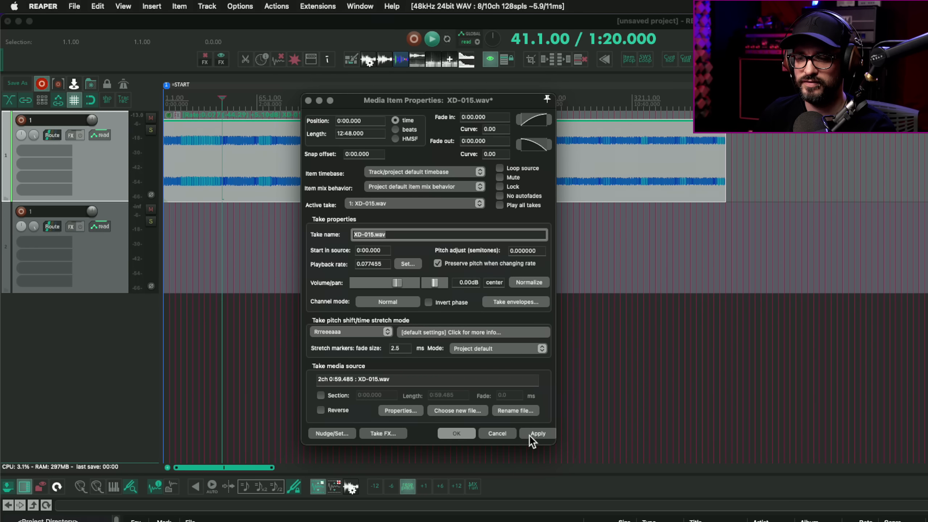
click(539, 435)
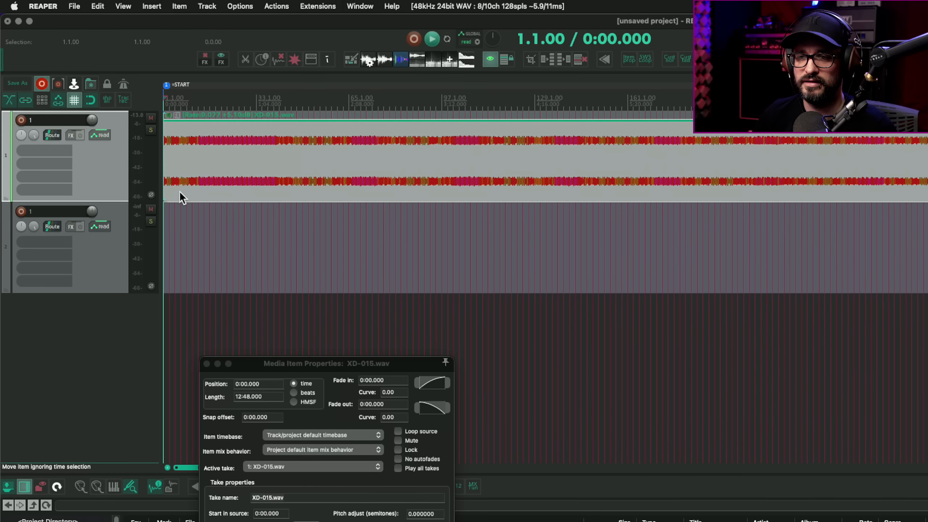
Audition the item in Rrreeeaaa mode from the project start.
key(space)
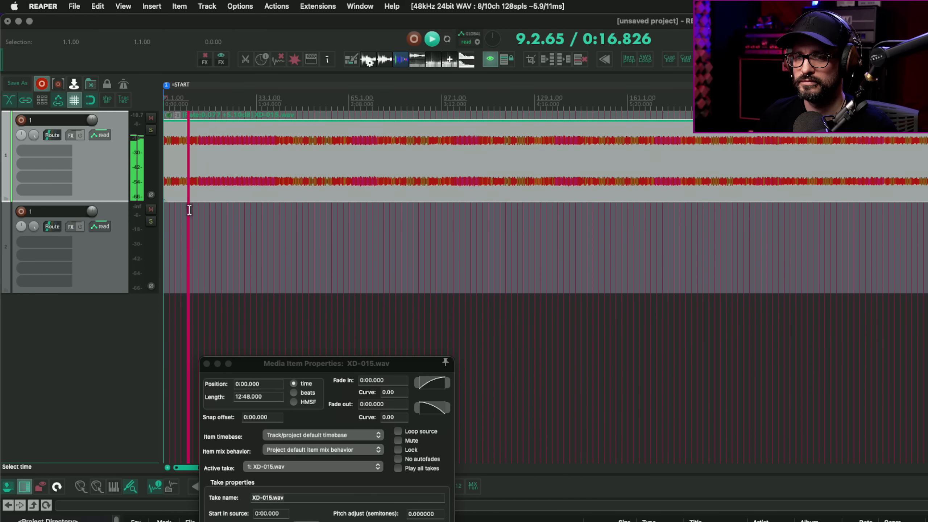
key(space)
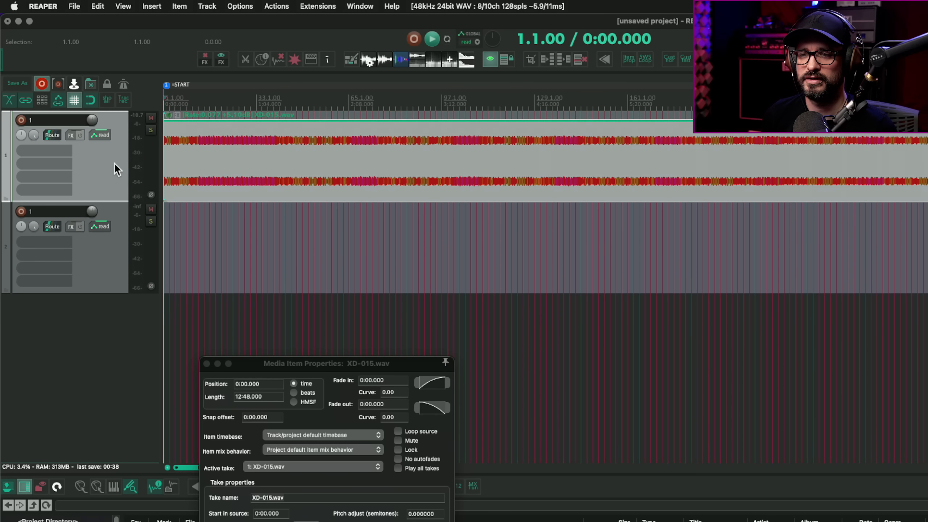
Examine the Rrreeeaaa mode's FFT, analysis offset, analysis window and synthesis options, keep the defaults, and close the item properties.
drag(309, 363, 299, 46)
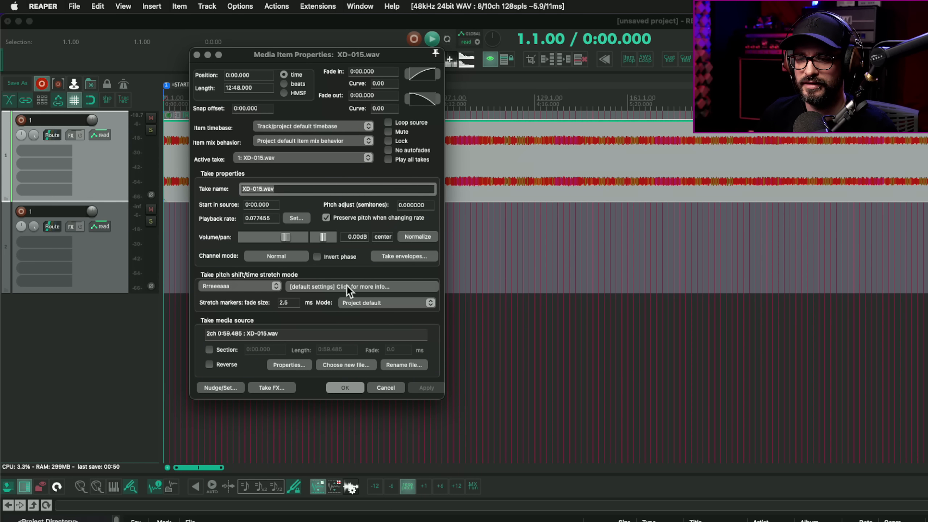
click(318, 288)
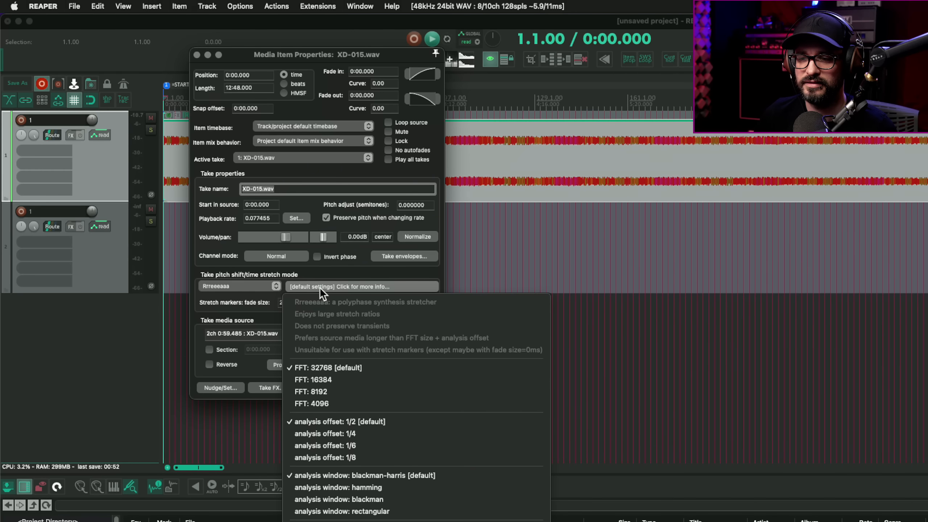
click(345, 101)
drag(322, 54, 172, 21)
click(236, 253)
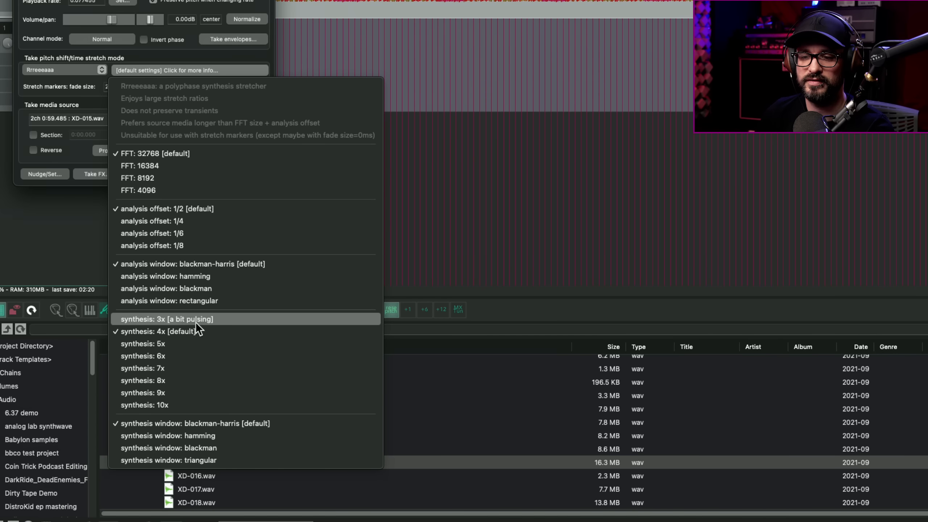
click(219, 369)
click(180, 174)
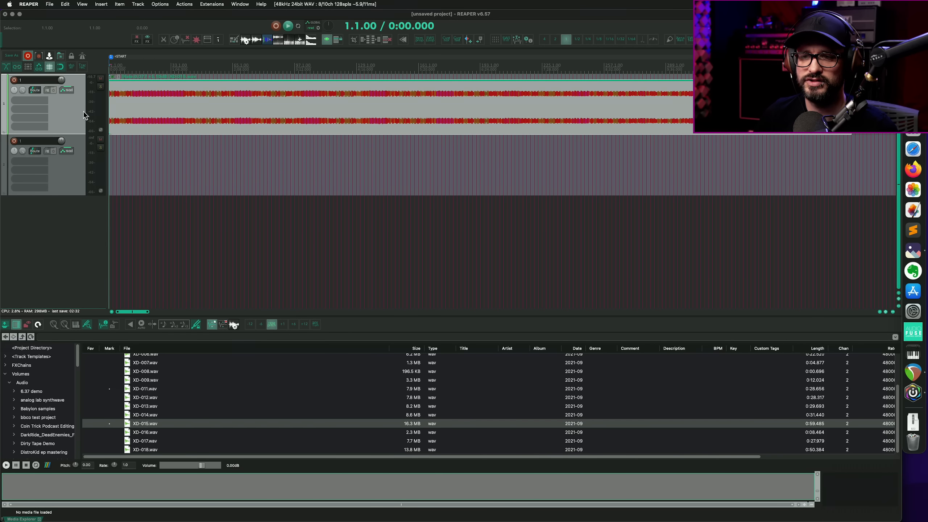
Start playback from the project start and set the take's Rrreeeaaa FFT size to 4096.
key(space)
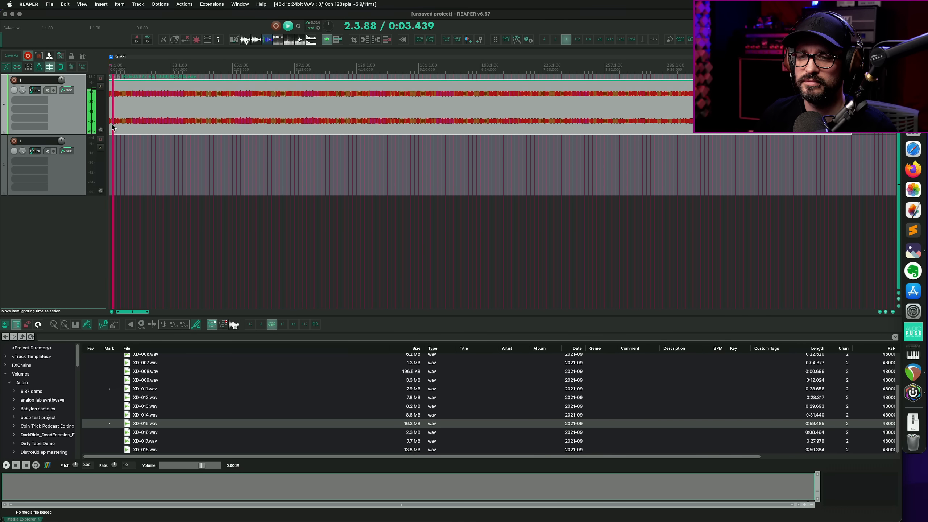
double_click(113, 129)
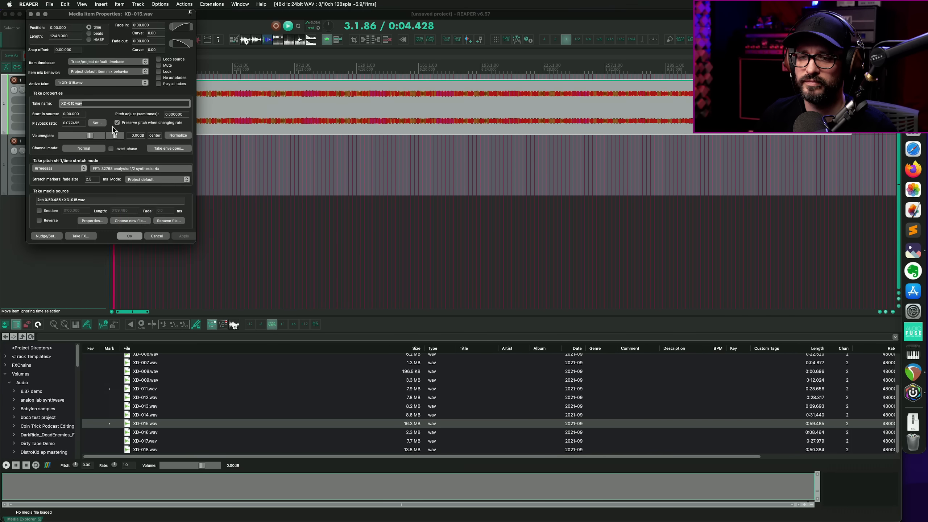
click(145, 168)
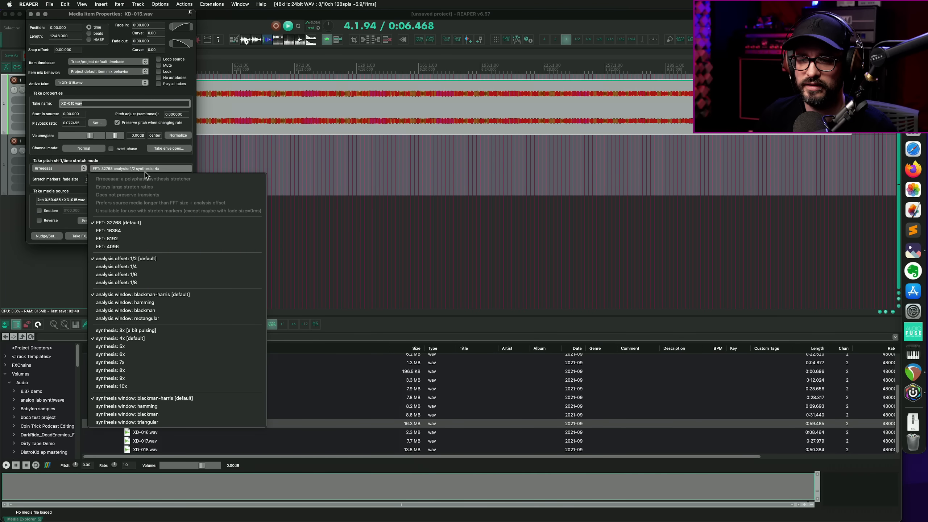
click(130, 247)
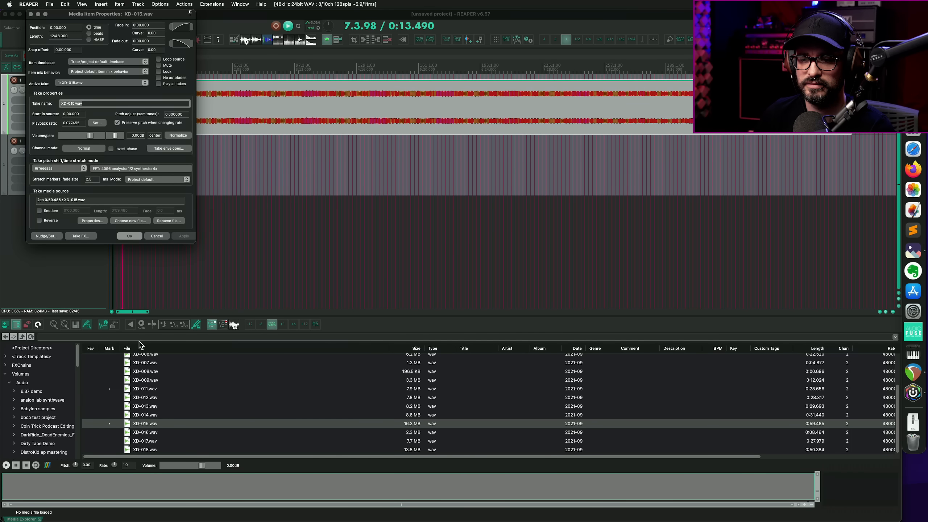
During playback, set the take's Rrreeeaaa analysis offset to 1/8 and its analysis window to rectangular.
click(141, 168)
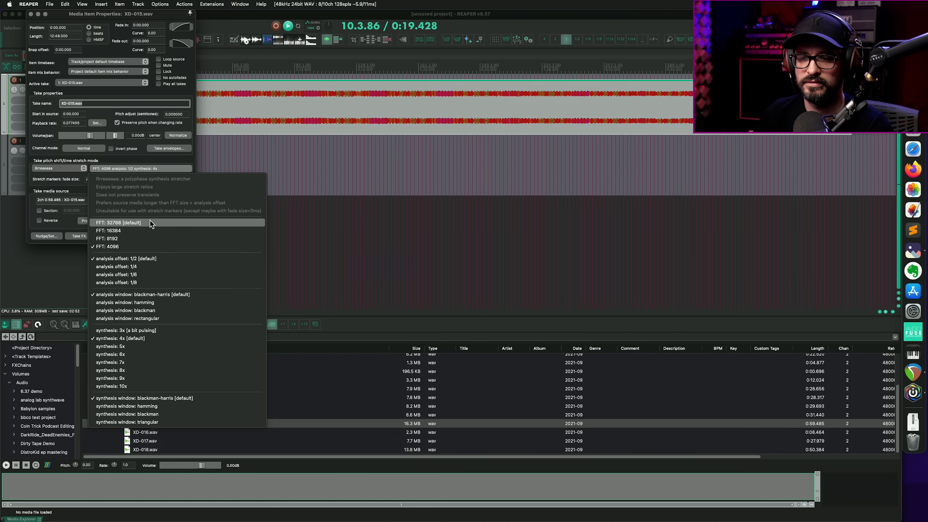
click(163, 283)
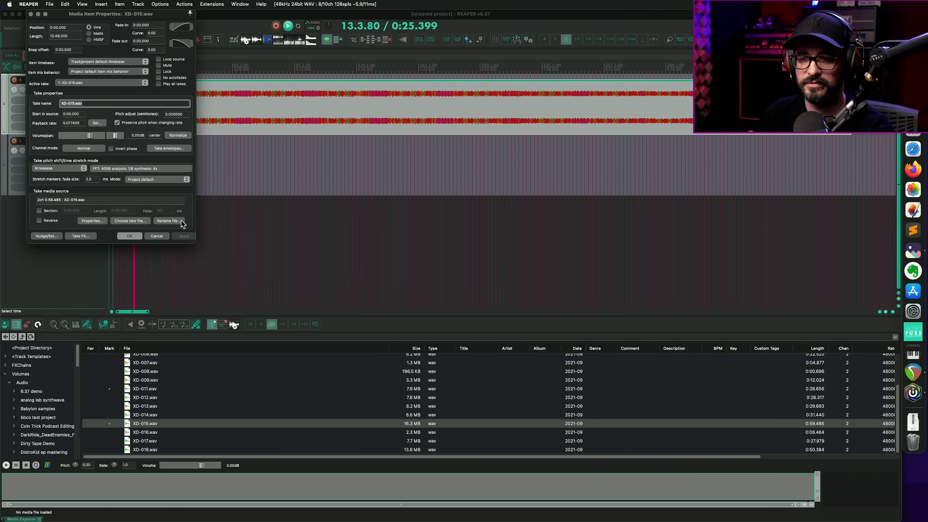
click(146, 169)
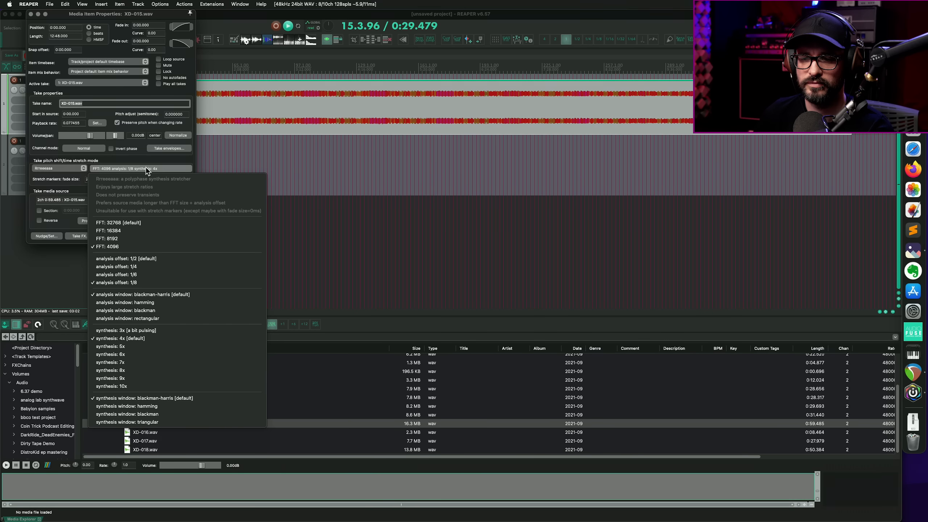
click(172, 318)
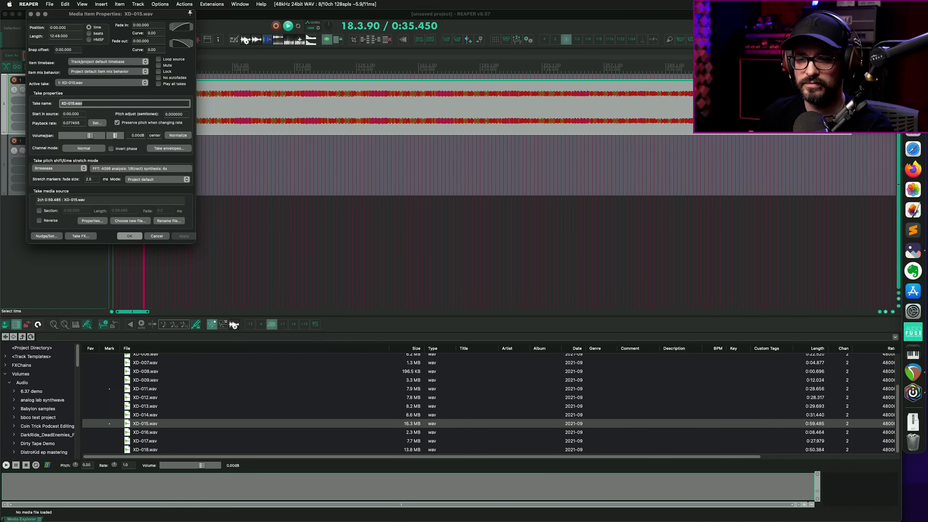
Set the take's Rrreeeaaa synthesis to 10x and its synthesis window to triangular while listening.
click(147, 169)
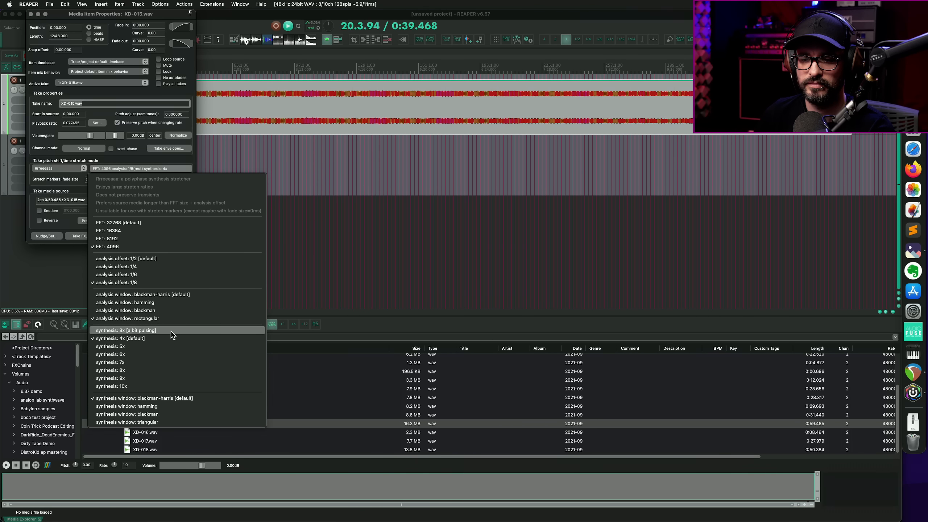
click(144, 386)
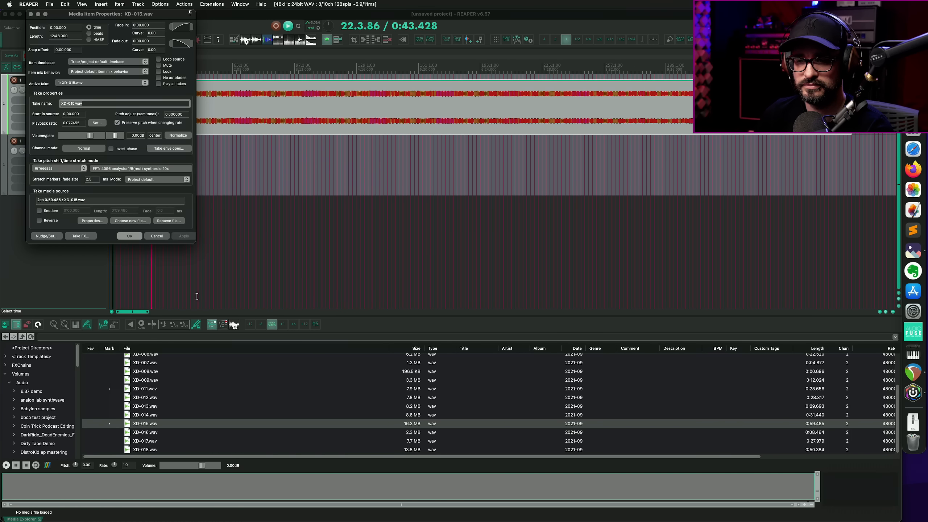
click(172, 170)
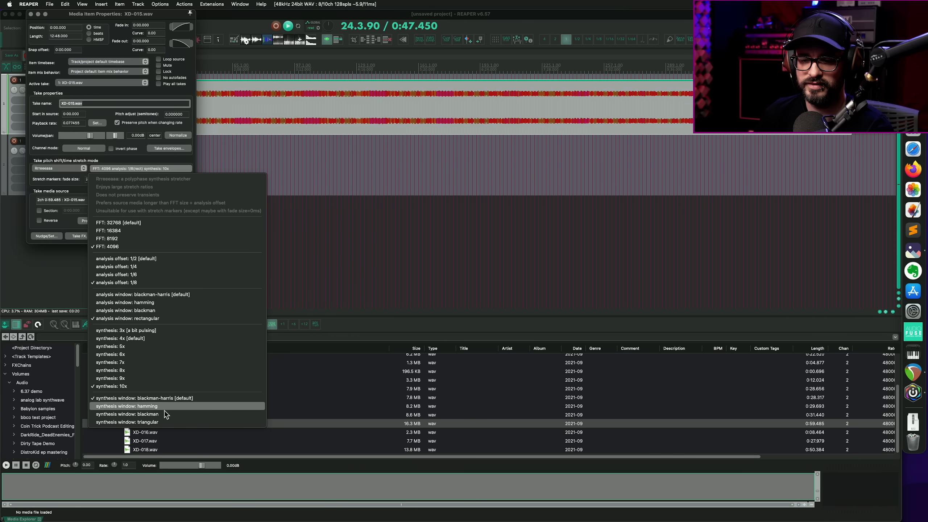
click(168, 422)
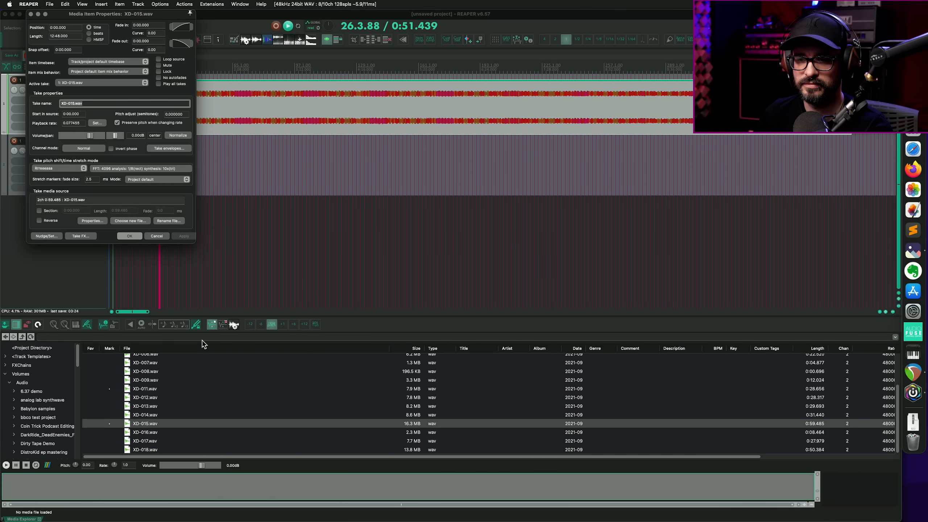
Return the take's Rrreeeaaa FFT size to 32768 and its analysis offset to 1/2, applying the changes.
click(171, 168)
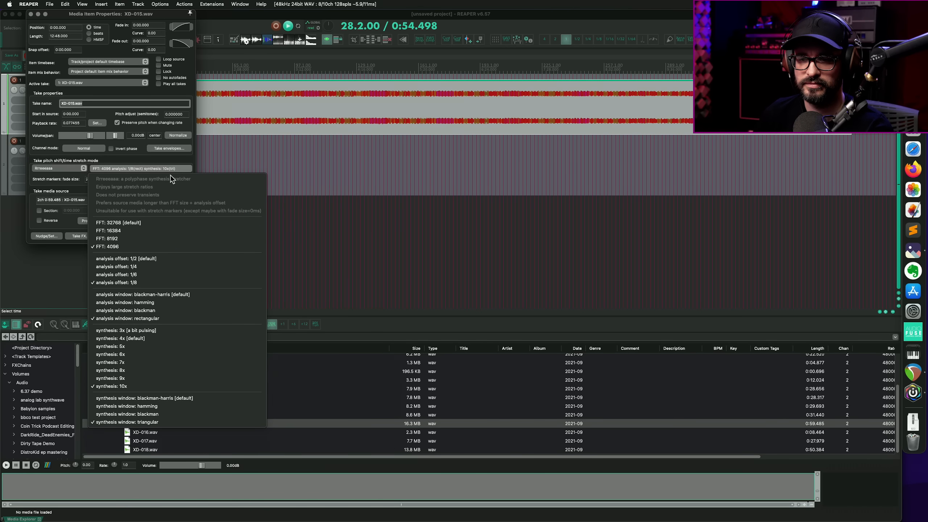
click(150, 222)
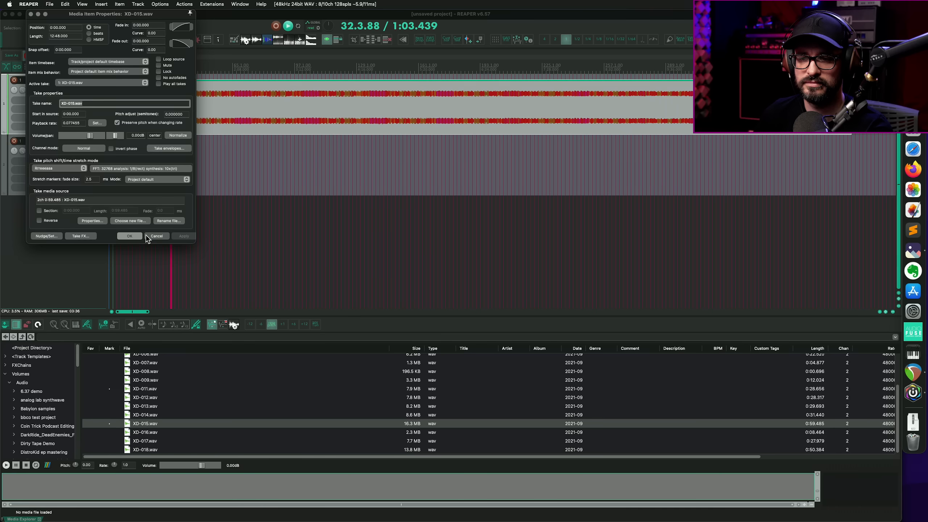
click(168, 168)
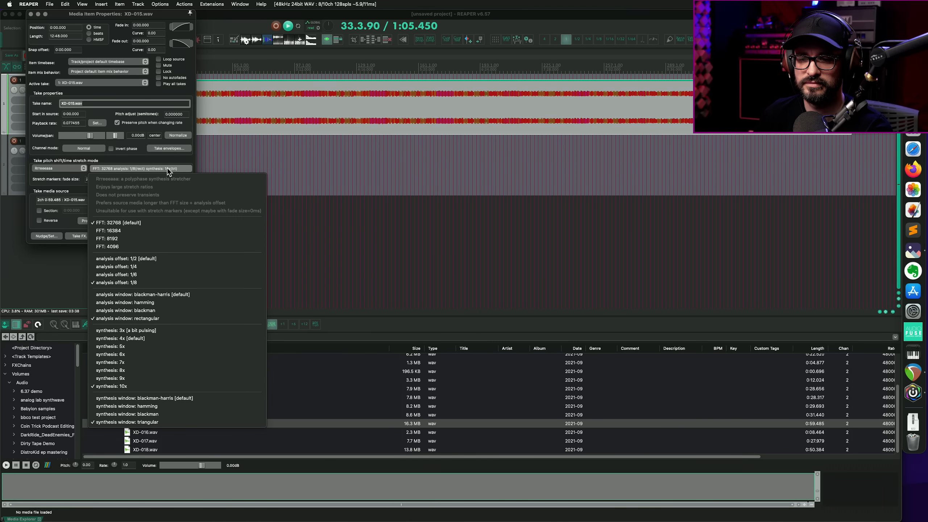
click(176, 259)
click(183, 237)
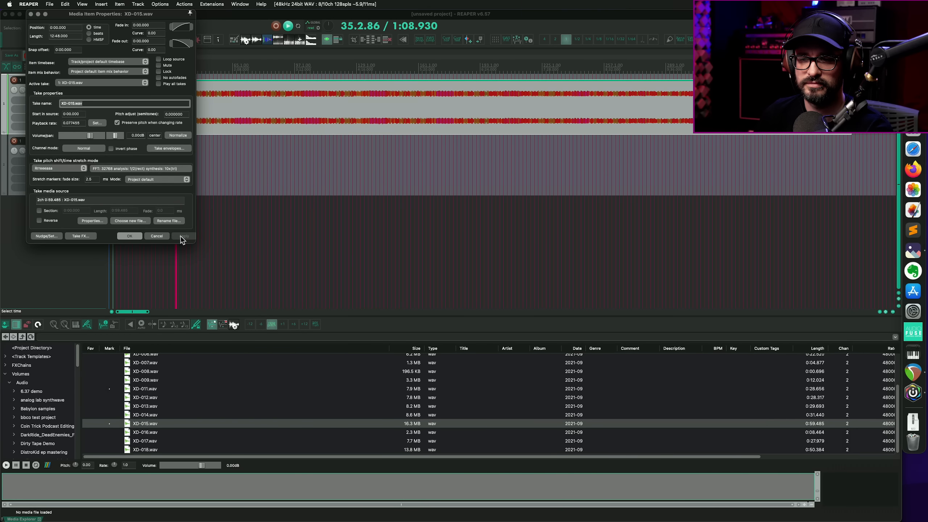
Apply 3x synthesis and a hamming synthesis window to the take's Rrreeeaaa mode.
click(162, 169)
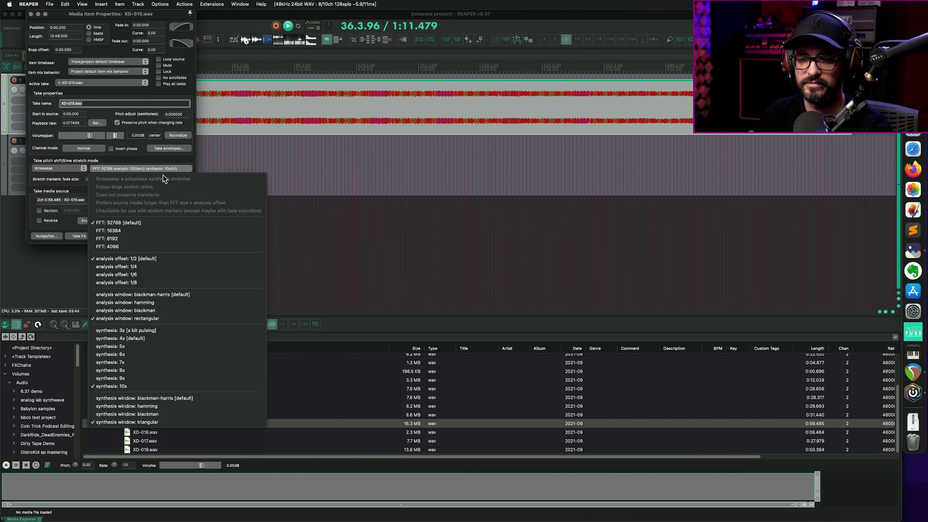
click(177, 330)
click(184, 236)
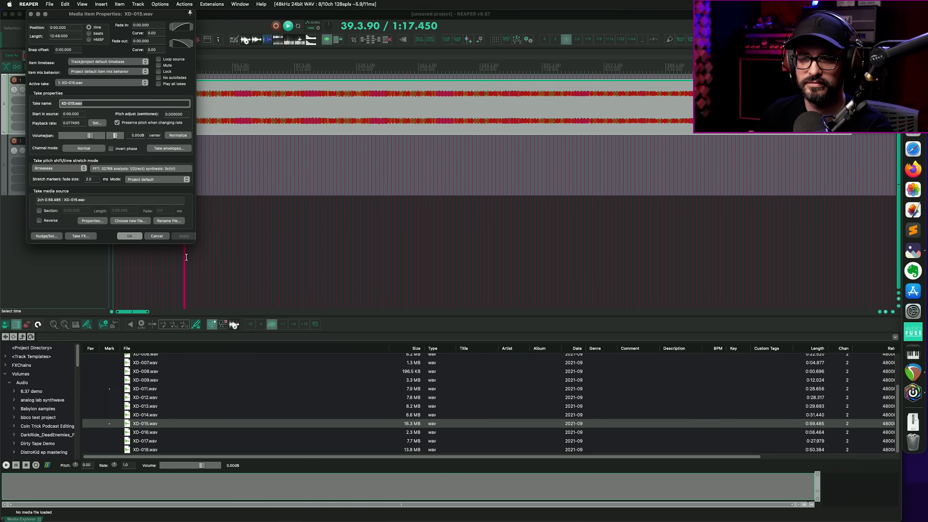
click(178, 170)
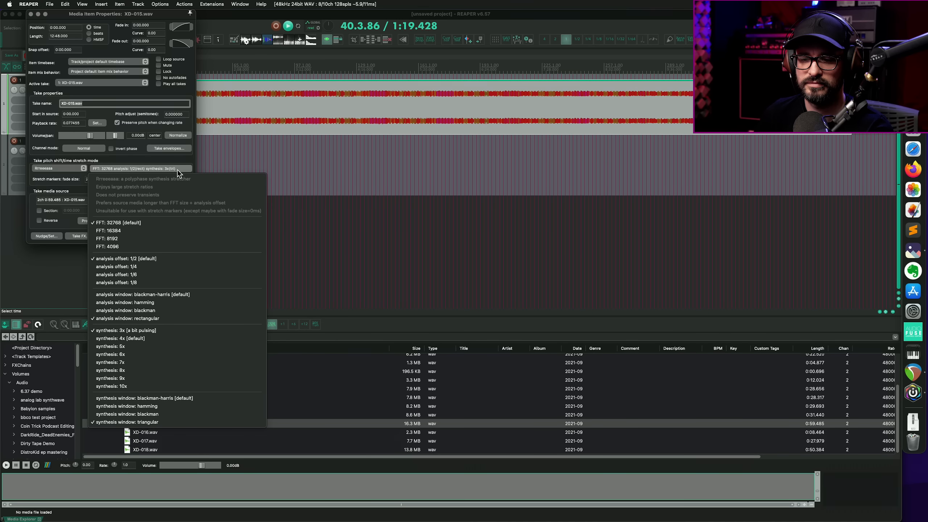
click(182, 405)
click(184, 236)
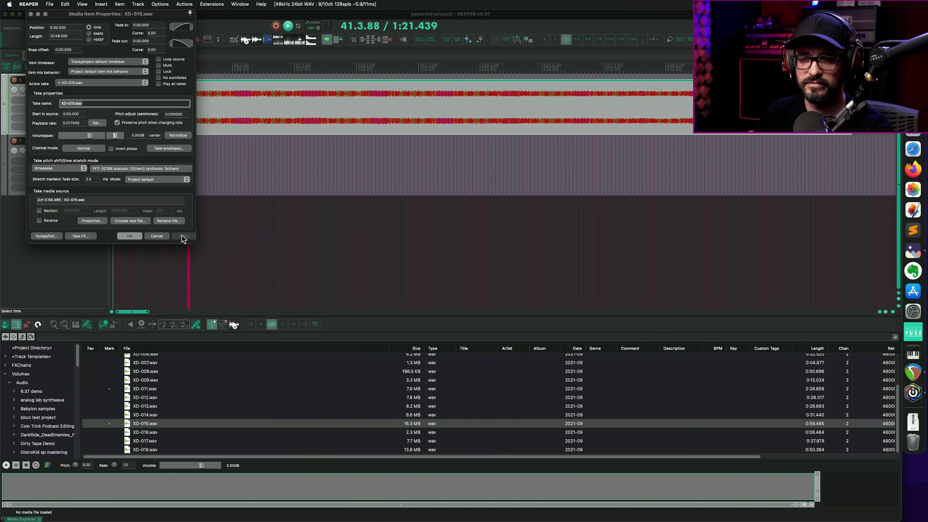
Apply a blackman analysis window to the take, stop playback and close the item properties.
click(171, 168)
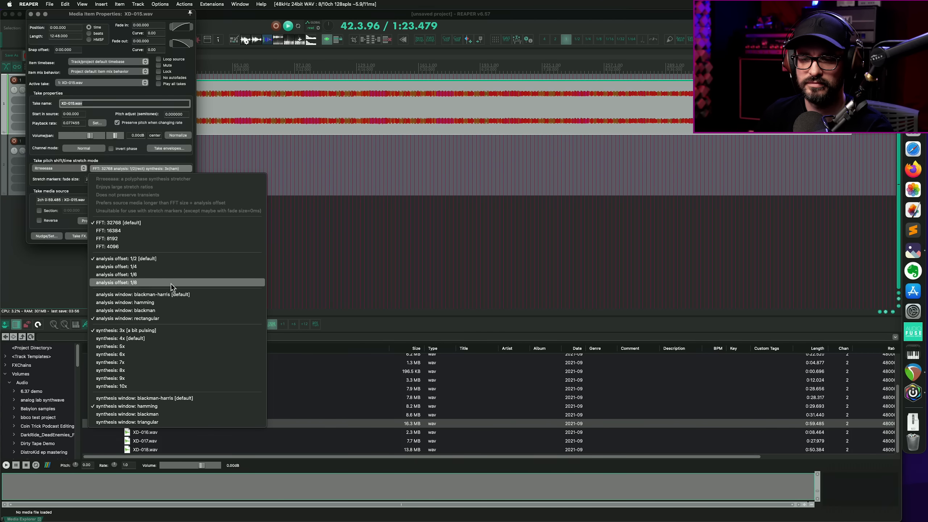
click(173, 309)
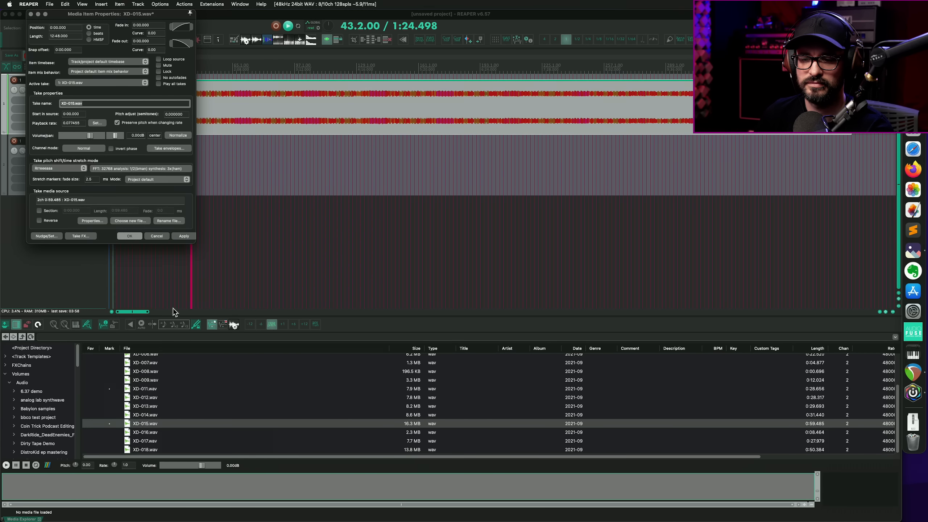
click(184, 236)
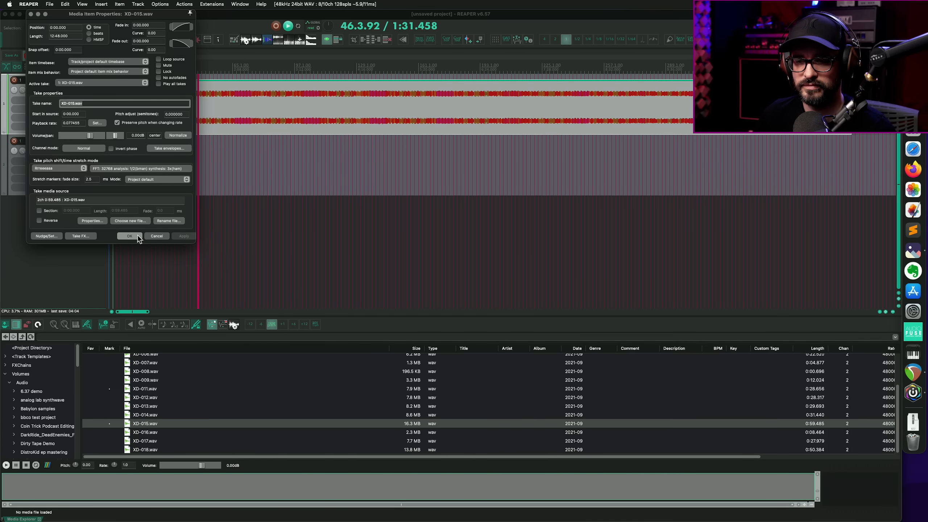
click(72, 256)
key(space)
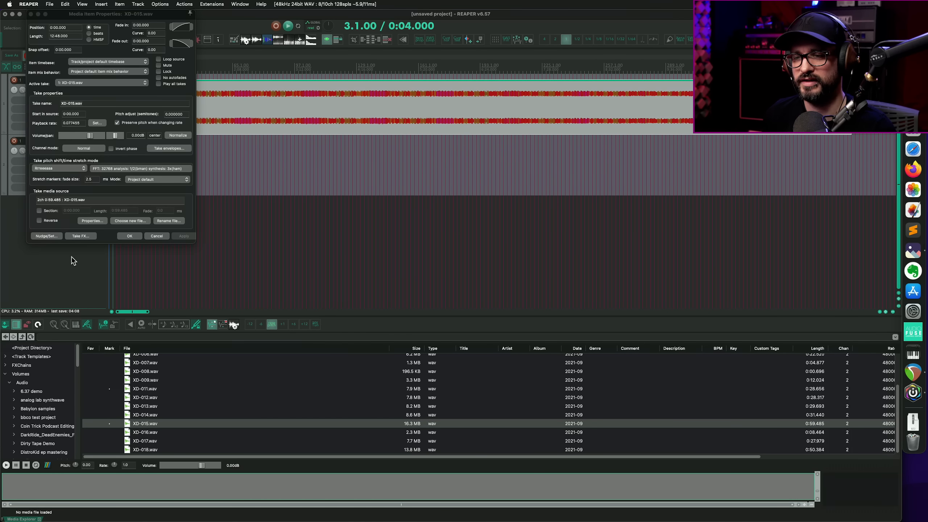
click(130, 236)
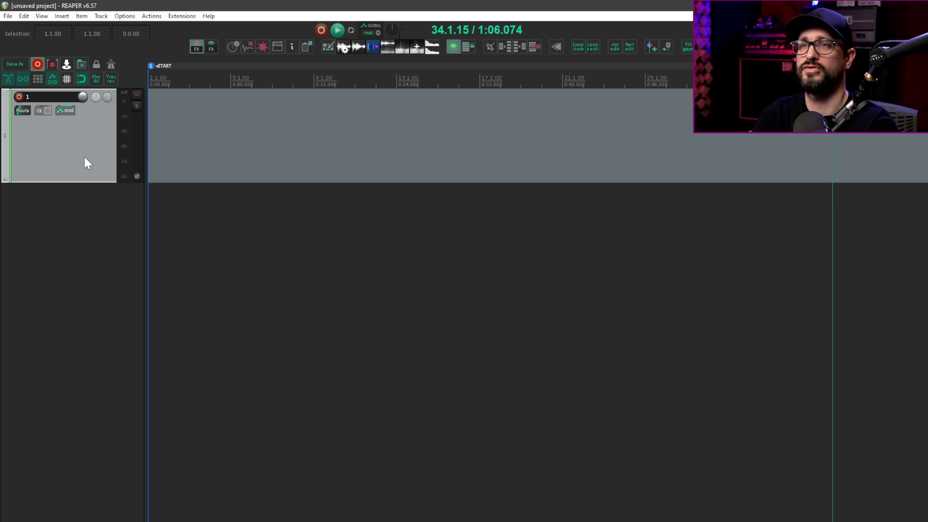
Open the Video/Import/Misc preferences, check the video decoder priority, and show the decoder information.
key(ctrl+p)
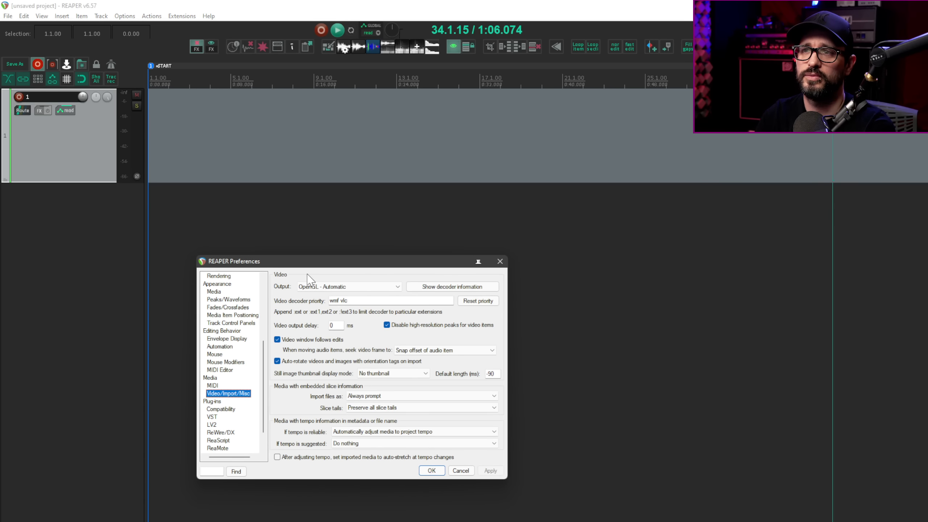
drag(304, 265, 296, 246)
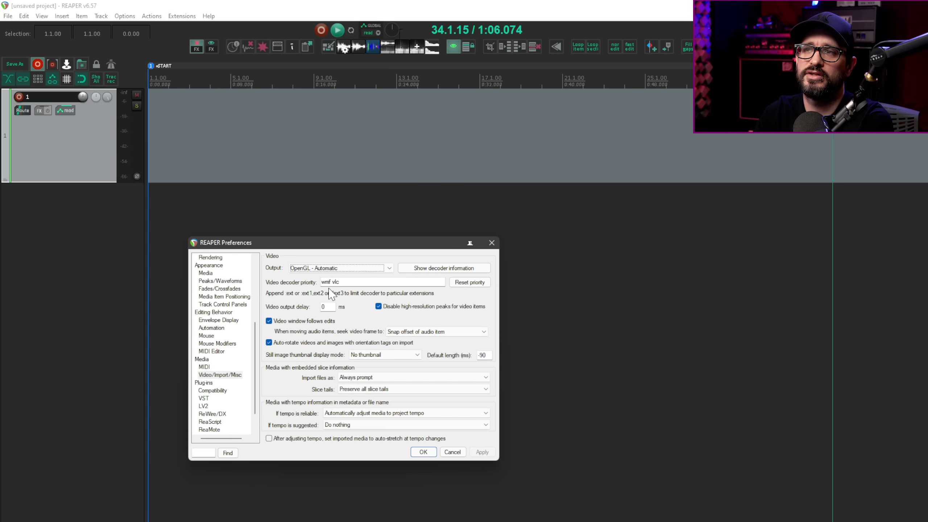
click(374, 282)
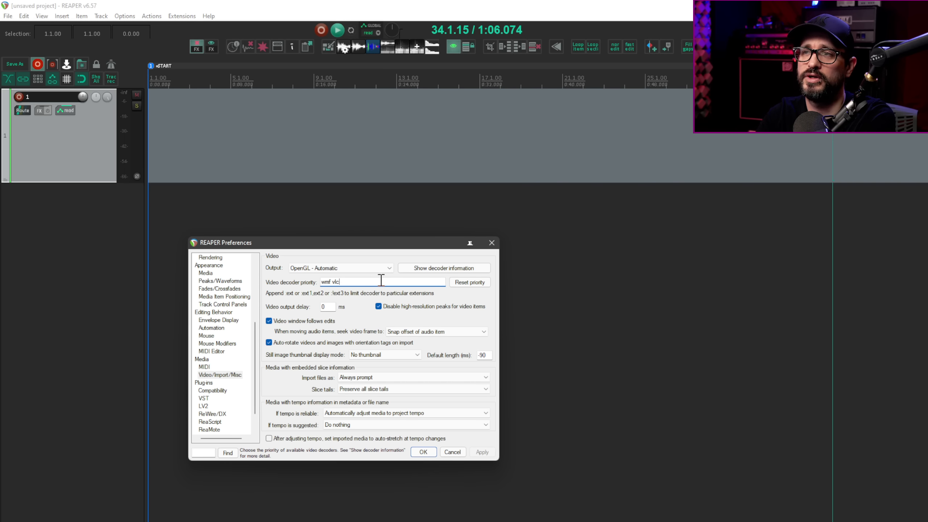
click(431, 275)
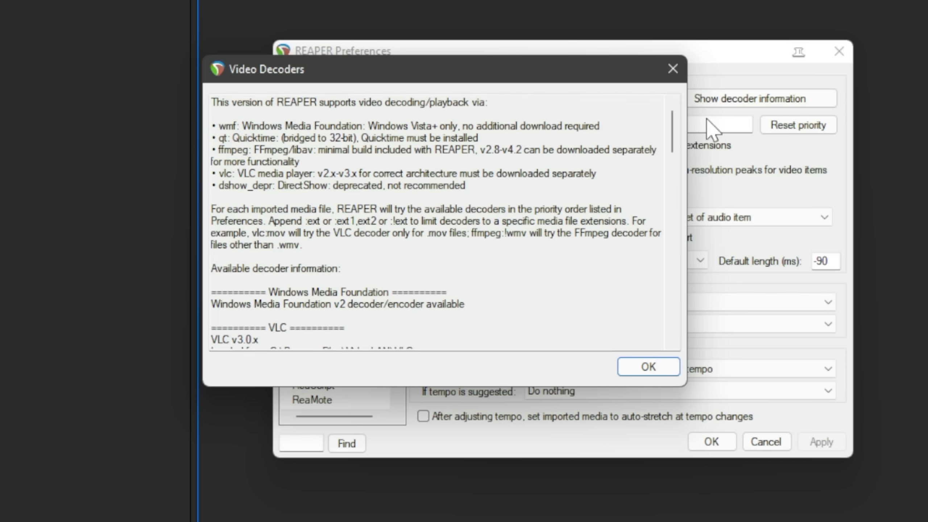
Examine the Windows Media Foundation, VLC and ffmpeg/libav entries in the video decoder information.
scroll(668, 124, down, 3)
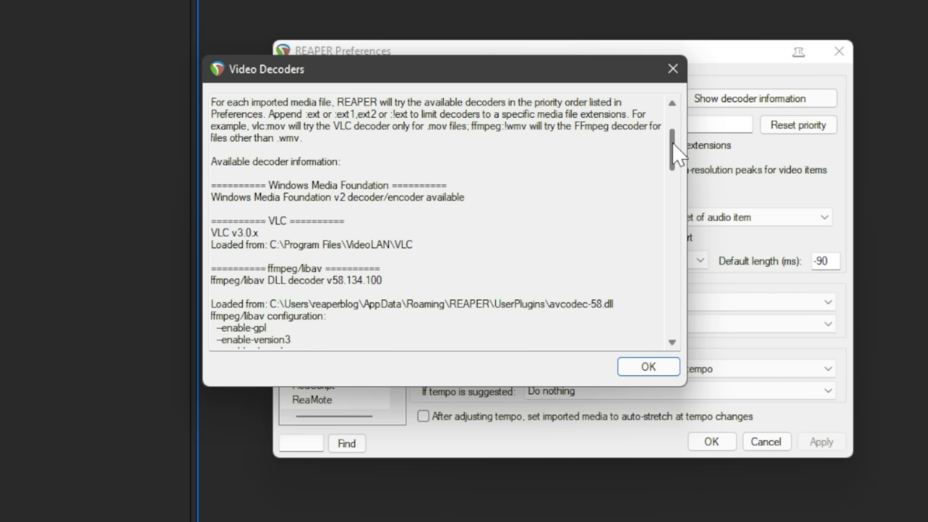
drag(222, 204, 452, 199)
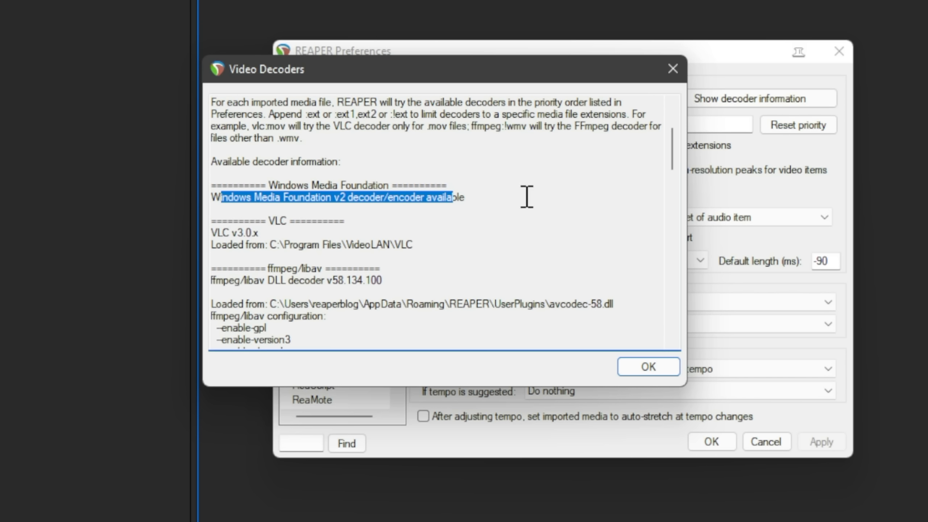
drag(246, 245, 431, 246)
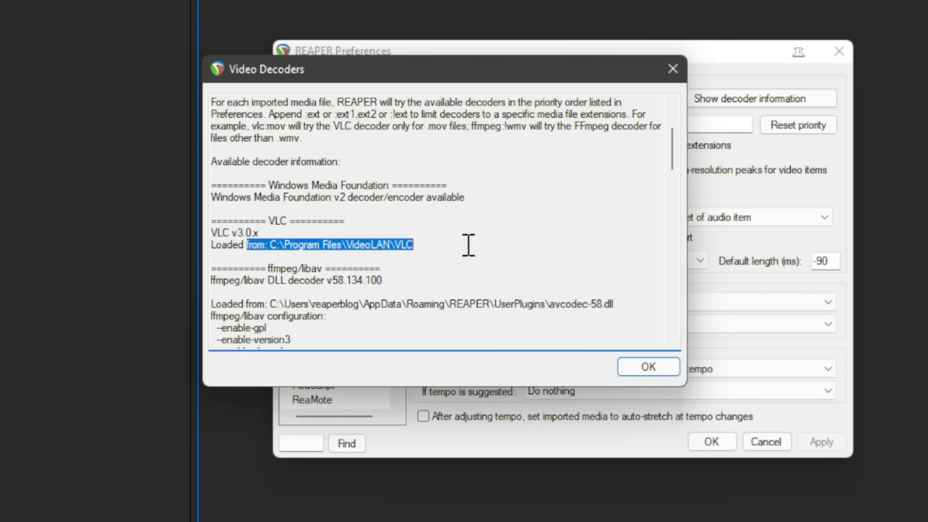
scroll(673, 146, down, 3)
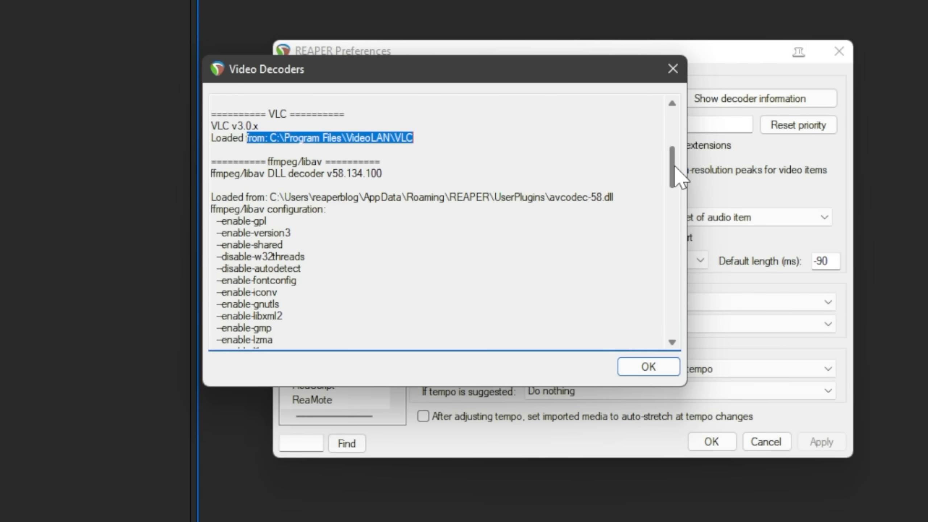
drag(620, 198, 223, 198)
click(378, 197)
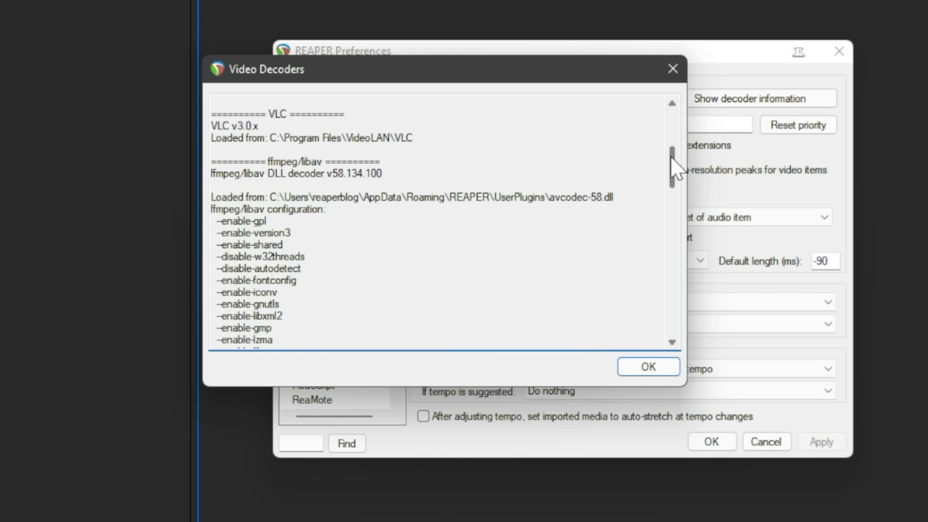
Examine the ffmpeg/libav search paths and the DirectShow entry, and close the decoder information and preferences.
drag(670, 156, 661, 318)
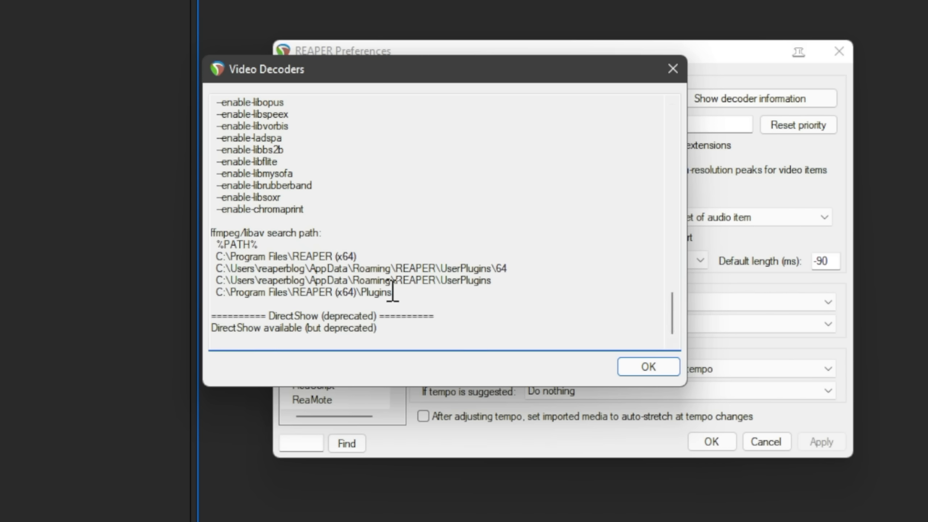
drag(389, 331, 167, 331)
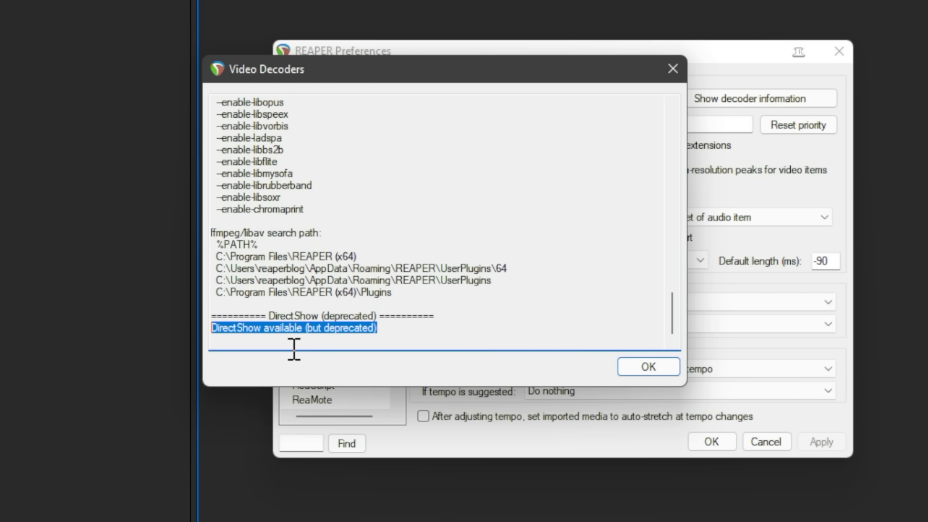
click(369, 336)
drag(313, 328, 414, 327)
click(415, 329)
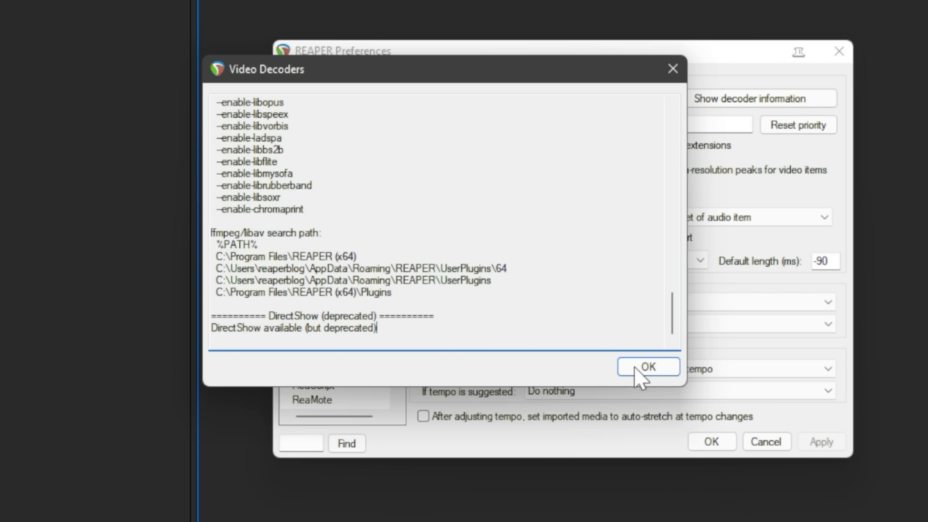
click(647, 369)
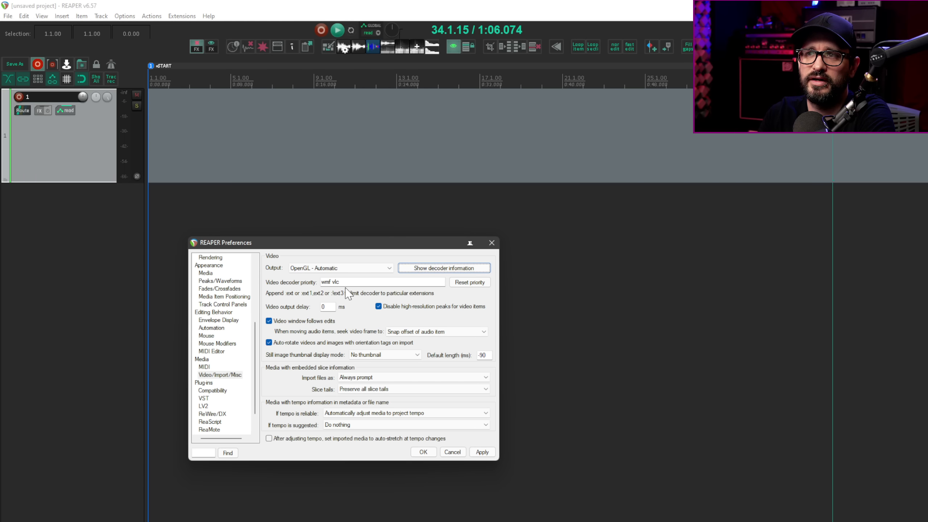
click(423, 452)
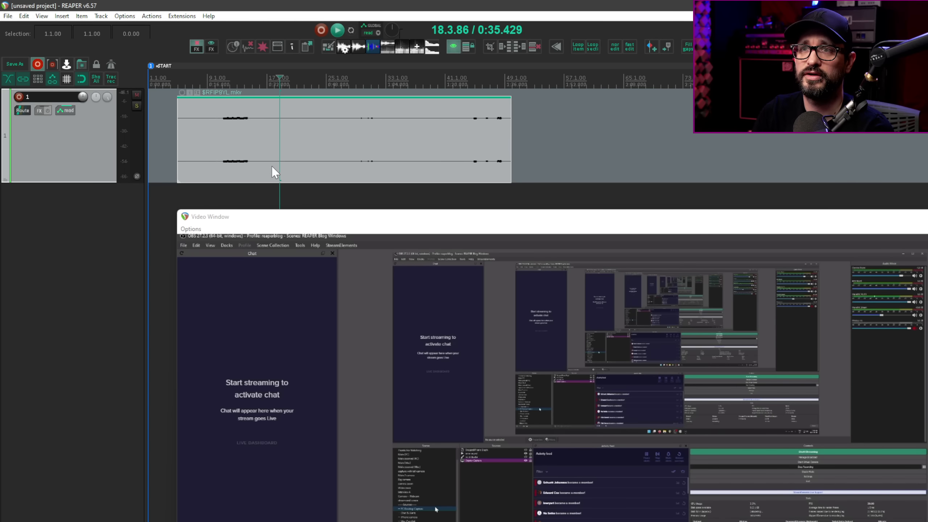
Open the video item's source properties, examine the decoder and the encoded video and audio formats, and close the properties.
click(292, 141)
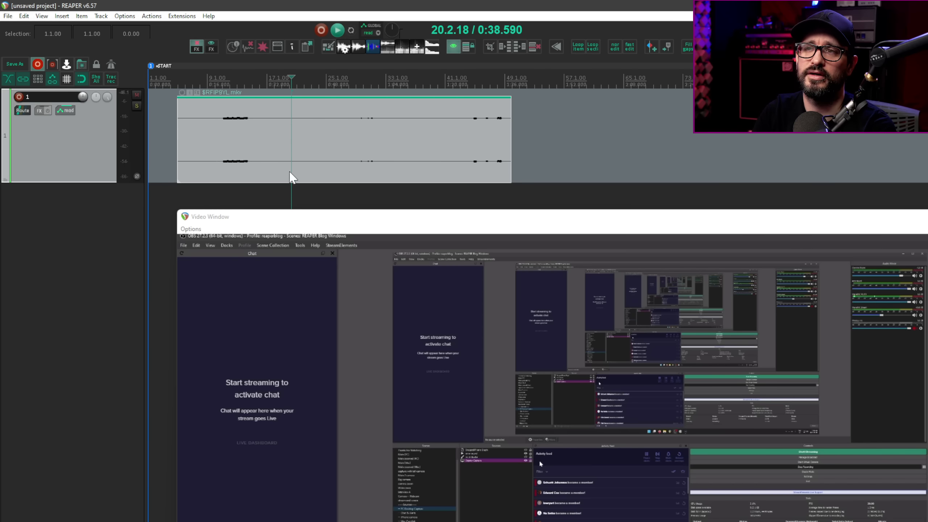
click(283, 141)
right_click(292, 136)
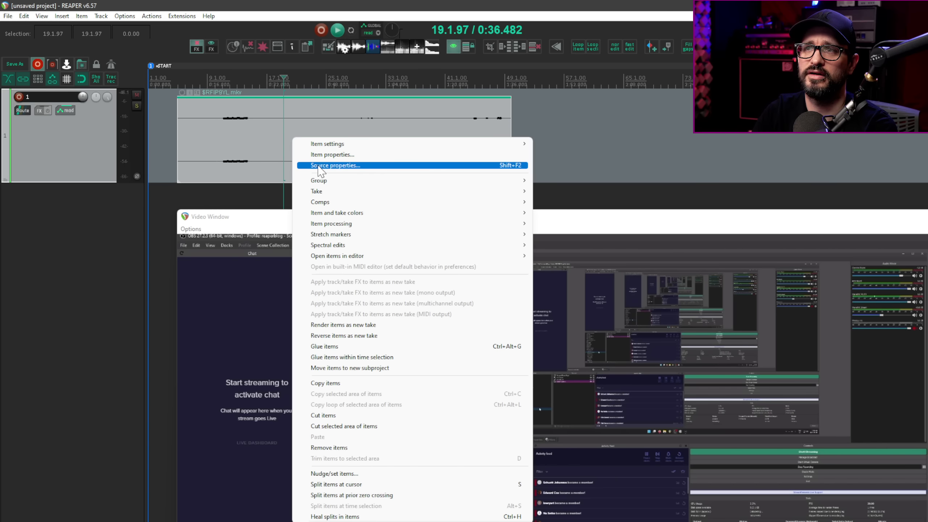
click(320, 165)
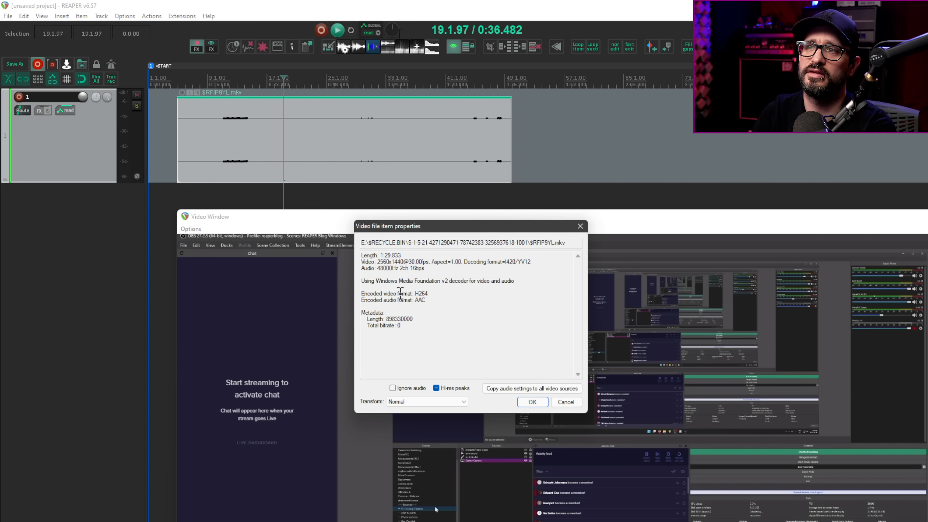
drag(375, 280, 526, 281)
click(452, 281)
click(519, 288)
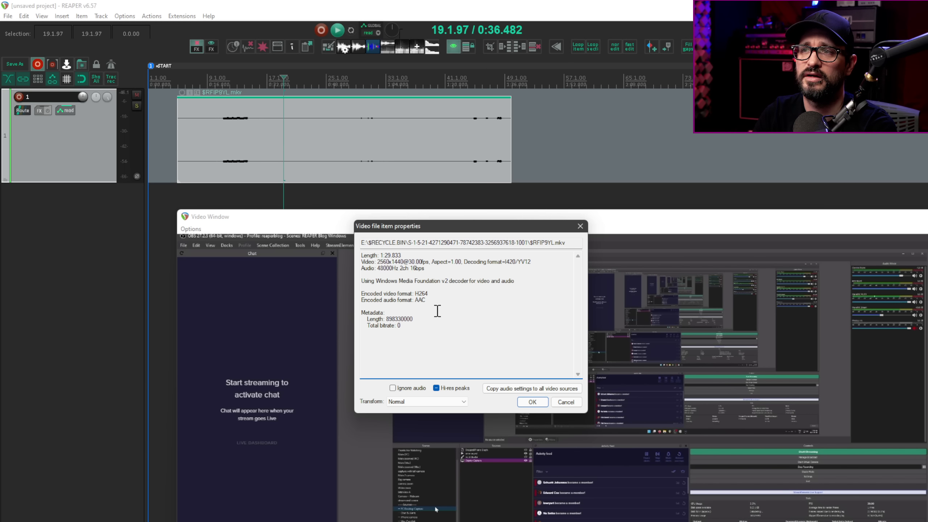
drag(430, 301, 341, 292)
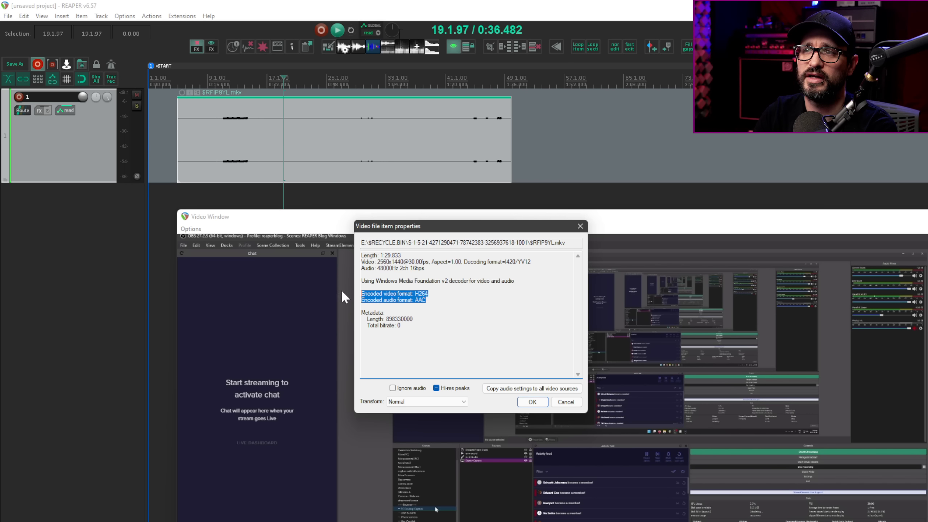
click(432, 311)
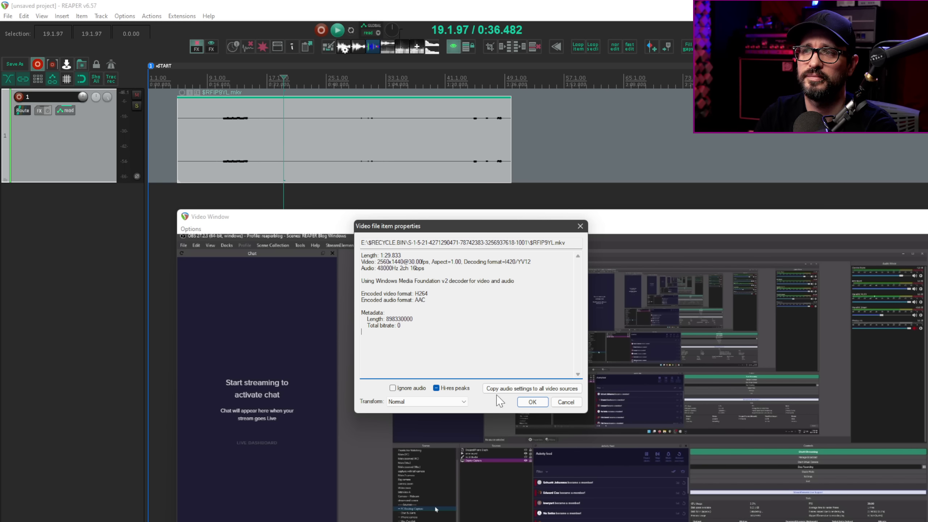
click(532, 401)
Play the video item from around 0:35, check the video window's display and performance options, and stop playback.
click(279, 144)
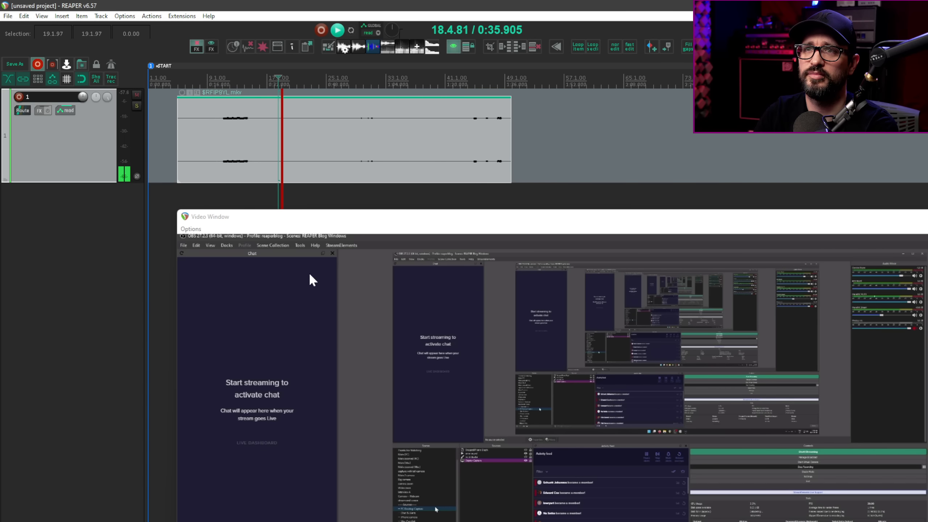
right_click(306, 290)
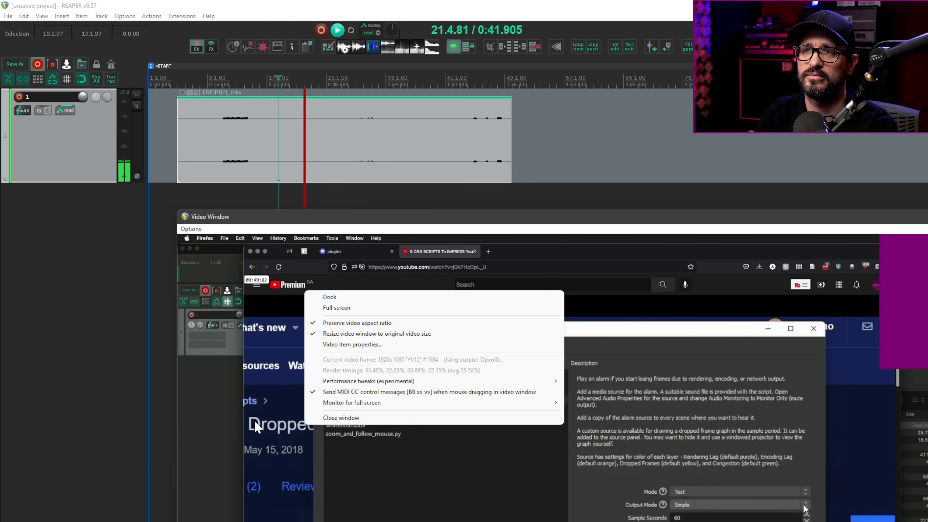
key(Escape)
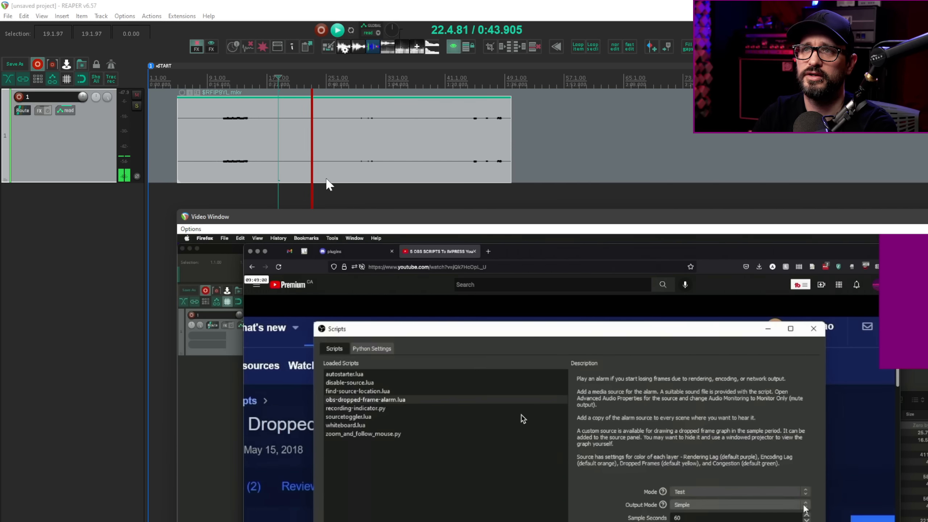
key(space)
Open the render settings and set the primary output to MPEG-4/Windows Media, using MPEG-4 video with the H.264 codec.
key(ctrl+alt+r)
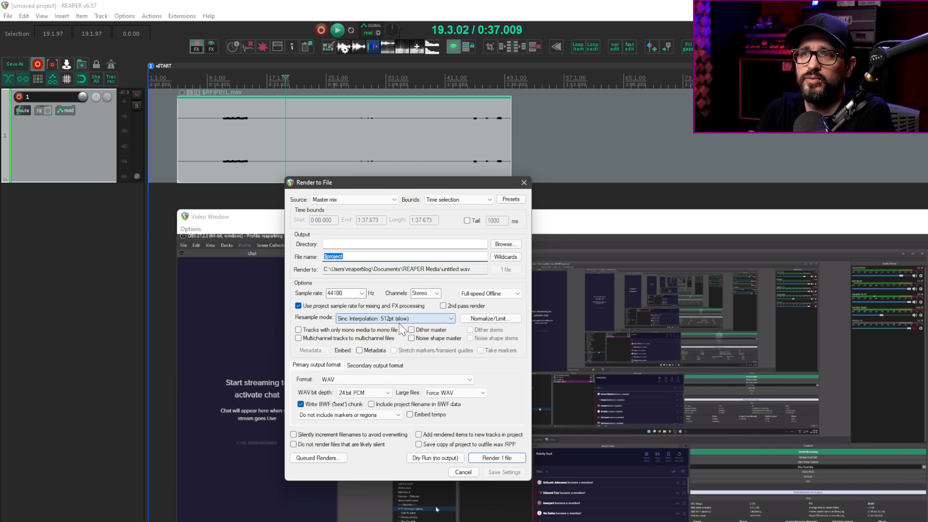
click(346, 380)
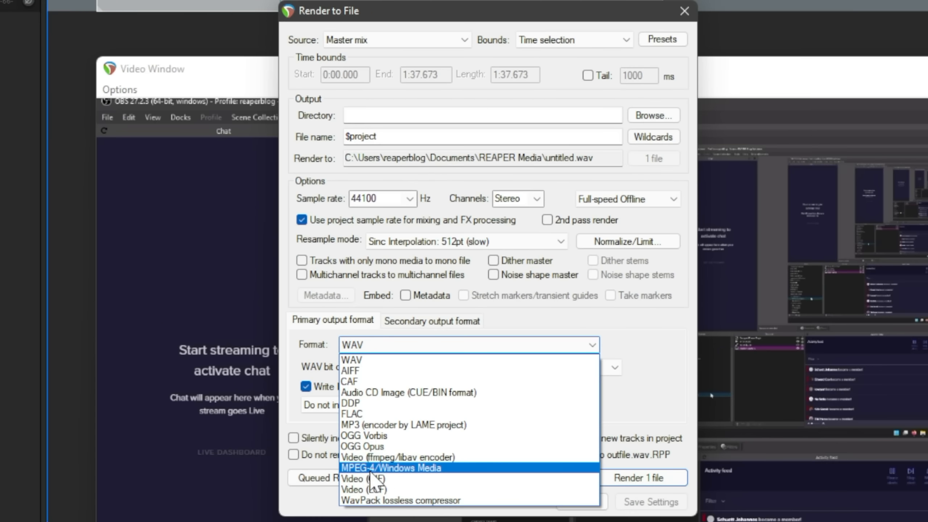
click(440, 469)
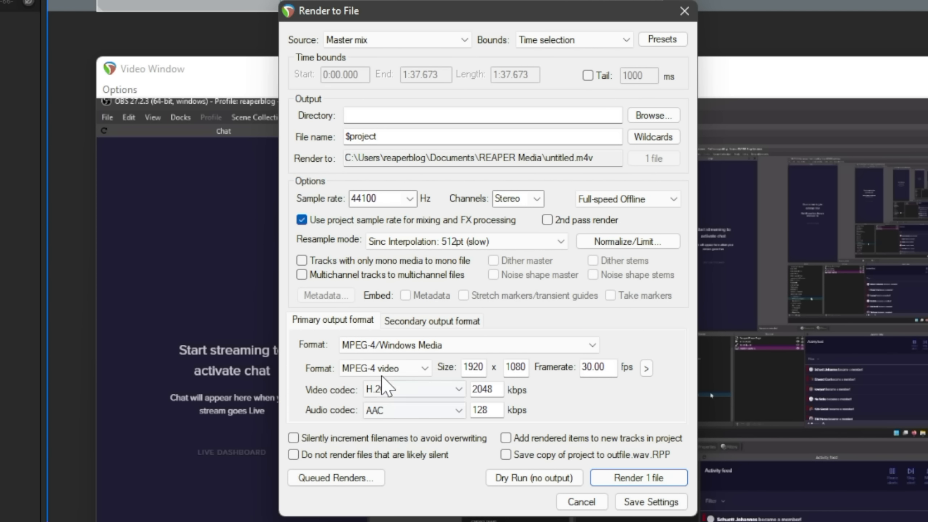
click(392, 370)
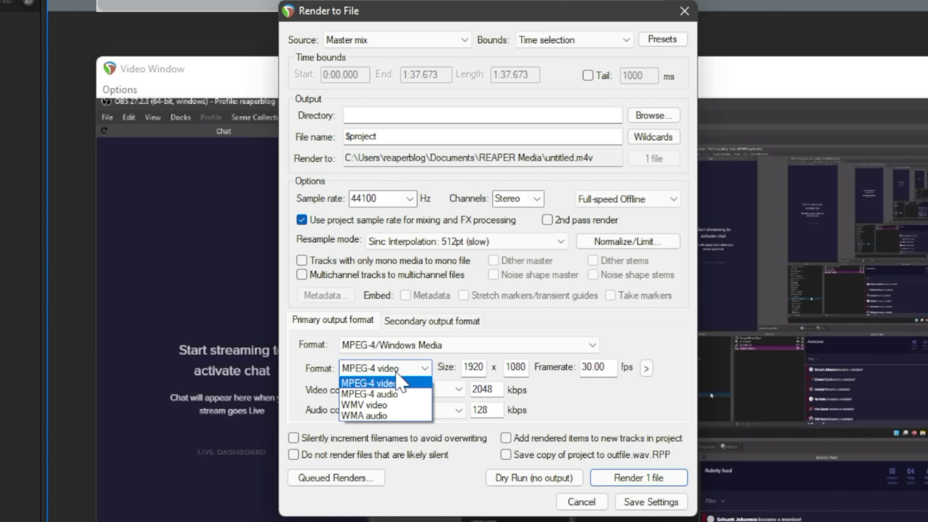
click(393, 382)
click(412, 389)
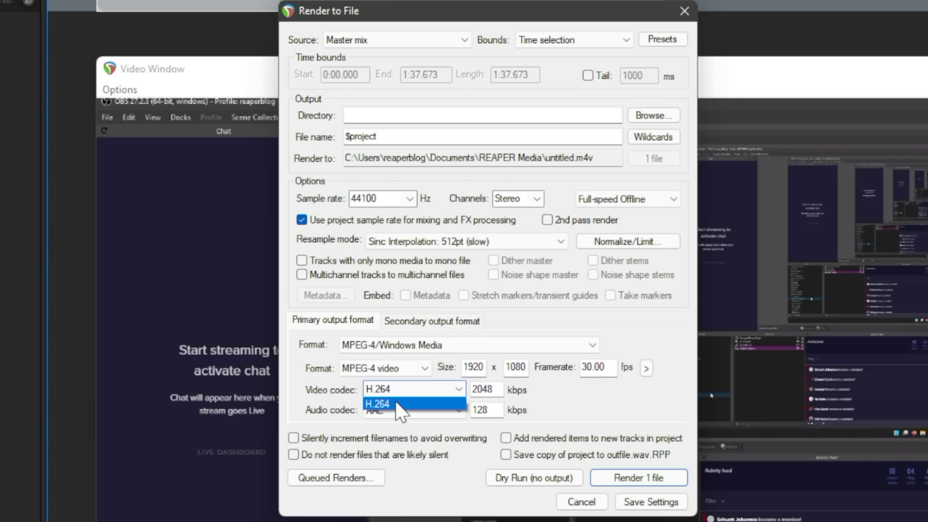
click(413, 403)
Set the render's video bitrate to 120000 kbps and its audio bitrate to 320 kbps.
double_click(500, 389)
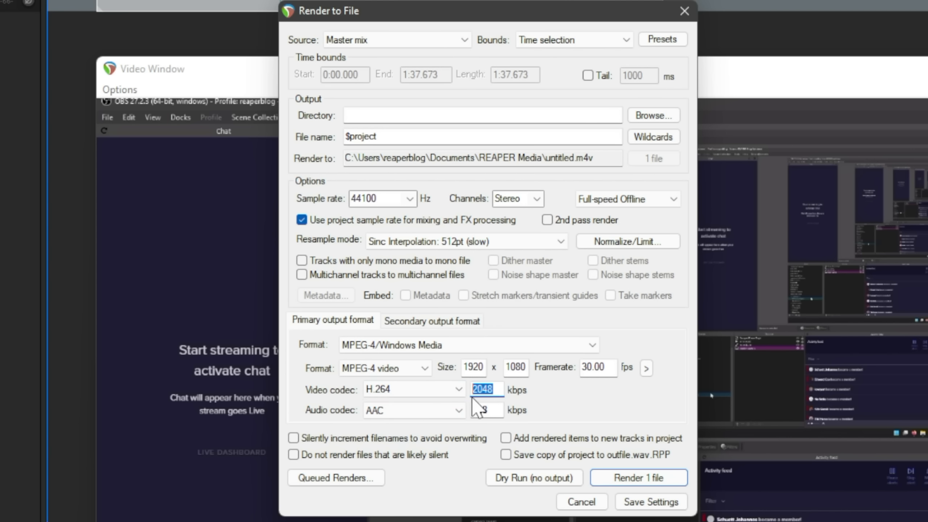
text(120000)
key(Tab)
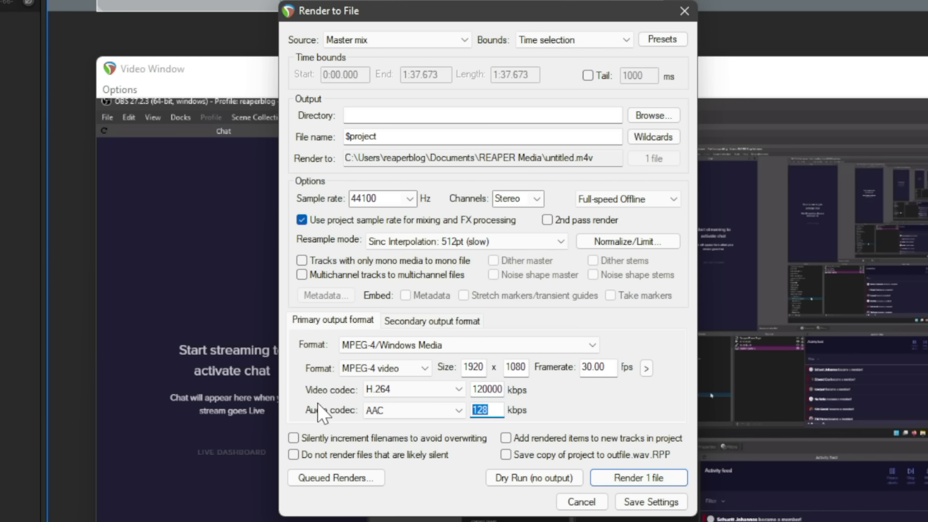
text(320)
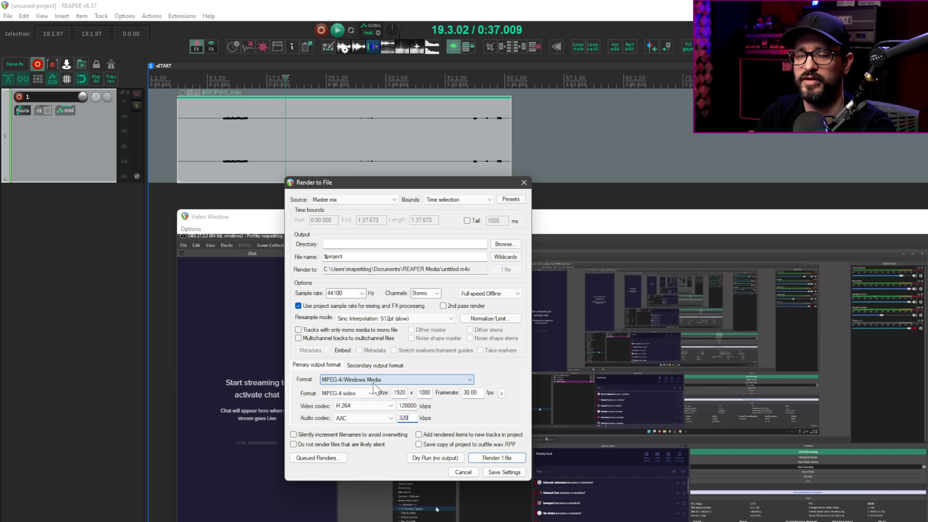
Switch the render's audio codec to FLAC, back to AAC, and to FLAC again.
click(382, 418)
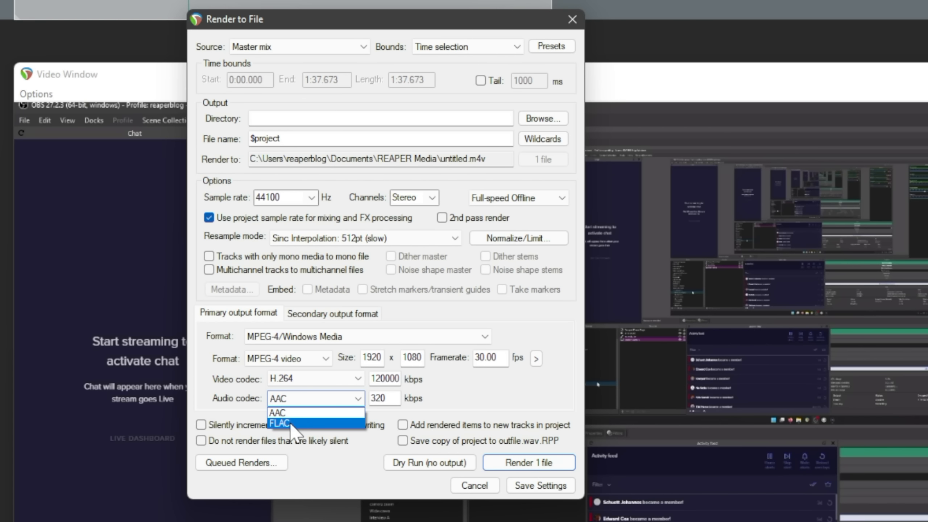
click(290, 424)
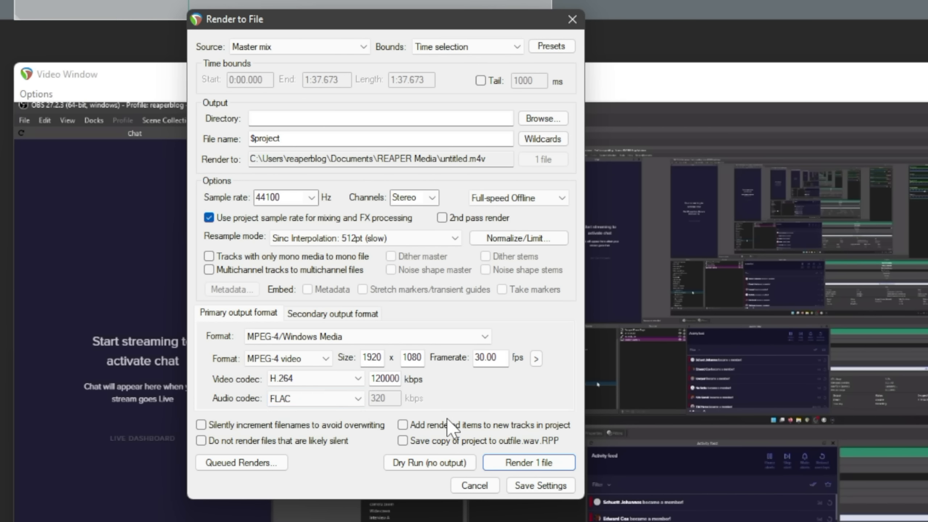
click(352, 399)
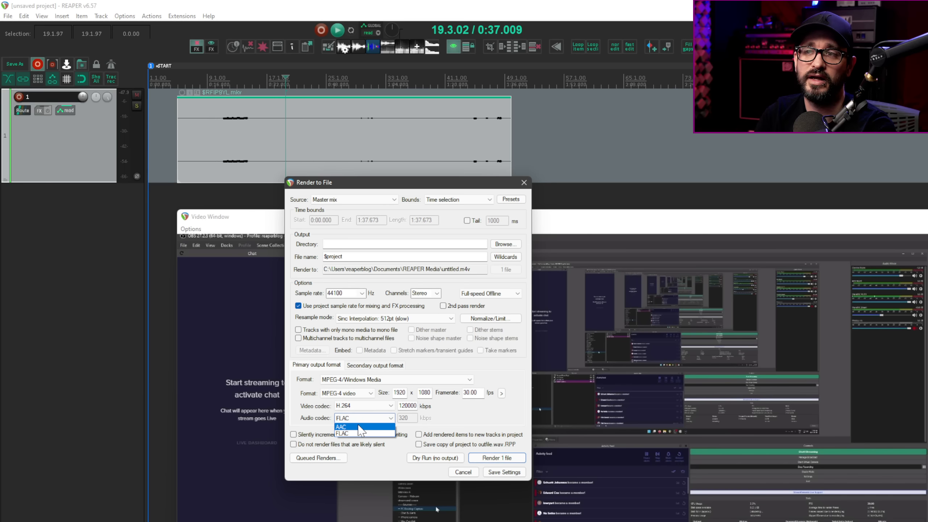
click(305, 419)
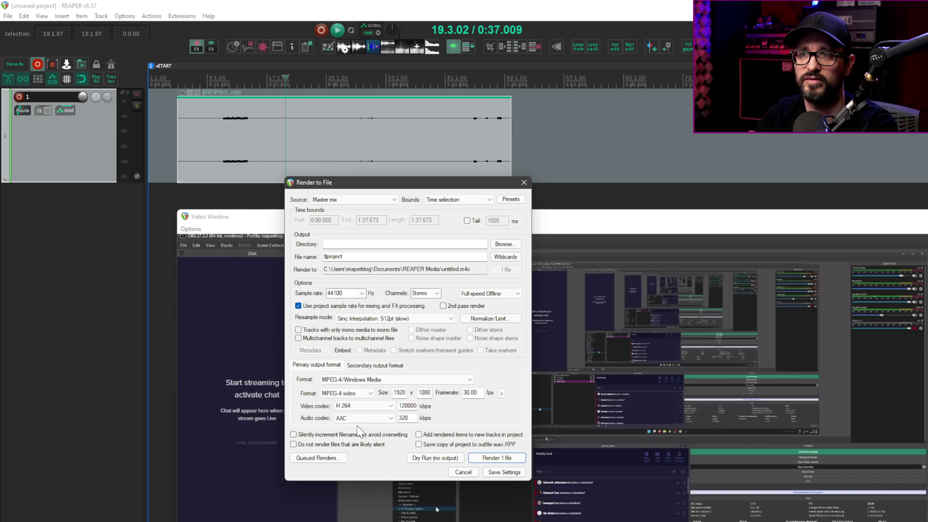
click(357, 418)
click(355, 431)
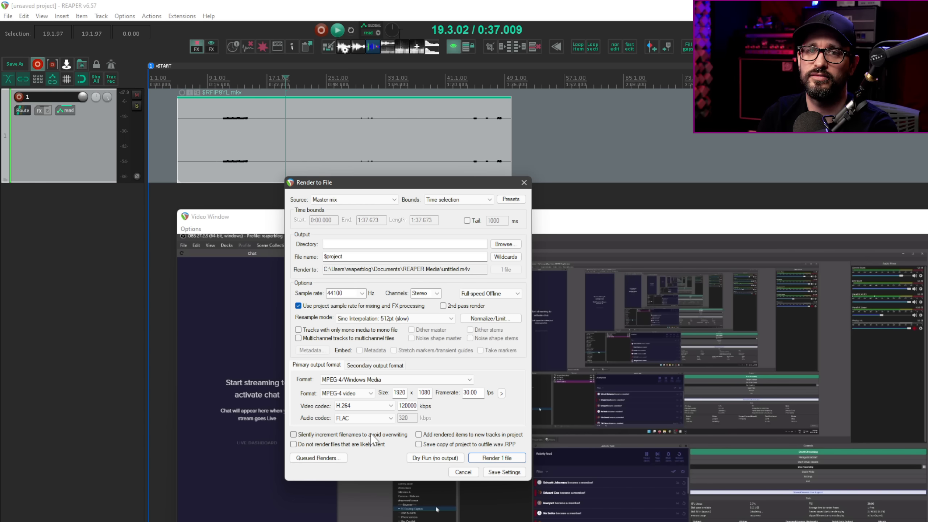
Change the render format to WMV video and highlight the file extension in the output path.
click(356, 393)
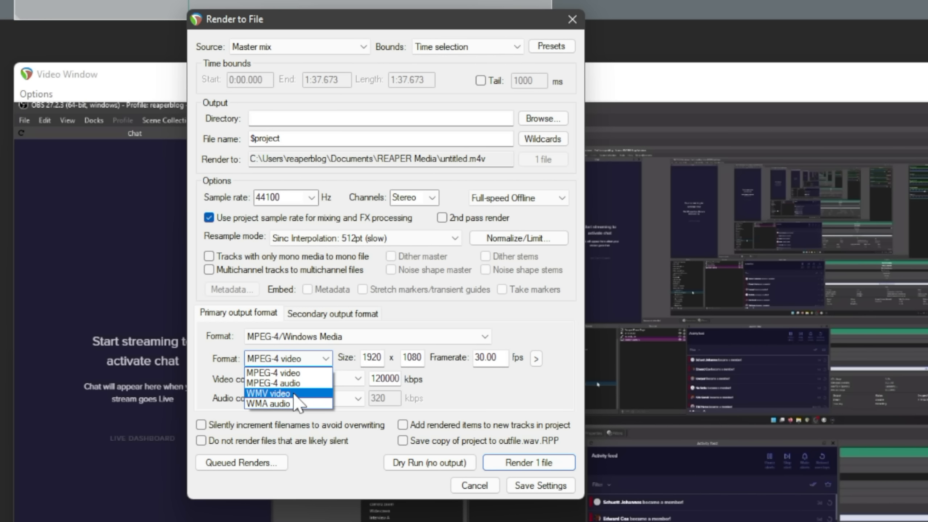
click(294, 394)
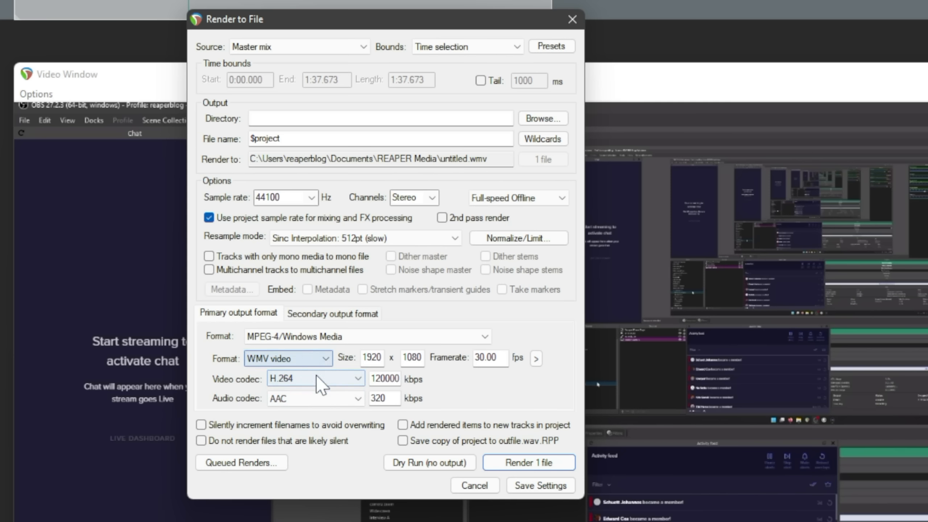
drag(468, 159, 509, 167)
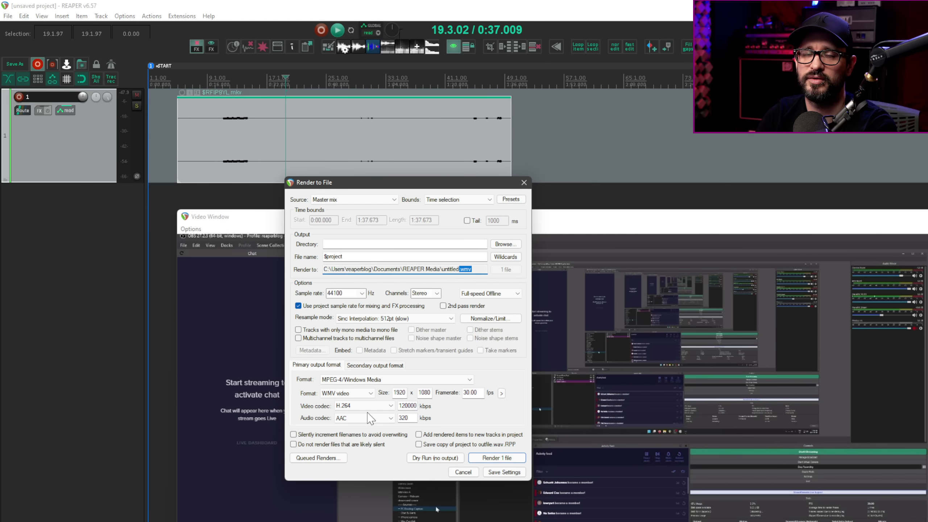
Set the render format back to MPEG-4 video and select H.264 as the video codec.
click(347, 393)
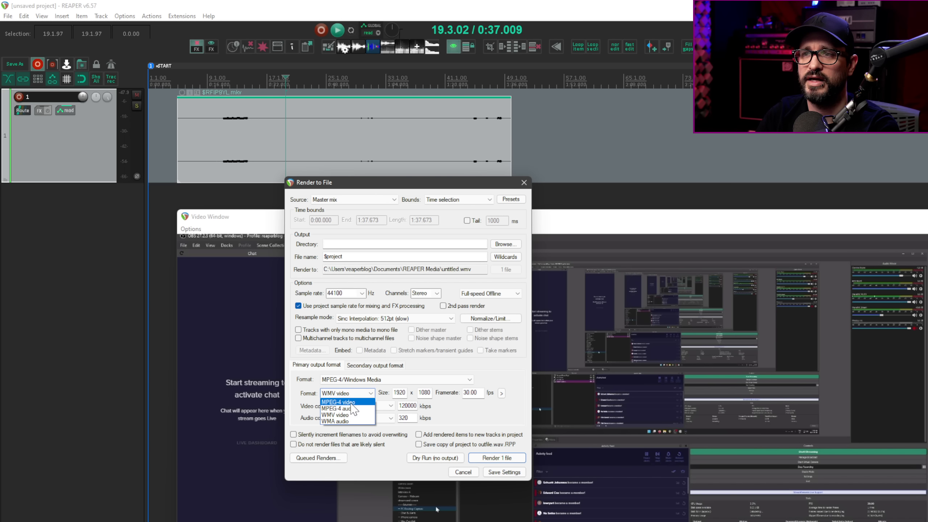
click(360, 407)
click(361, 406)
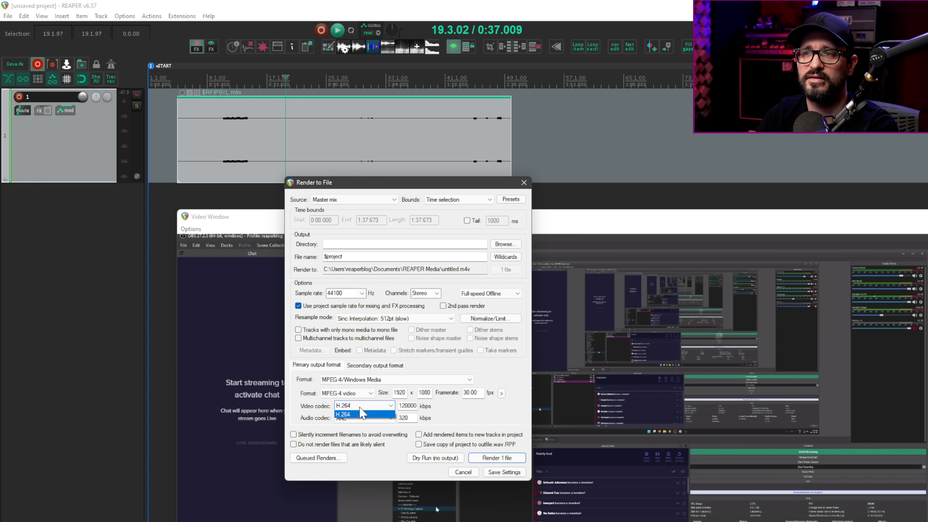
click(362, 414)
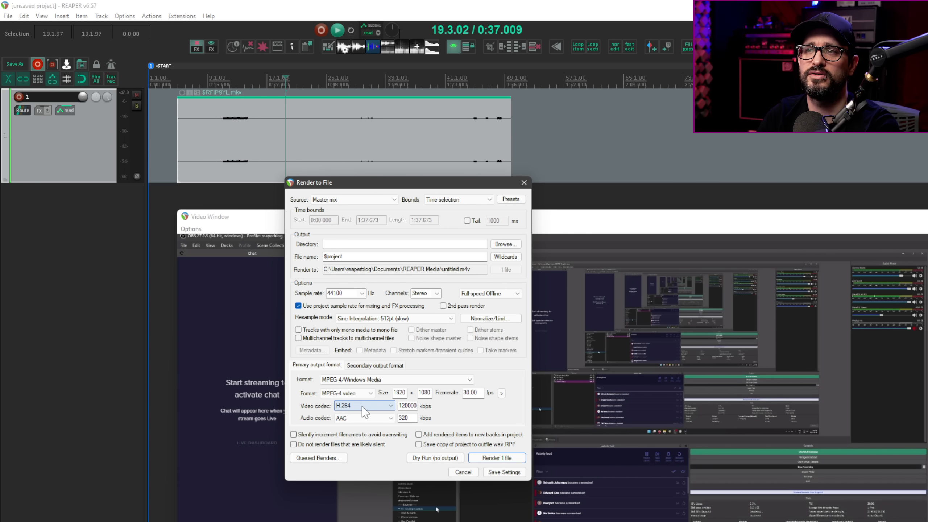